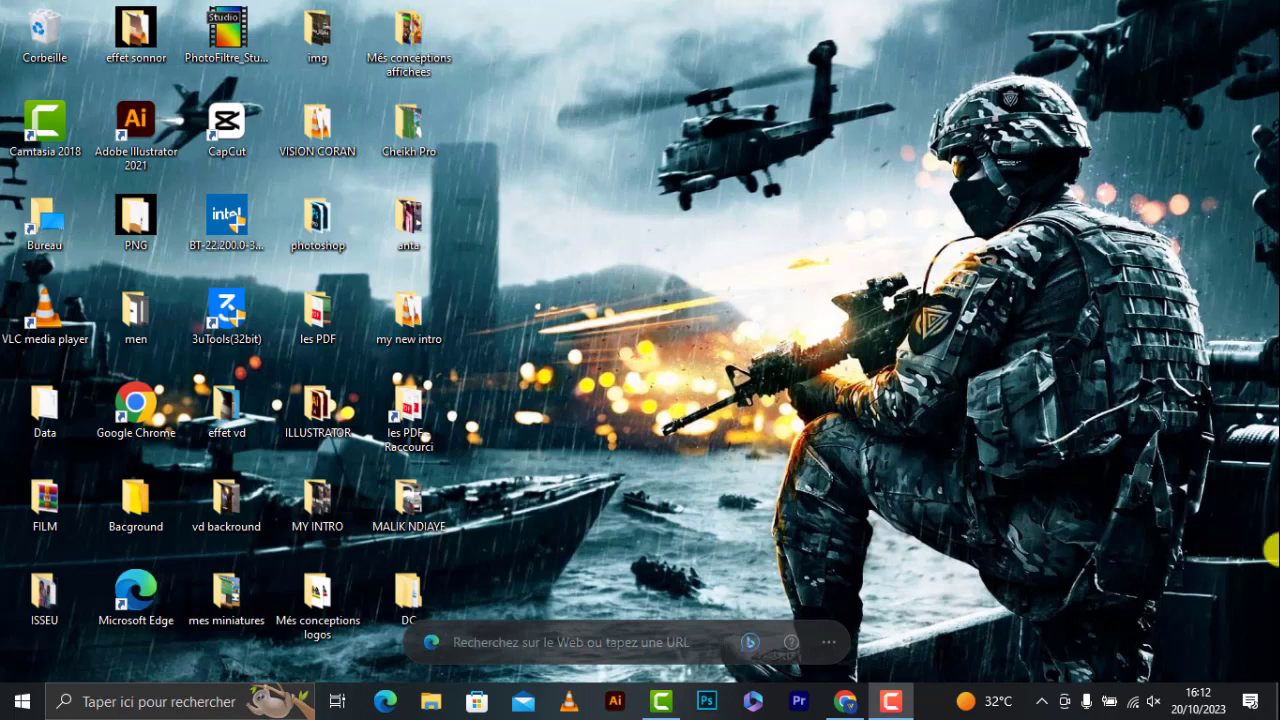
Bring Chrome forward and switch to the FlexClip 'Mes Projets' tab
{"action": "left_click", "coordinate": [840, 703]}
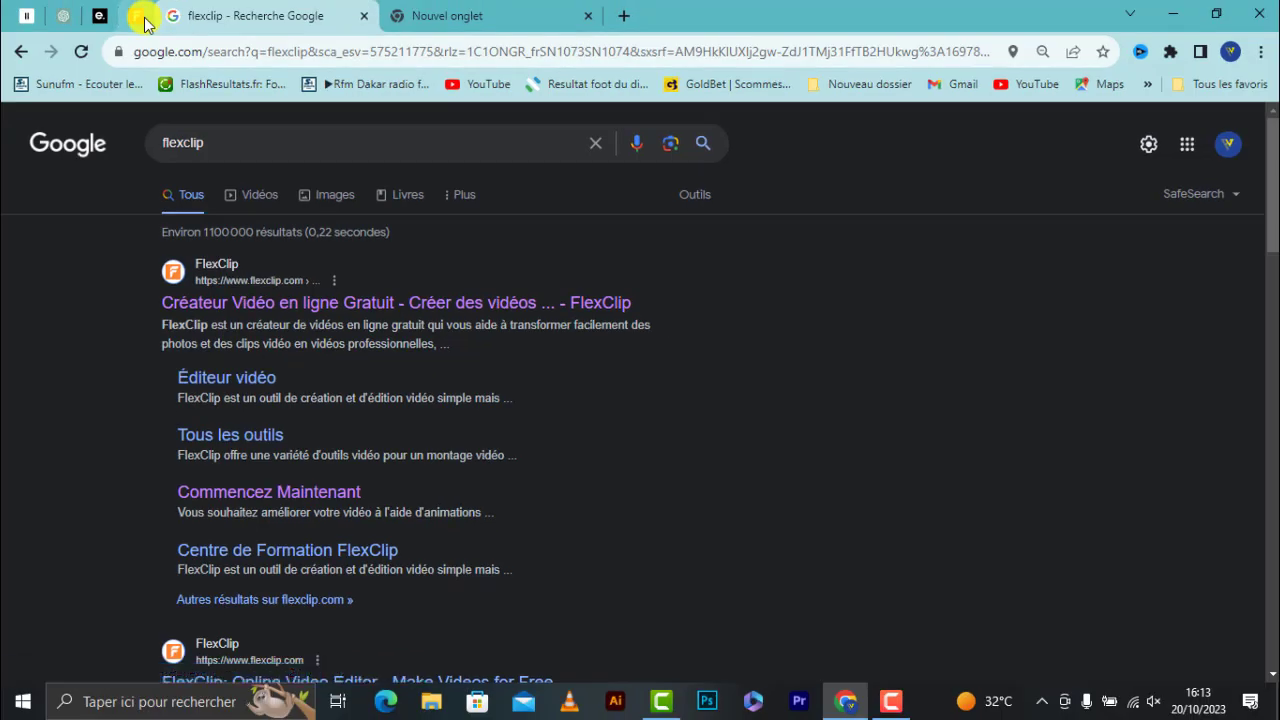
{"action": "left_click", "coordinate": [137, 8]}
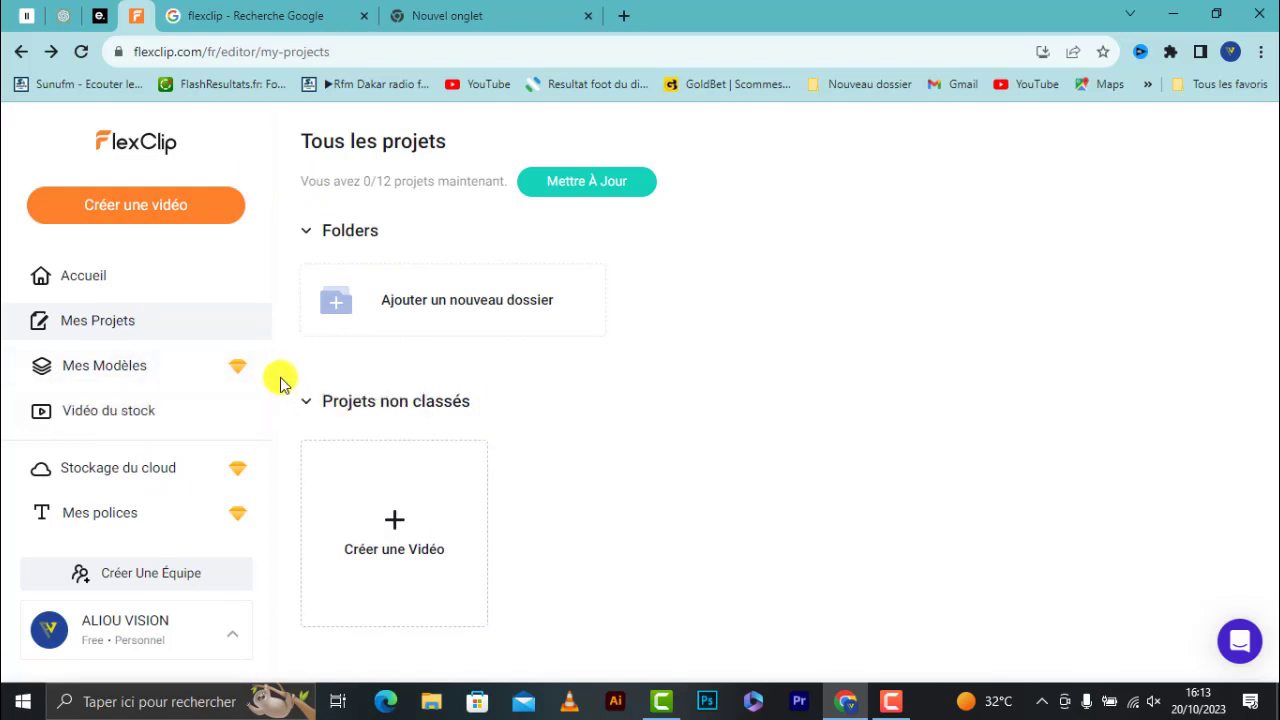
Start a new video with 'Créer une vidéo' to reach the mode and ratio chooser
{"action": "mouse_move", "coordinate": [235, 376]}
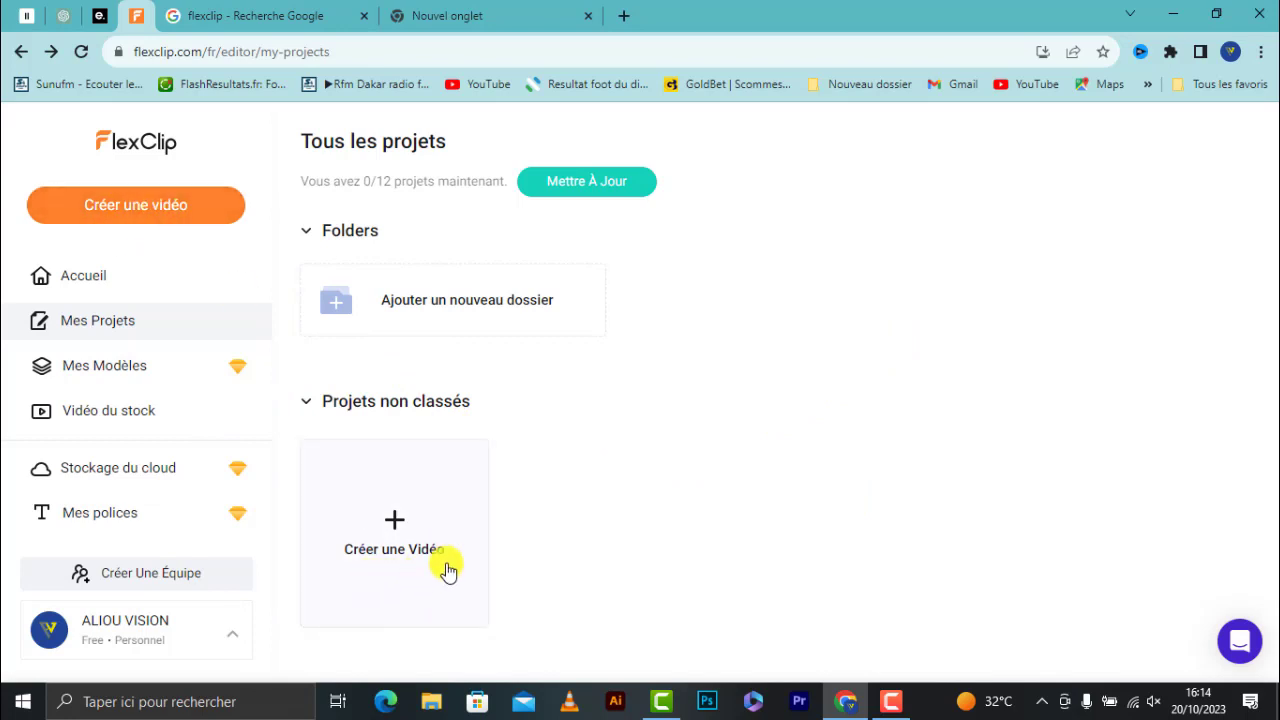
{"action": "left_click", "coordinate": [140, 212]}
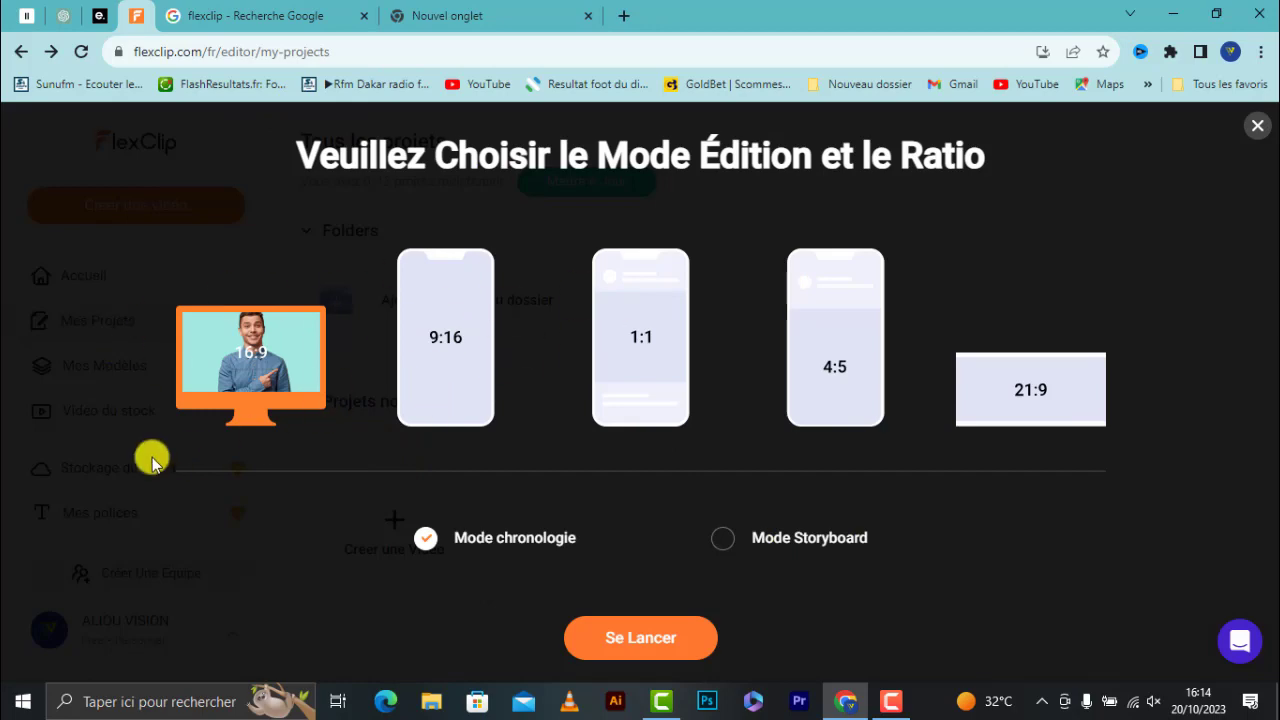
Launch a 16:9 Mode chronologie project, cancelling the file browser and closing Importer des Médias
{"action": "left_click", "coordinate": [634, 643]}
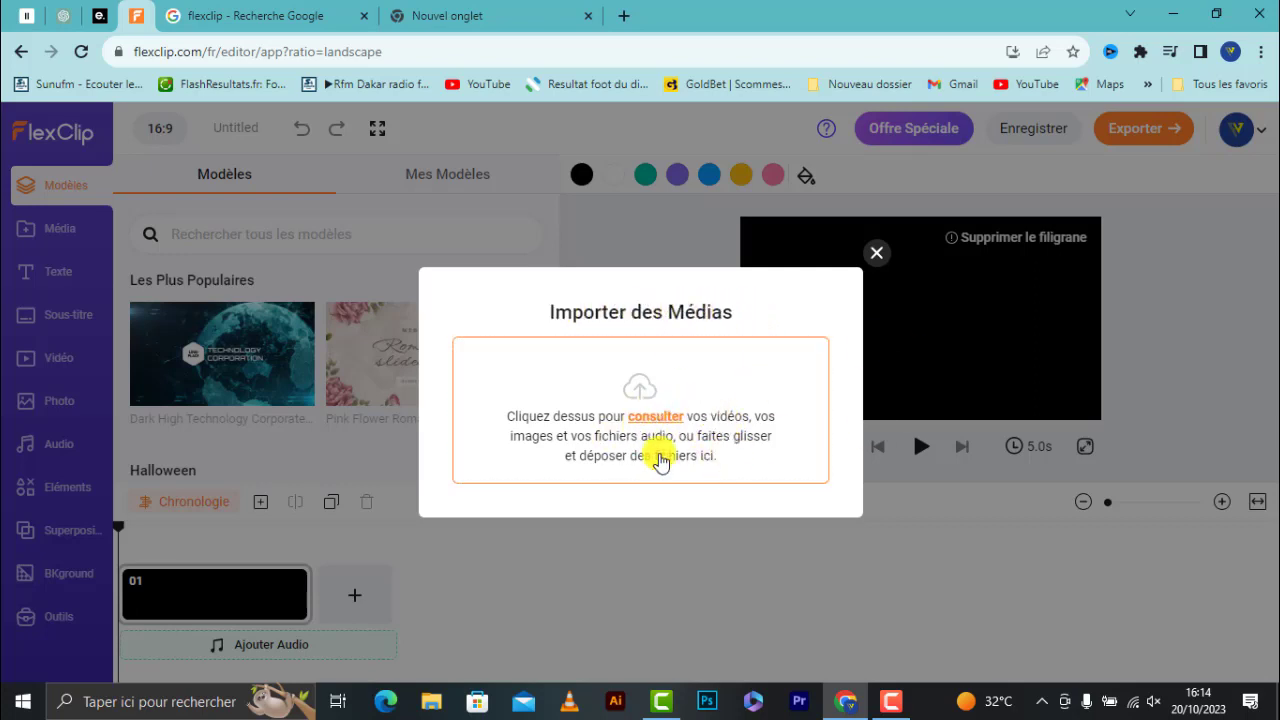
{"action": "left_click", "coordinate": [673, 416]}
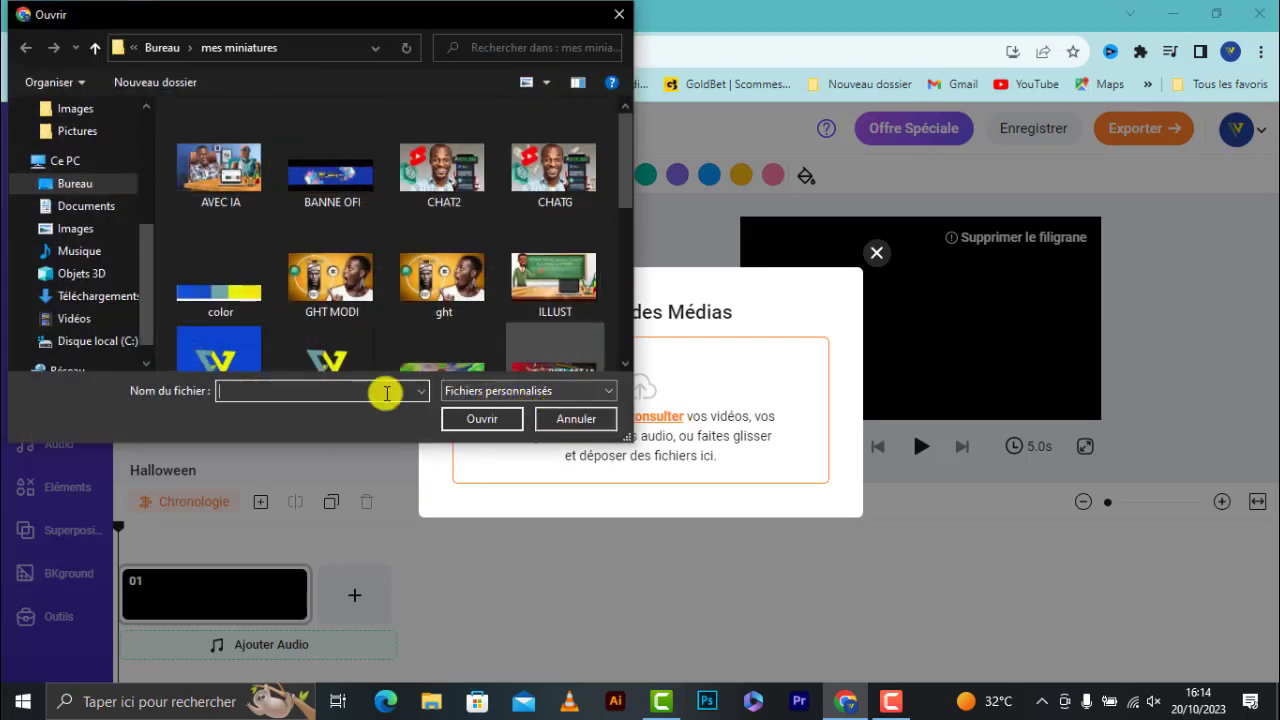
{"action": "left_click", "coordinate": [592, 420]}
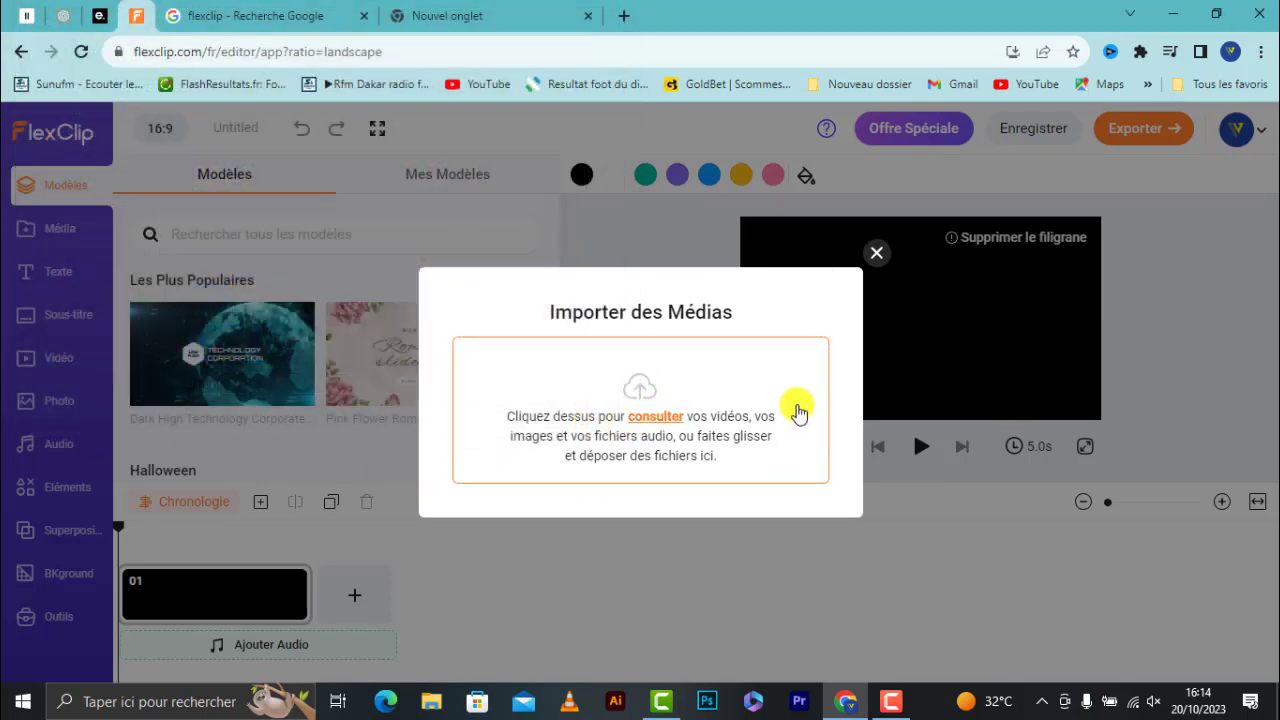
{"action": "left_click", "coordinate": [877, 262]}
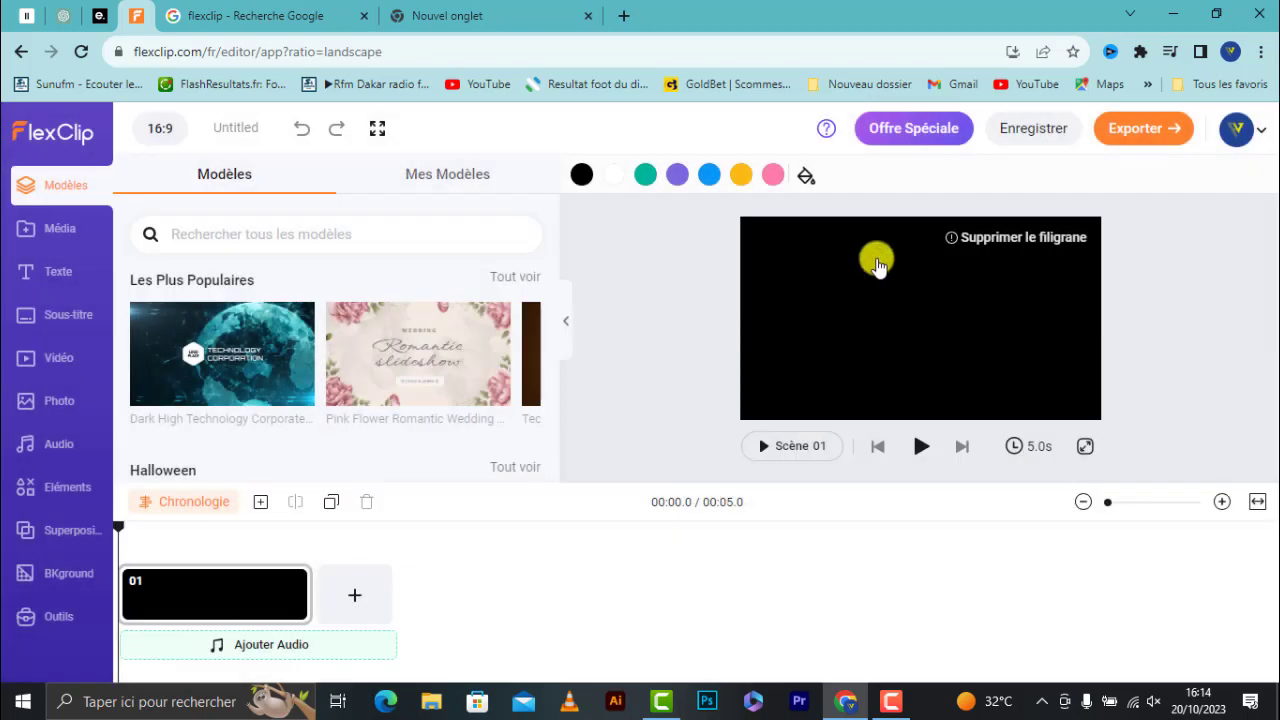
Scroll through the template library to browse the available templates
{"action": "scroll", "coordinate": [288, 402], "scroll_direction": "down", "scroll_amount": 2}
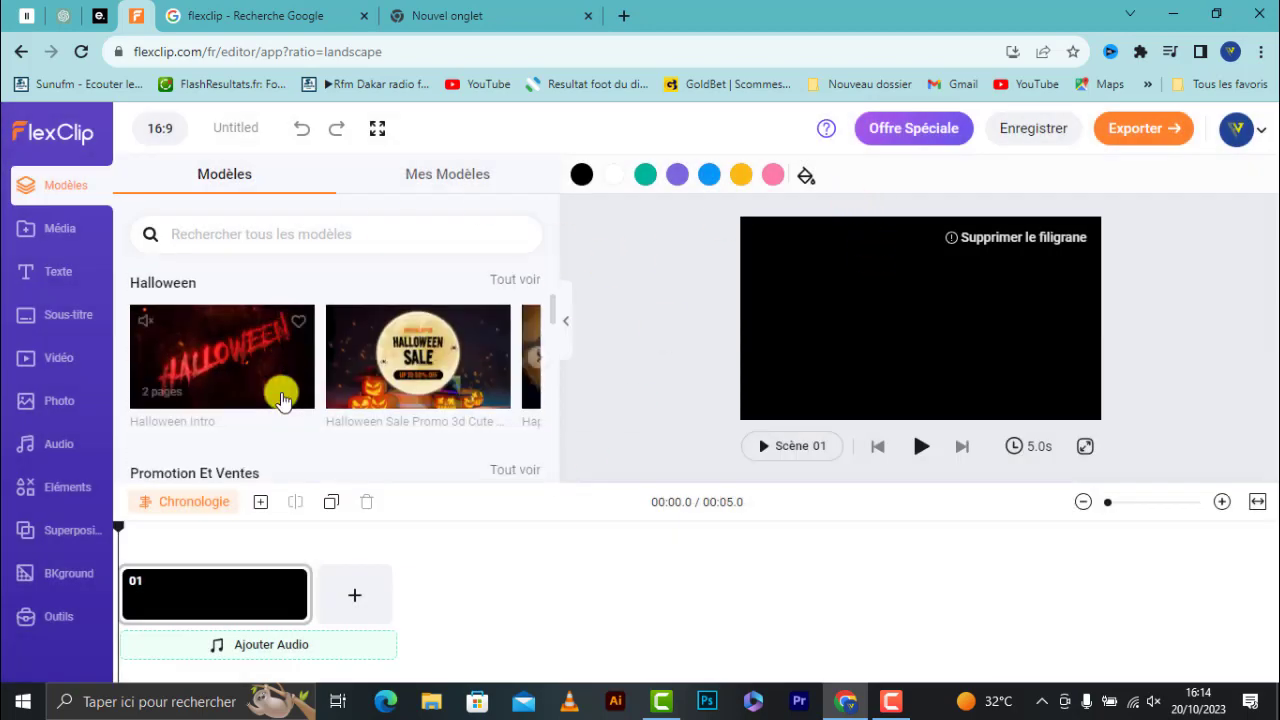
{"action": "scroll", "coordinate": [285, 401], "scroll_direction": "down", "scroll_amount": 2}
{"action": "scroll", "coordinate": [280, 400], "scroll_direction": "down", "scroll_amount": 1}
{"action": "scroll", "coordinate": [280, 400], "scroll_direction": "up", "scroll_amount": 5}
{"action": "scroll", "coordinate": [263, 443], "scroll_direction": "down", "scroll_amount": 2}
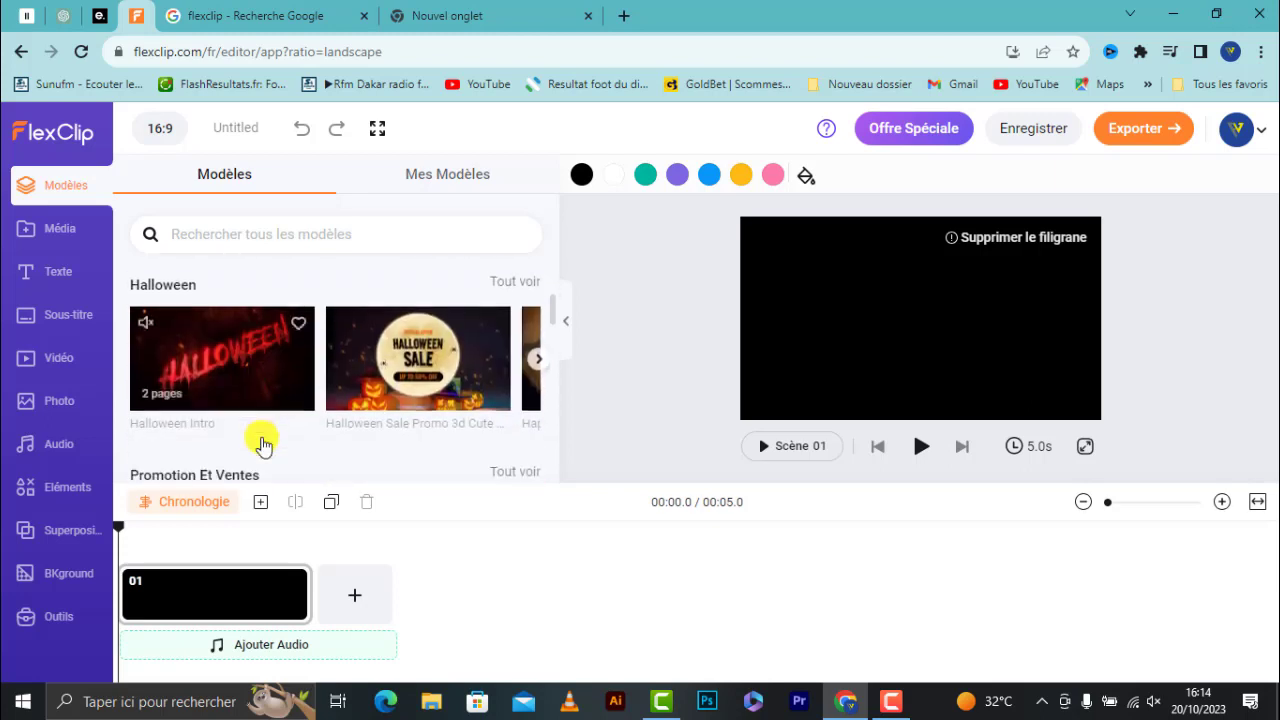
{"action": "scroll", "coordinate": [263, 438], "scroll_direction": "down", "scroll_amount": 2}
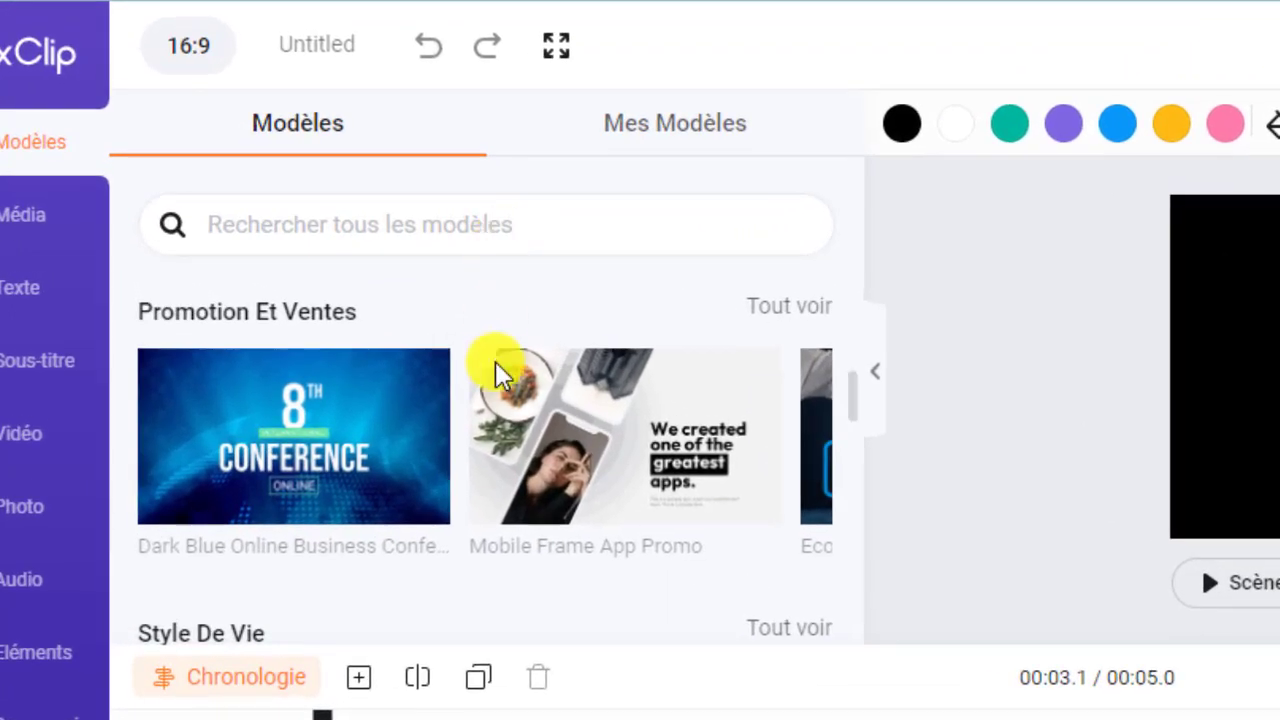
{"action": "scroll", "coordinate": [342, 345], "scroll_direction": "down", "scroll_amount": 1}
{"action": "scroll", "coordinate": [500, 423], "scroll_direction": "down", "scroll_amount": 3}
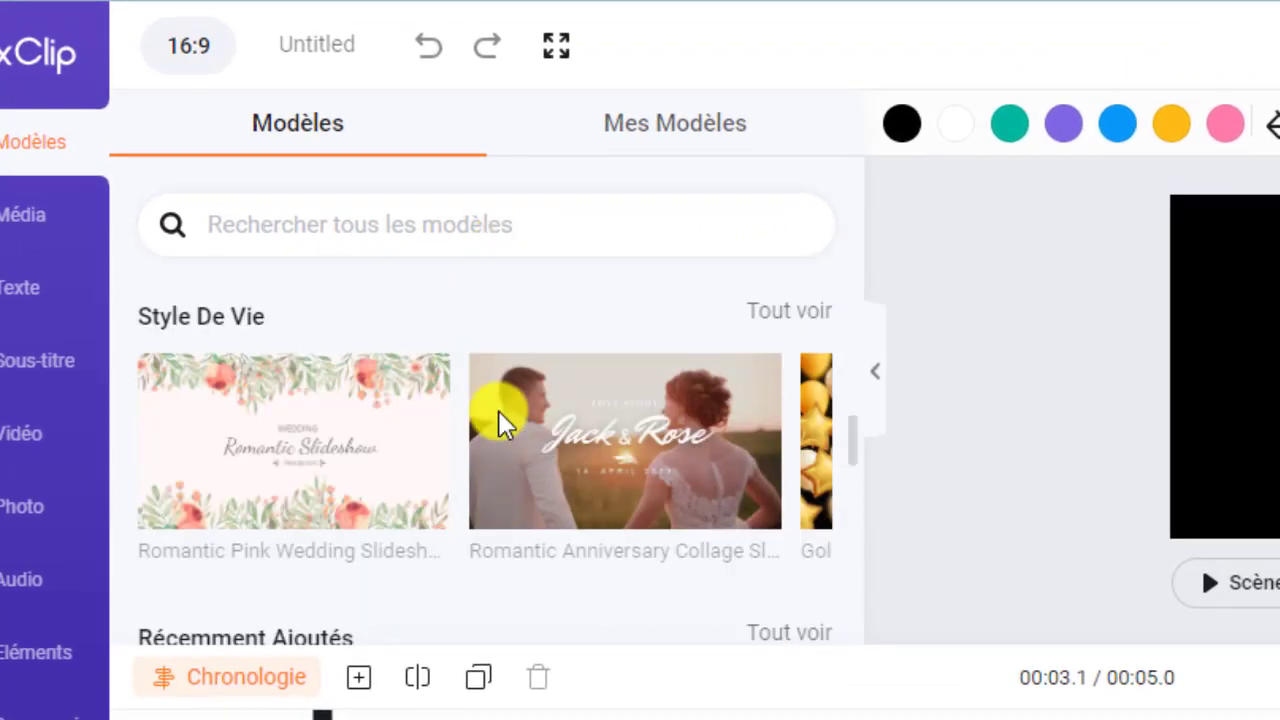
{"action": "scroll", "coordinate": [500, 423], "scroll_direction": "down", "scroll_amount": 2}
{"action": "scroll", "coordinate": [349, 357], "scroll_direction": "down", "scroll_amount": 3}
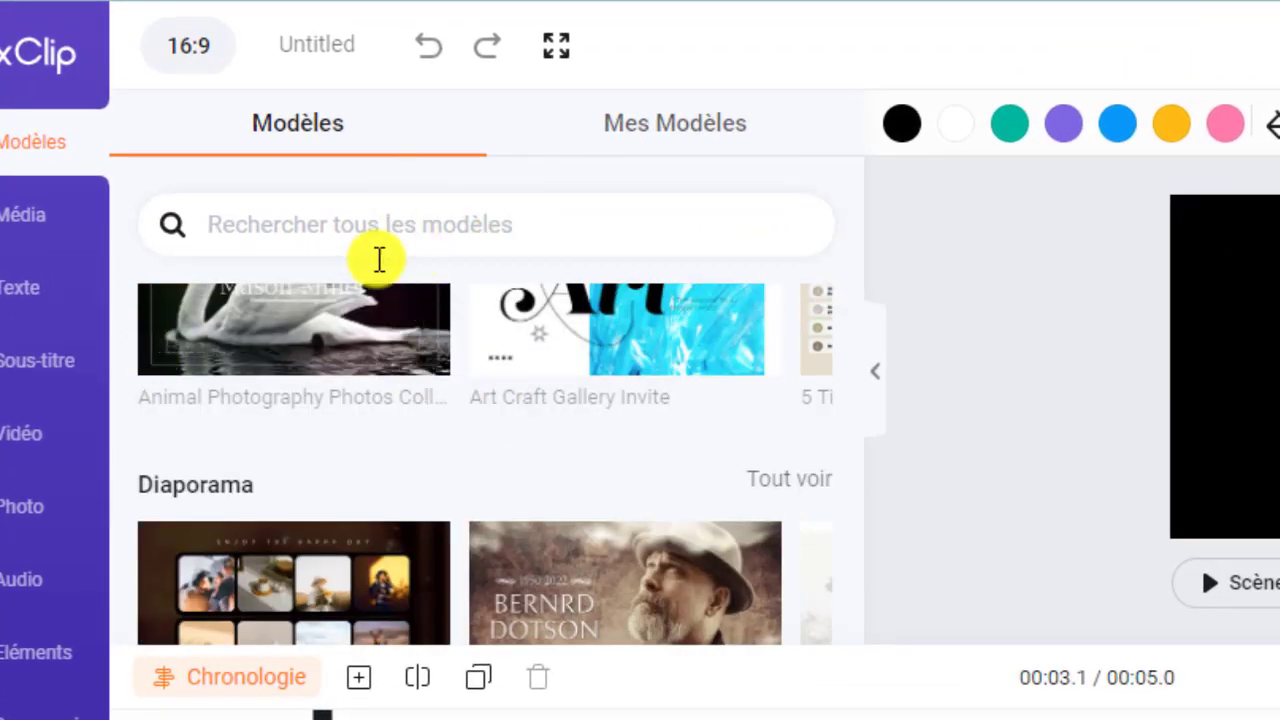
Search the templates for 'food' and scroll through the 364 results
{"action": "left_click", "coordinate": [380, 224]}
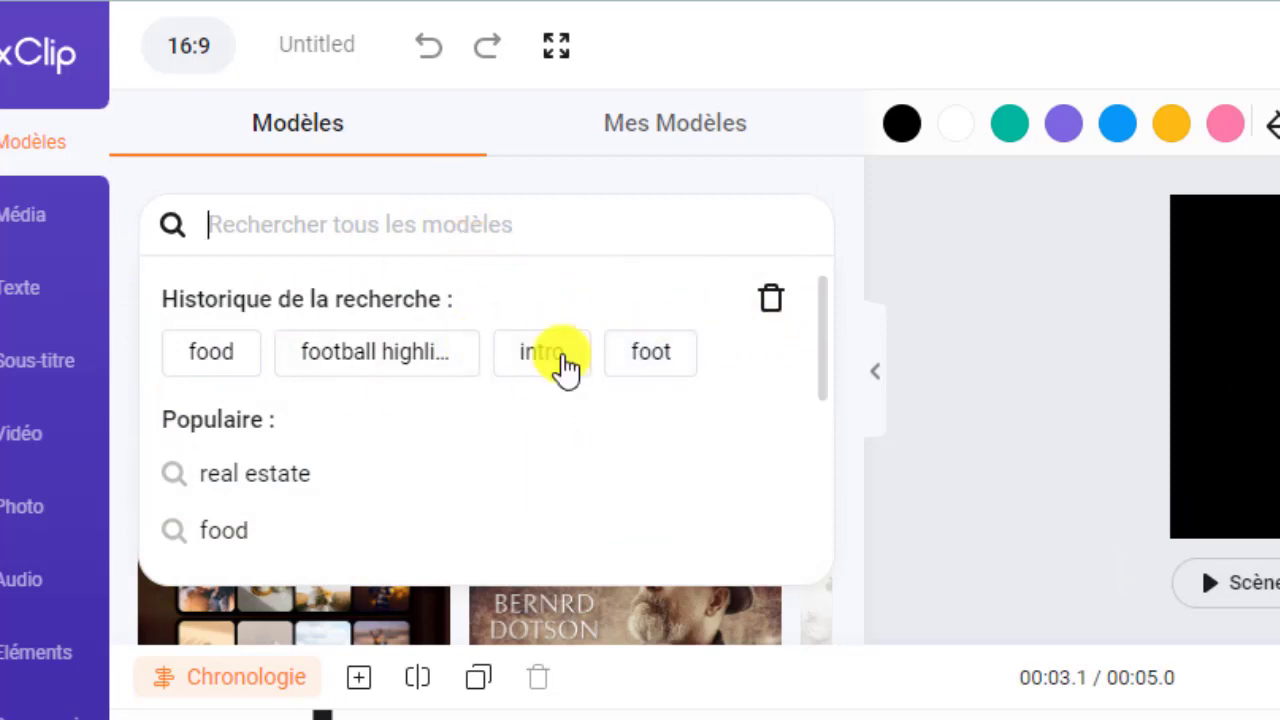
{"action": "left_click", "coordinate": [215, 354]}
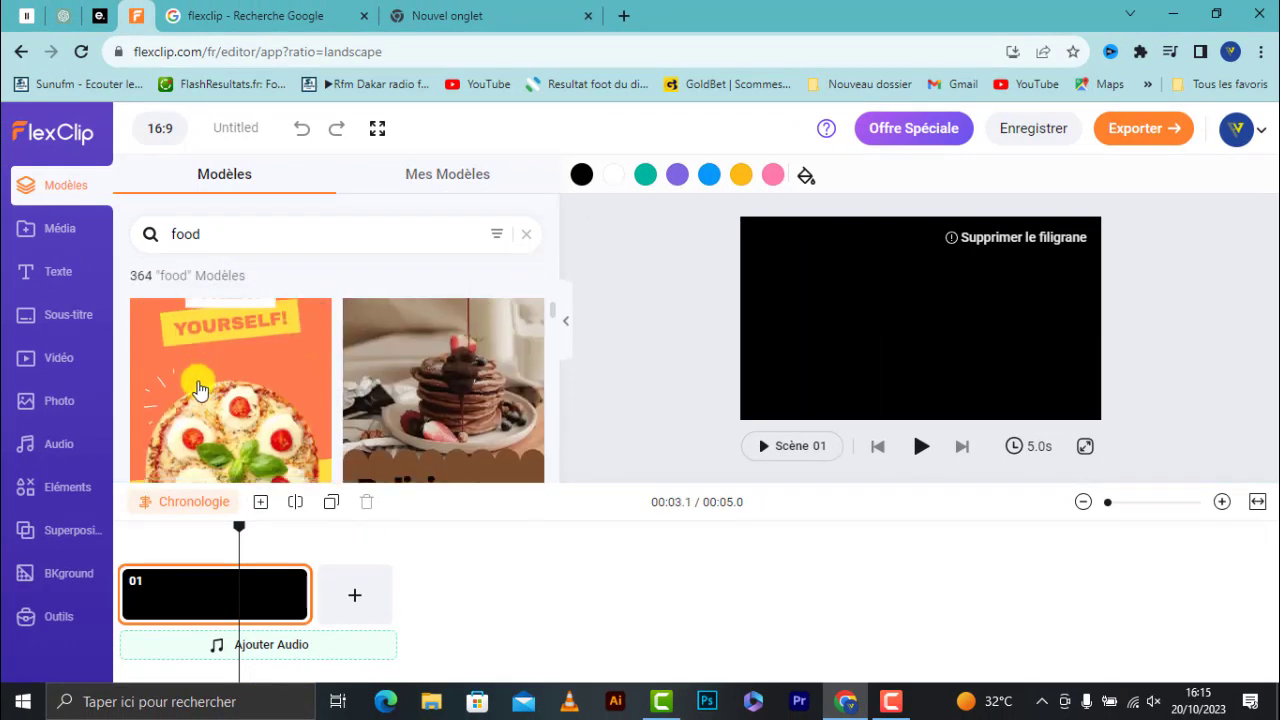
{"action": "scroll", "coordinate": [265, 412], "scroll_direction": "down", "scroll_amount": 2}
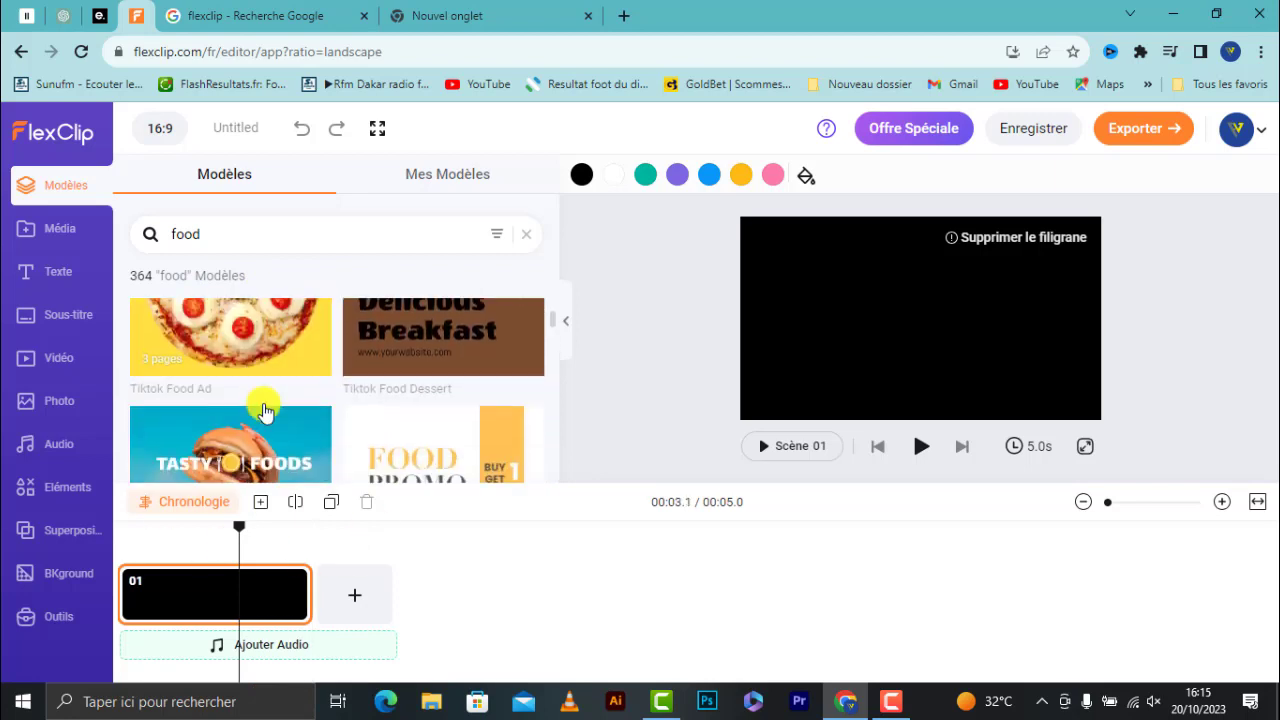
{"action": "scroll", "coordinate": [263, 410], "scroll_direction": "down", "scroll_amount": 1}
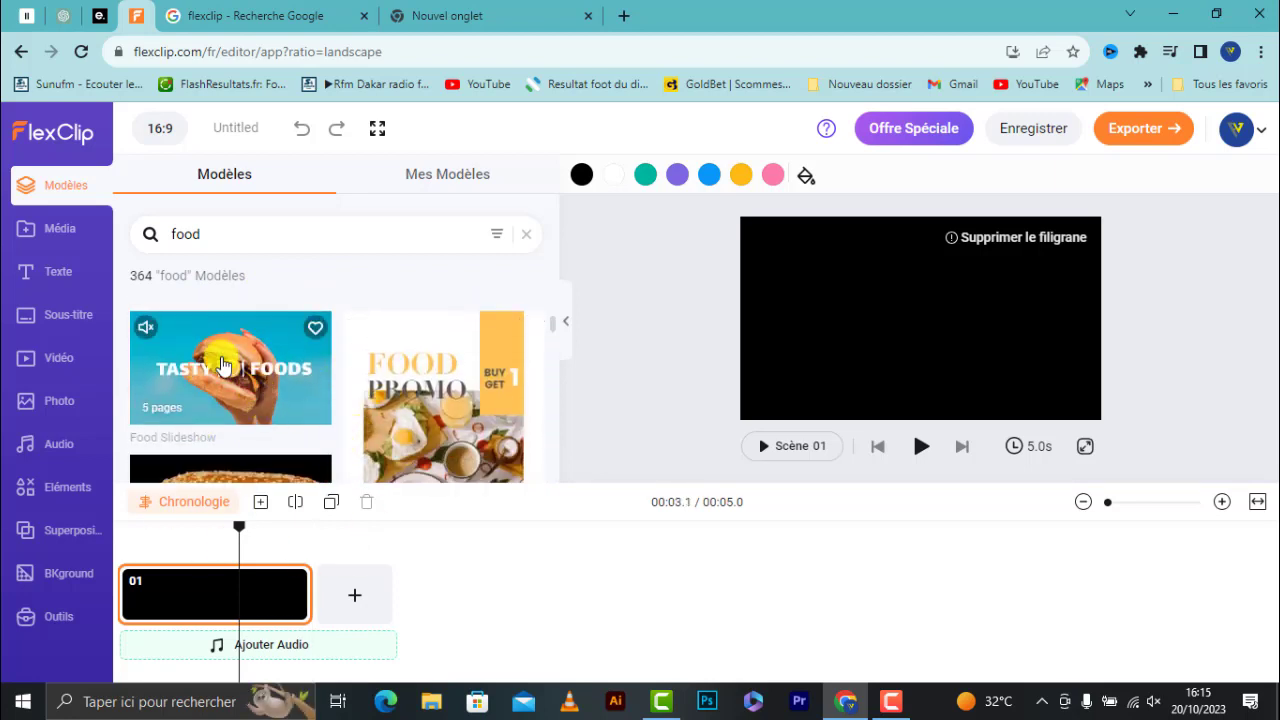
{"action": "scroll", "coordinate": [225, 375], "scroll_direction": "down", "scroll_amount": 2}
{"action": "scroll", "coordinate": [250, 388], "scroll_direction": "down", "scroll_amount": 2}
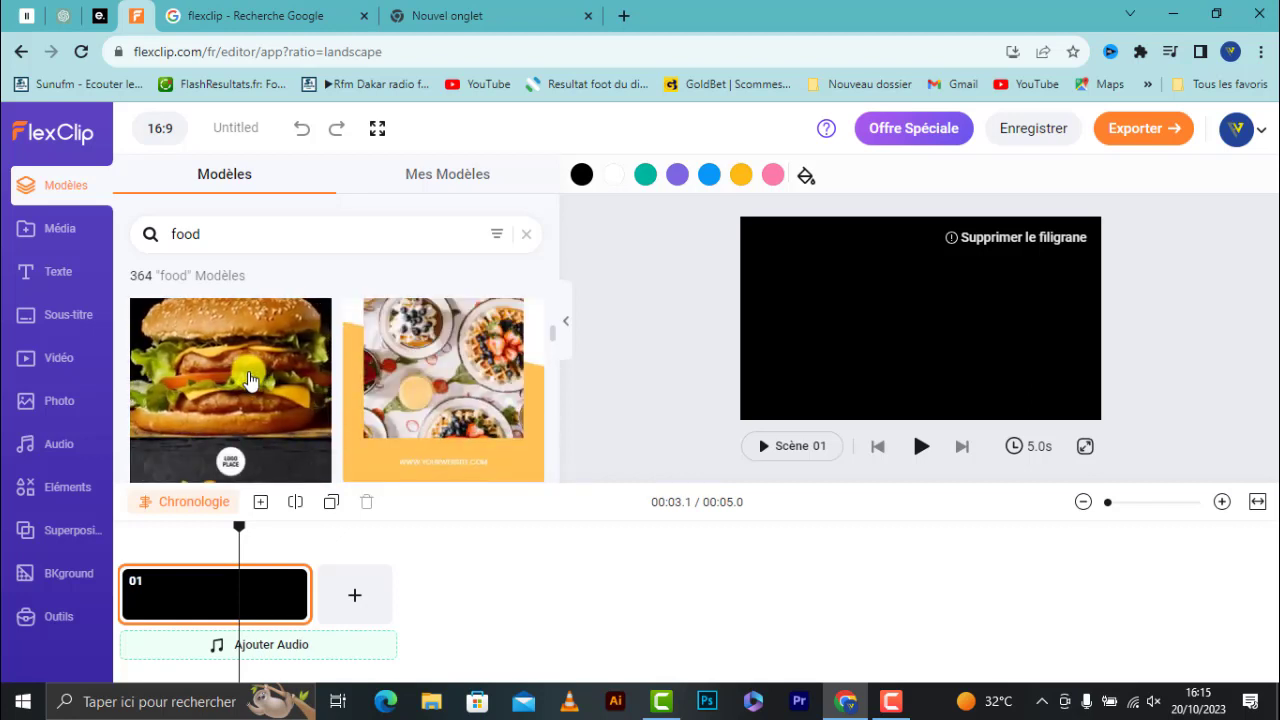
{"action": "scroll", "coordinate": [250, 380], "scroll_direction": "down", "scroll_amount": 1}
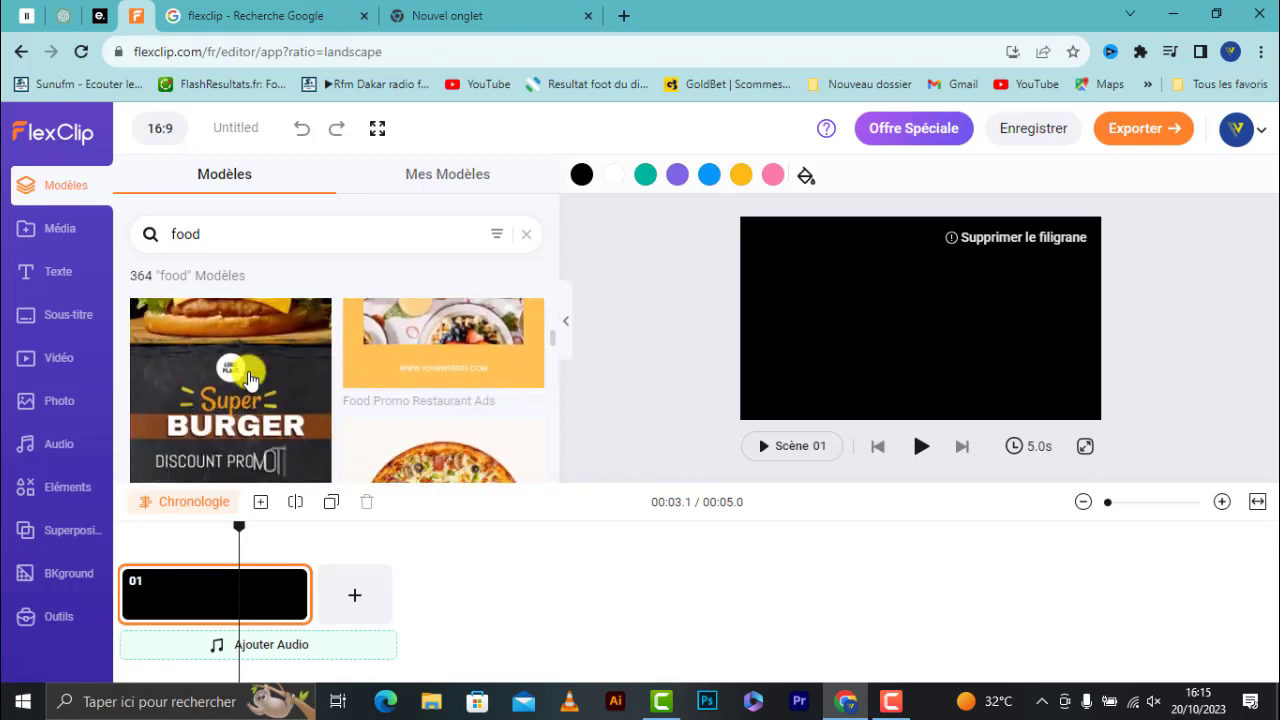
{"action": "scroll", "coordinate": [305, 425], "scroll_direction": "down", "scroll_amount": 1}
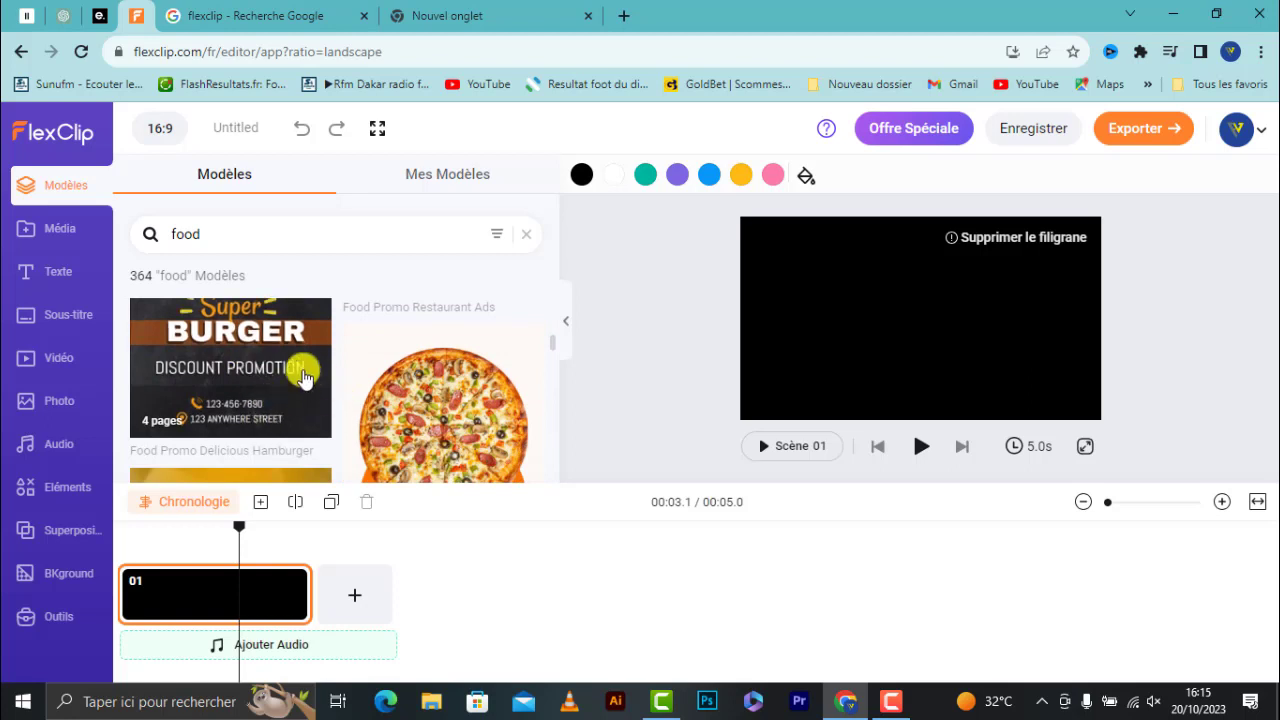
{"action": "scroll", "coordinate": [243, 400], "scroll_direction": "up", "scroll_amount": 1}
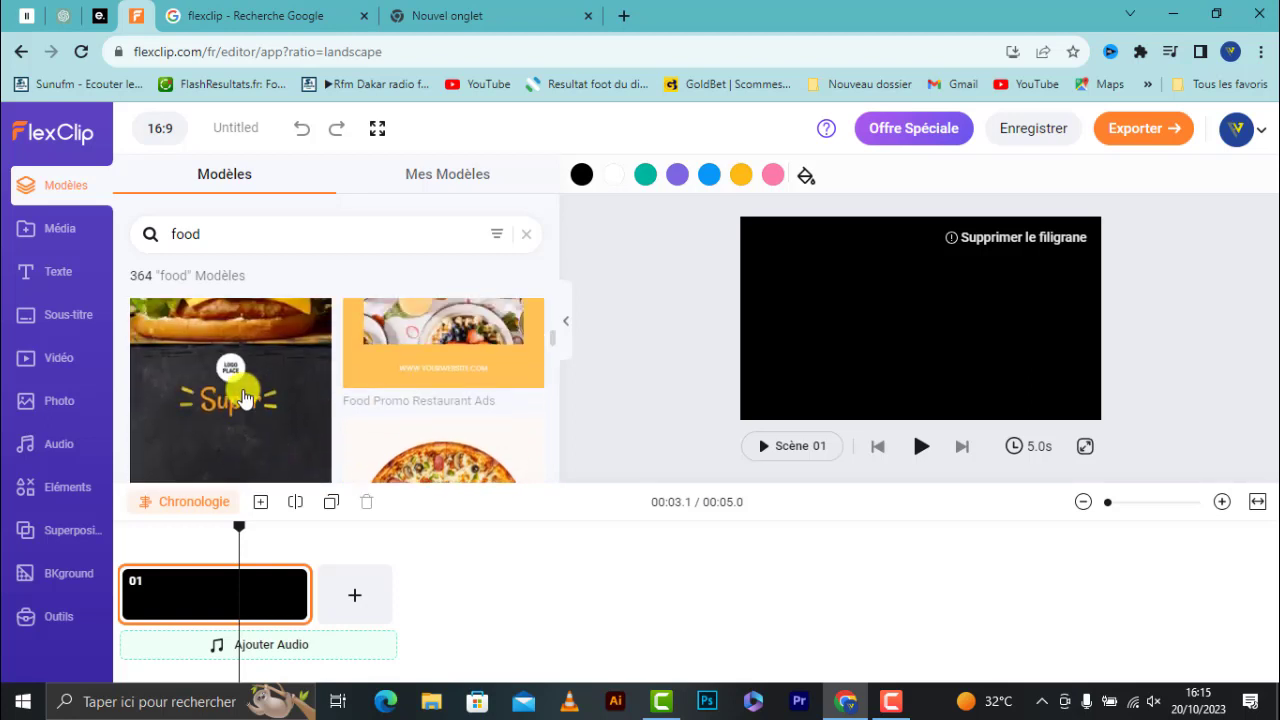
{"action": "scroll", "coordinate": [242, 395], "scroll_direction": "up", "scroll_amount": 1}
{"action": "scroll", "coordinate": [241, 392], "scroll_direction": "down", "scroll_amount": 1}
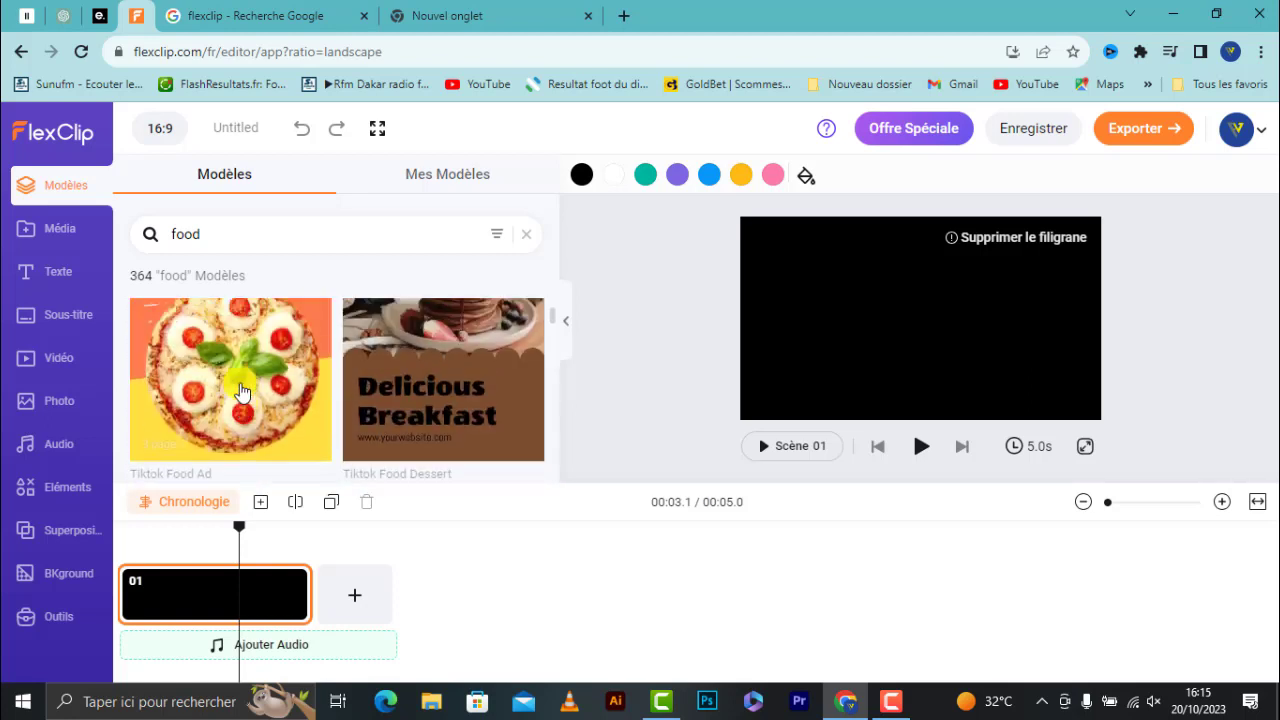
{"action": "scroll", "coordinate": [238, 396], "scroll_direction": "down", "scroll_amount": 1}
{"action": "scroll", "coordinate": [235, 400], "scroll_direction": "down", "scroll_amount": 1}
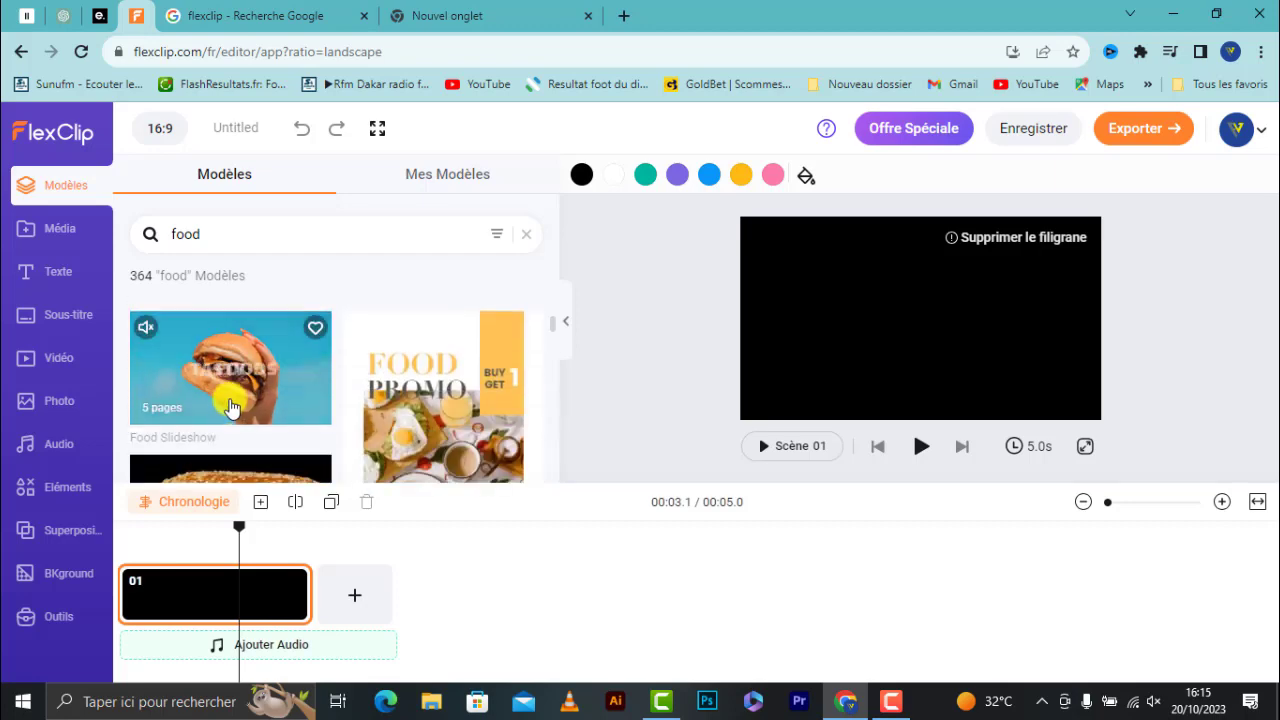
Make the Food Slideshow's Tasty Foods page the project's Scene 01 in place of the black scene
{"action": "left_click", "coordinate": [234, 398]}
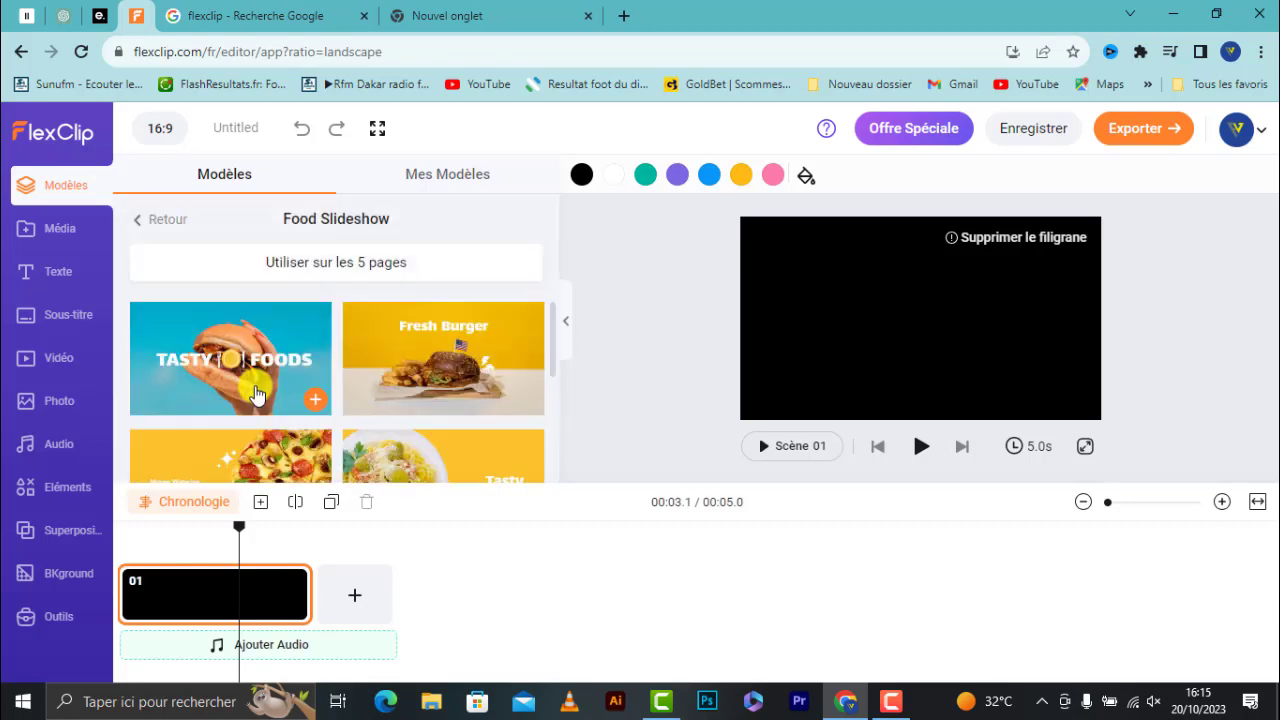
{"action": "left_click", "coordinate": [310, 402]}
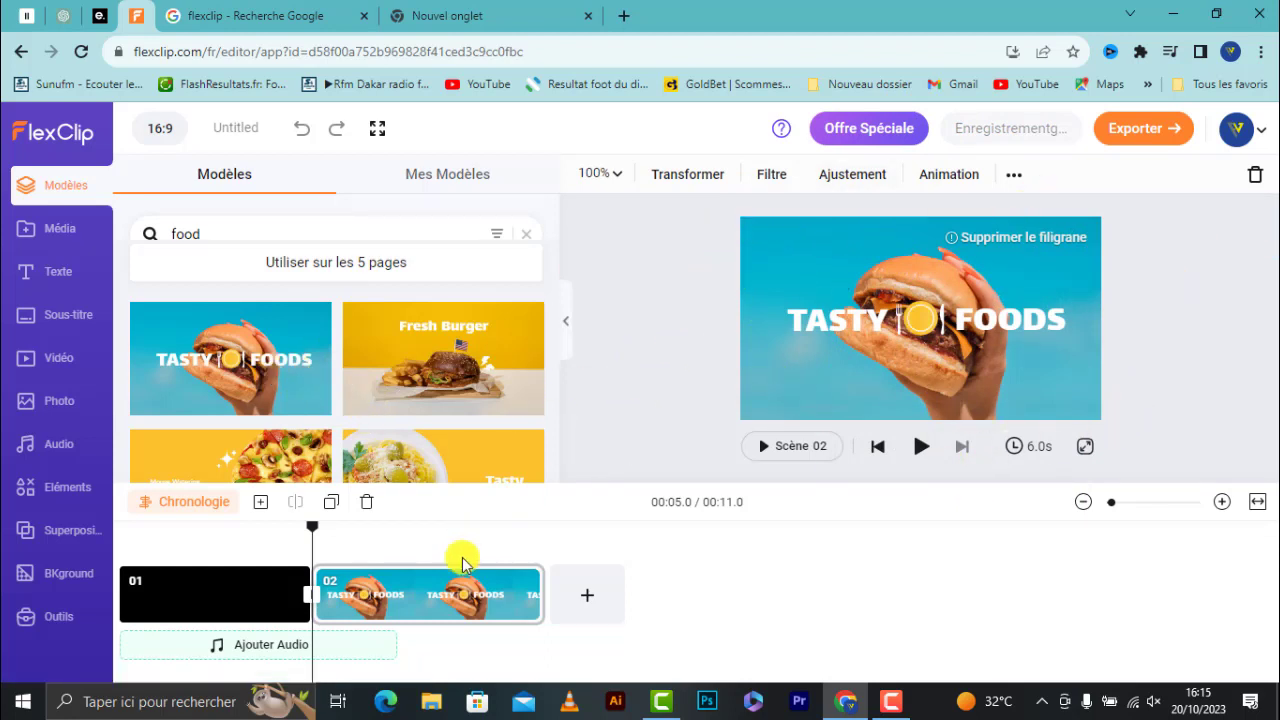
{"action": "left_click", "coordinate": [220, 595]}
{"action": "key", "text": "Delete"}
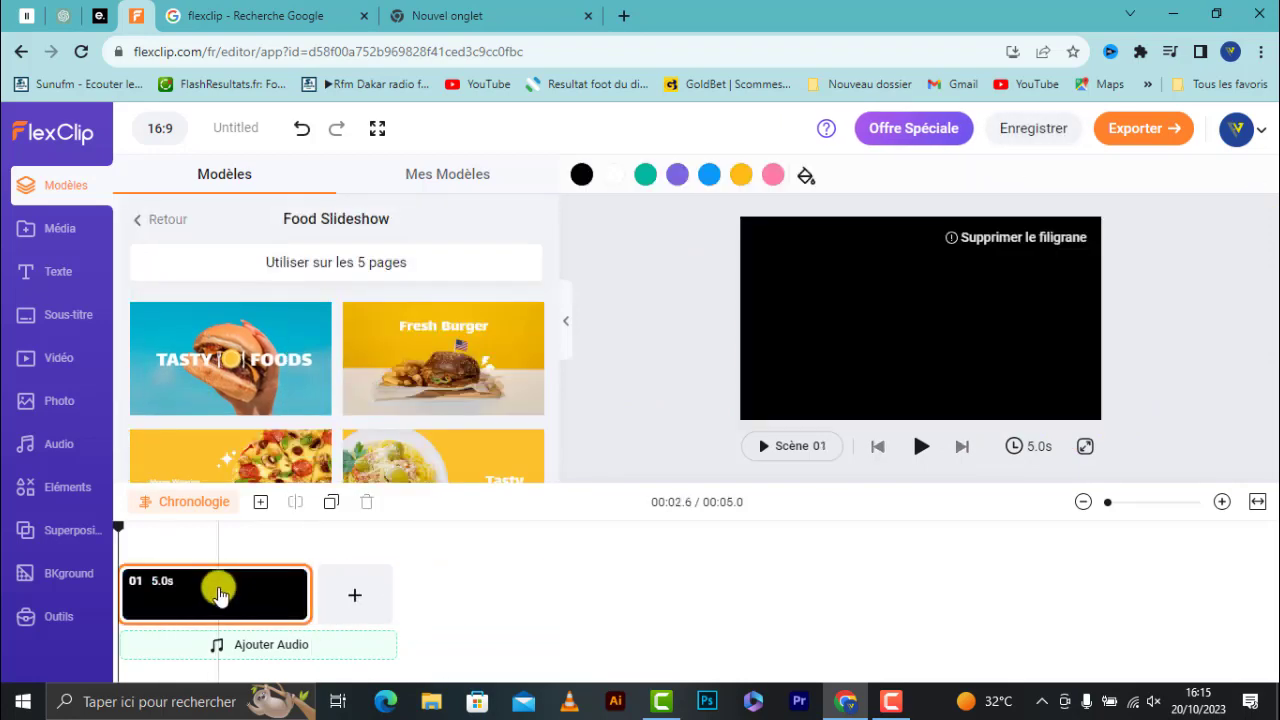
{"action": "key", "text": "ctrl+z"}
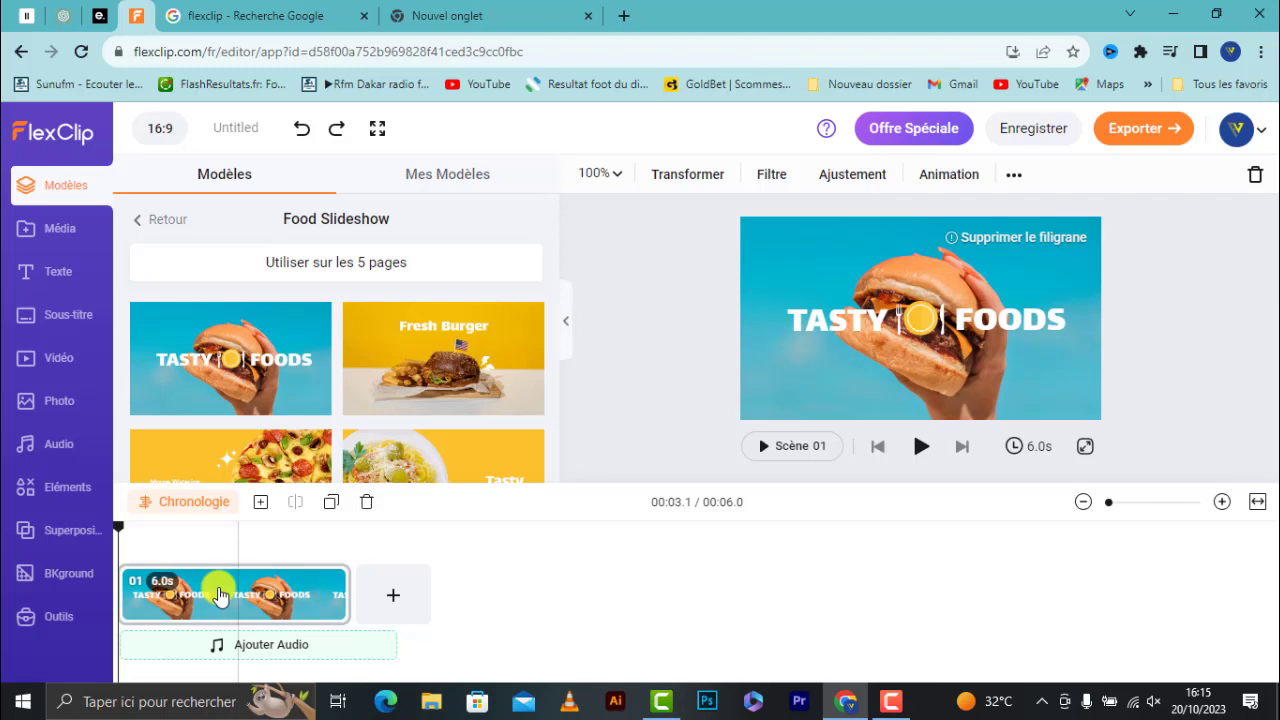
Preview the Tasty Foods scene from its start and select the TASTY title word
{"action": "left_click", "coordinate": [220, 595]}
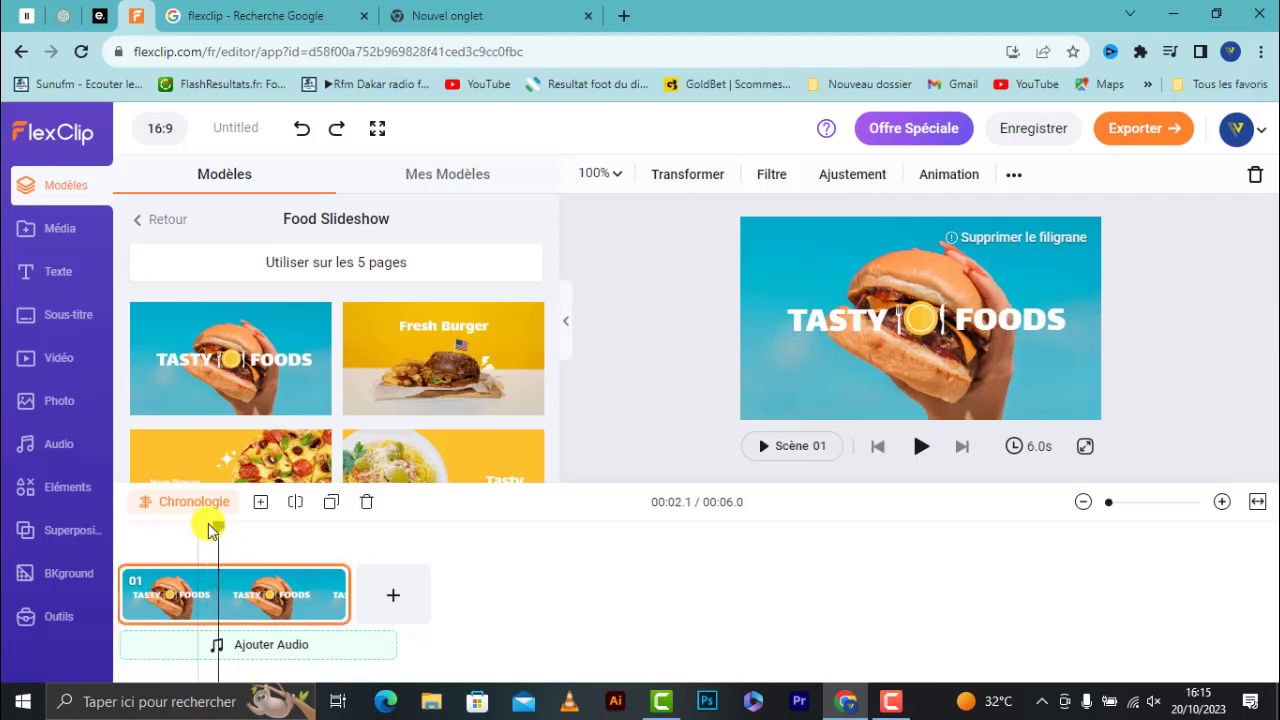
{"action": "left_click_drag", "start_coordinate": [220, 535], "coordinate": [105, 516]}
{"action": "left_click", "coordinate": [921, 446]}
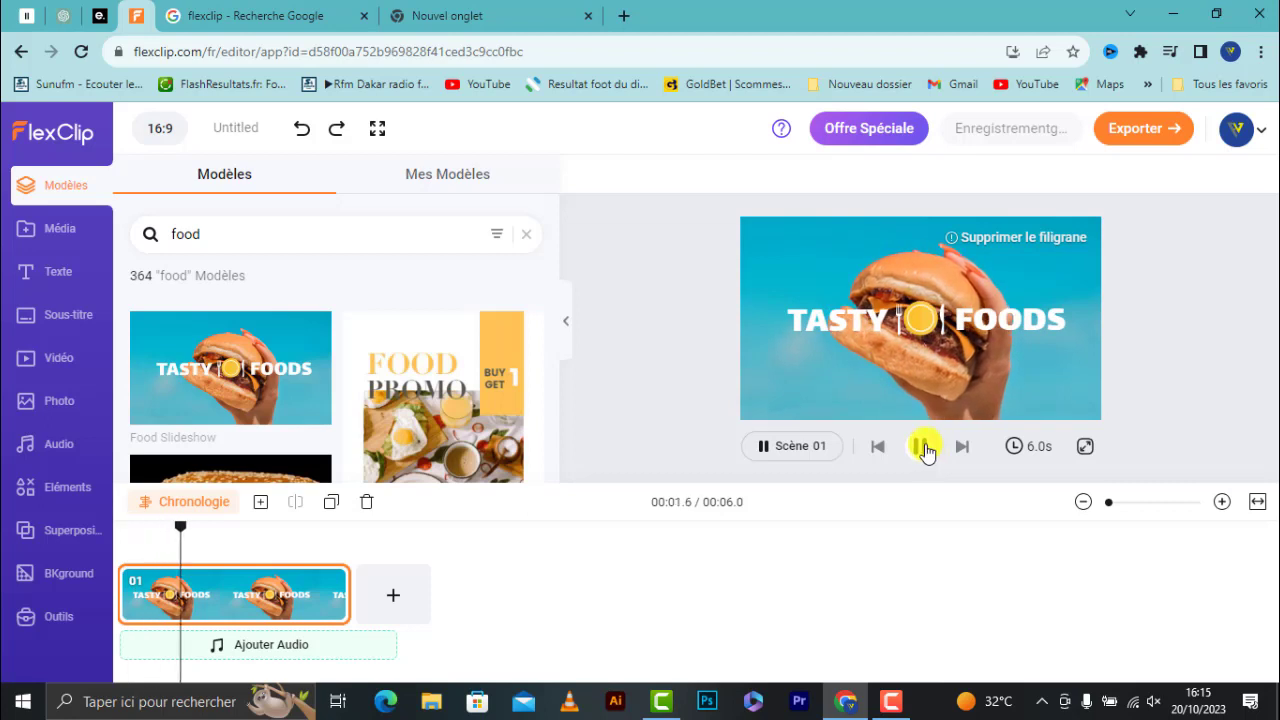
{"action": "left_click", "coordinate": [913, 318]}
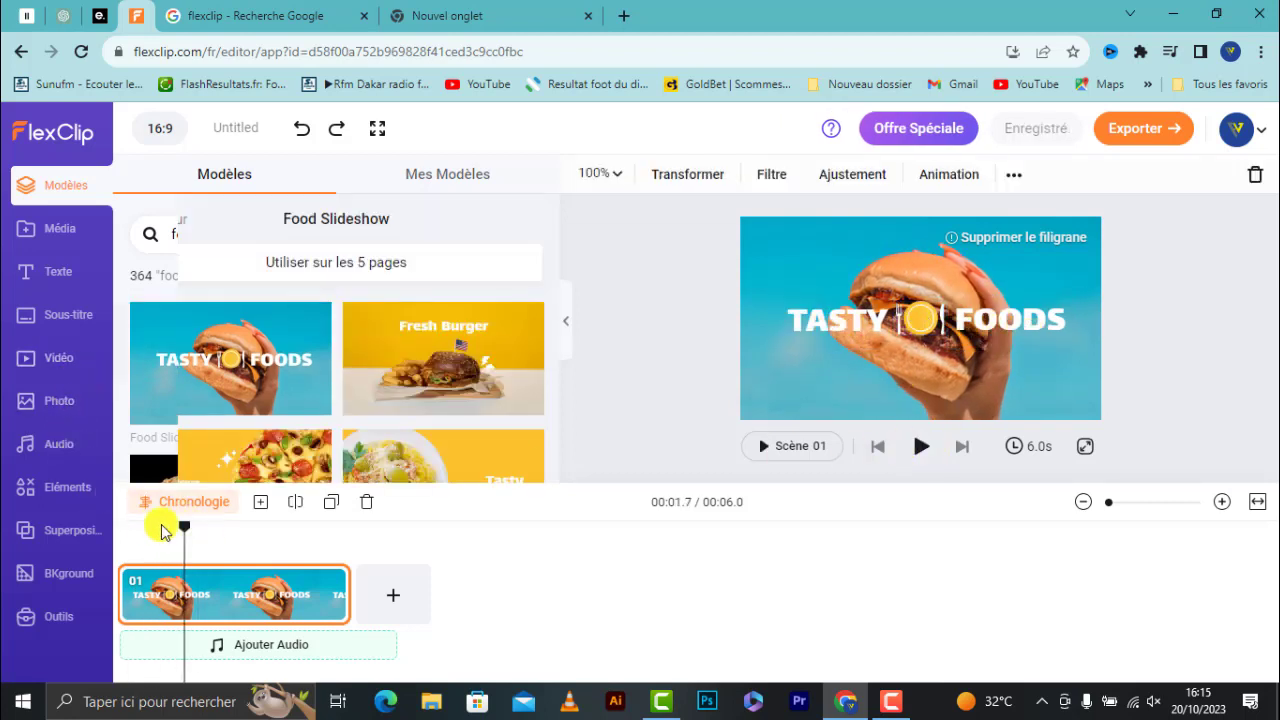
{"action": "left_click_drag", "start_coordinate": [183, 530], "coordinate": [51, 529]}
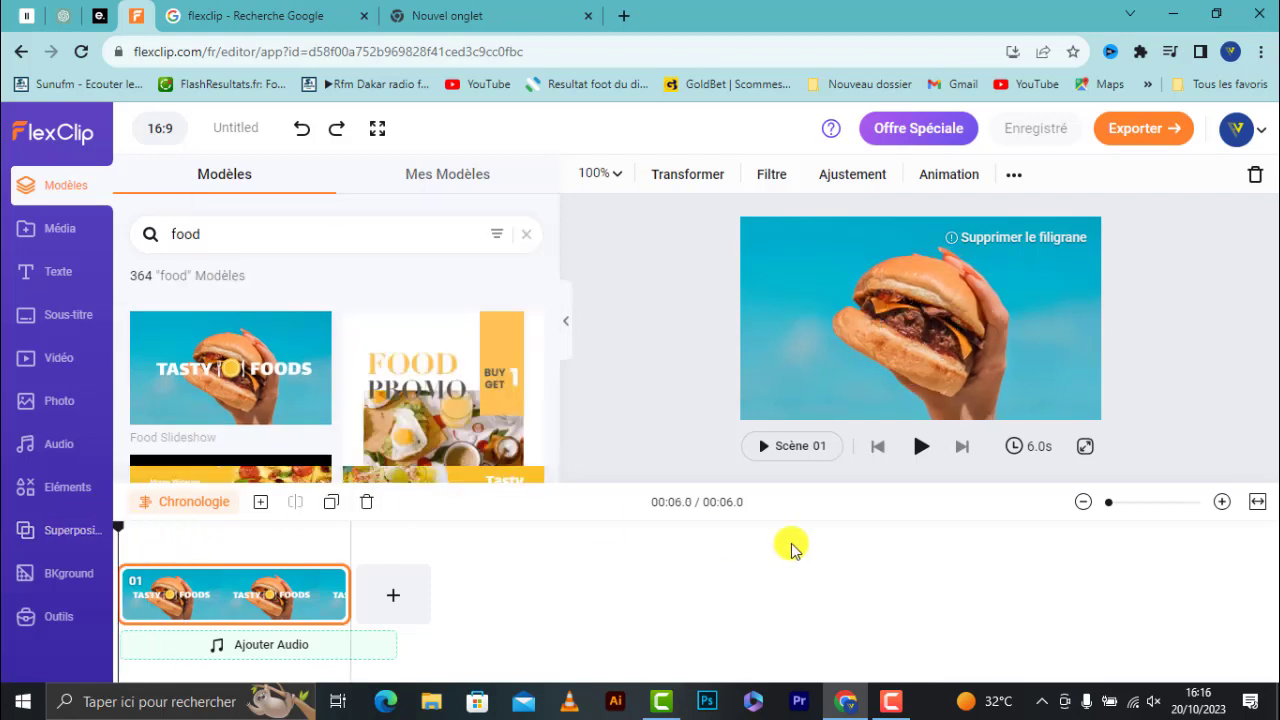
{"action": "left_click", "coordinate": [914, 448]}
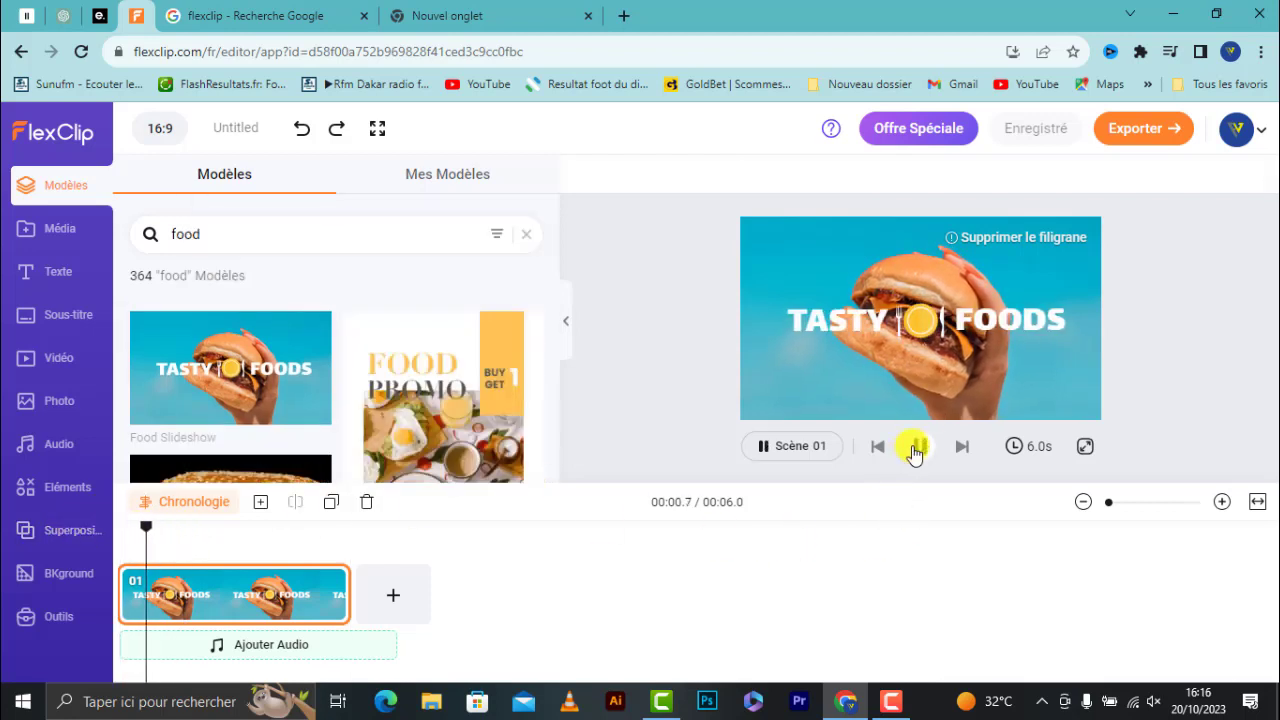
{"action": "left_click", "coordinate": [914, 448]}
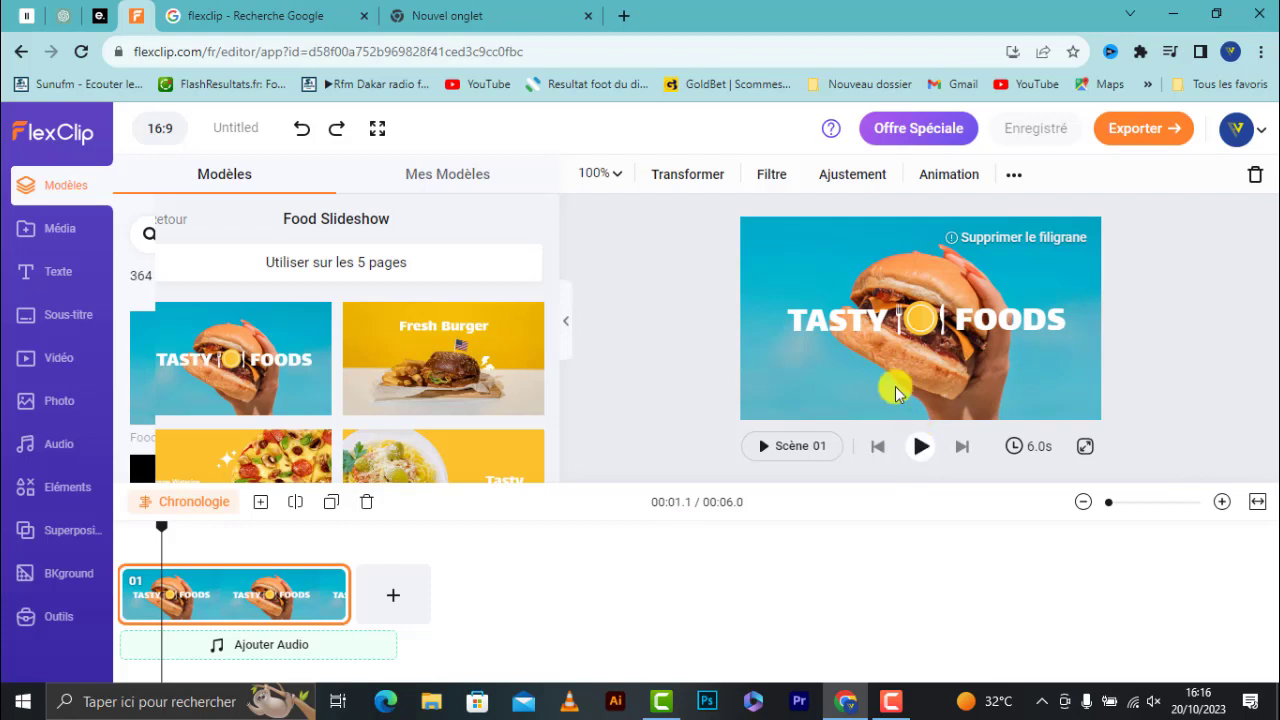
{"action": "left_click", "coordinate": [814, 327]}
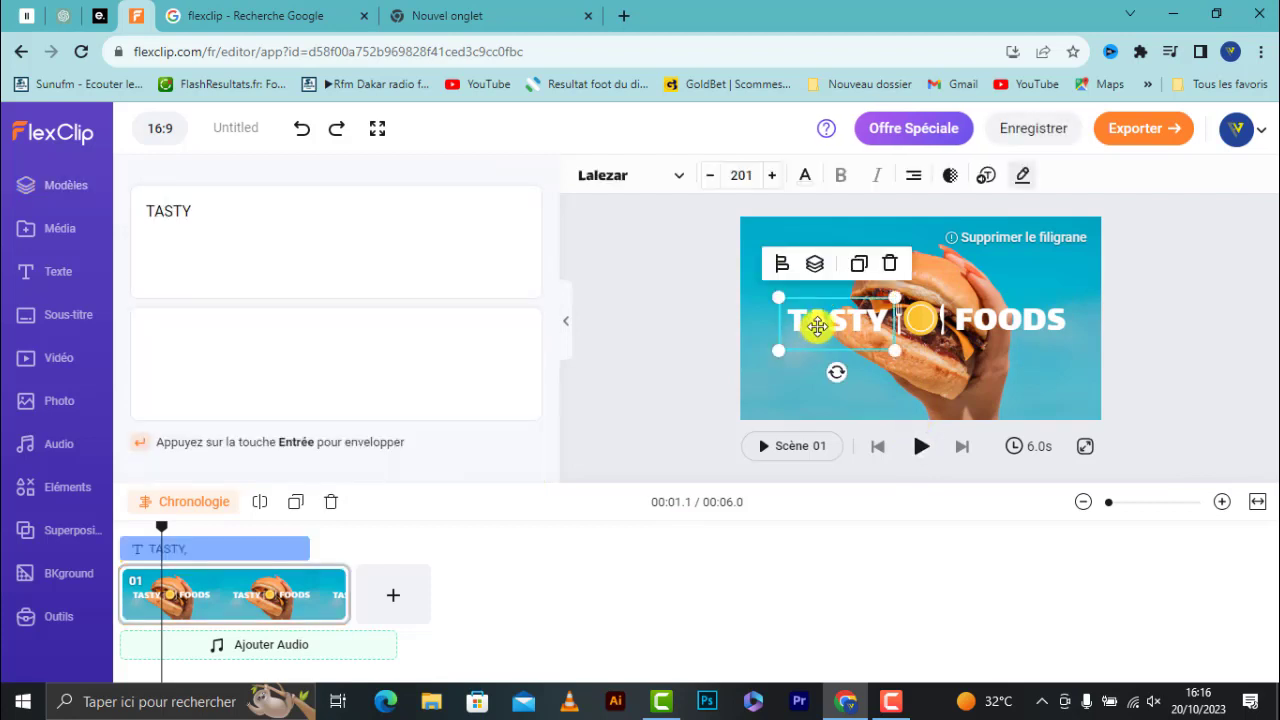
Replace TASTY with the channel name and FOODS with VISION, then rewind the scene
{"action": "double_click", "coordinate": [819, 325]}
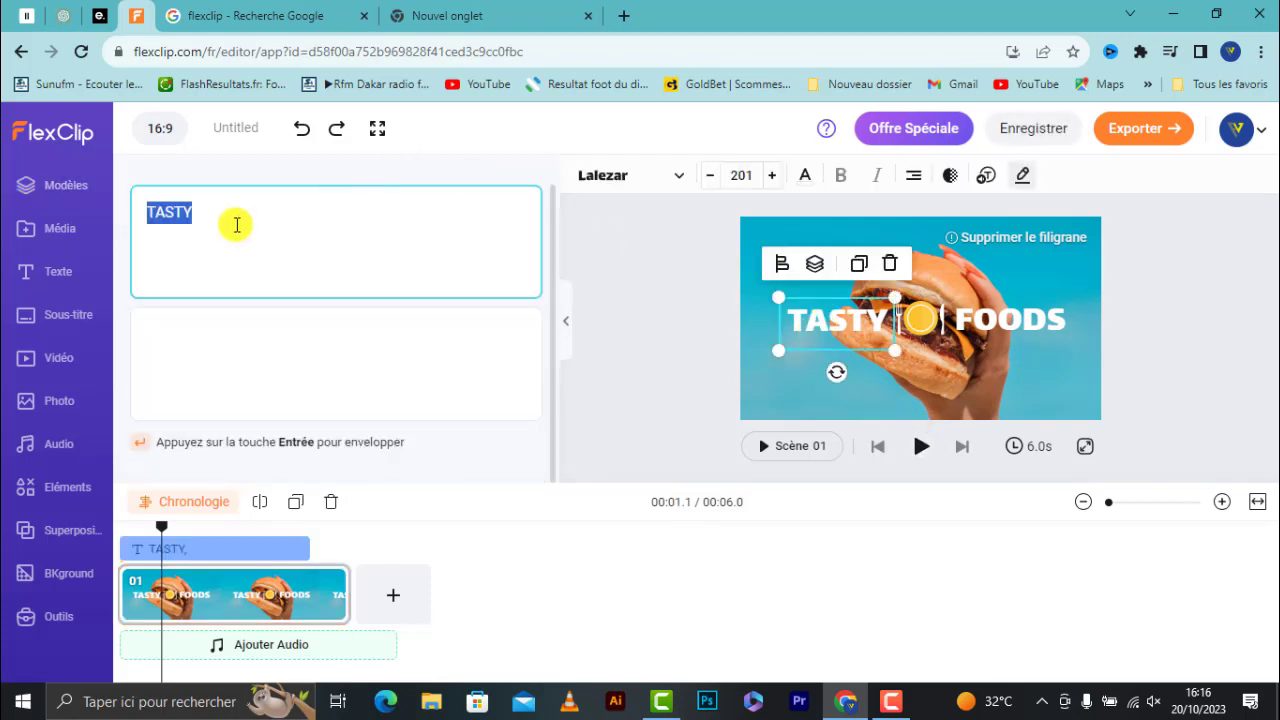
{"action": "type", "text": "A"}
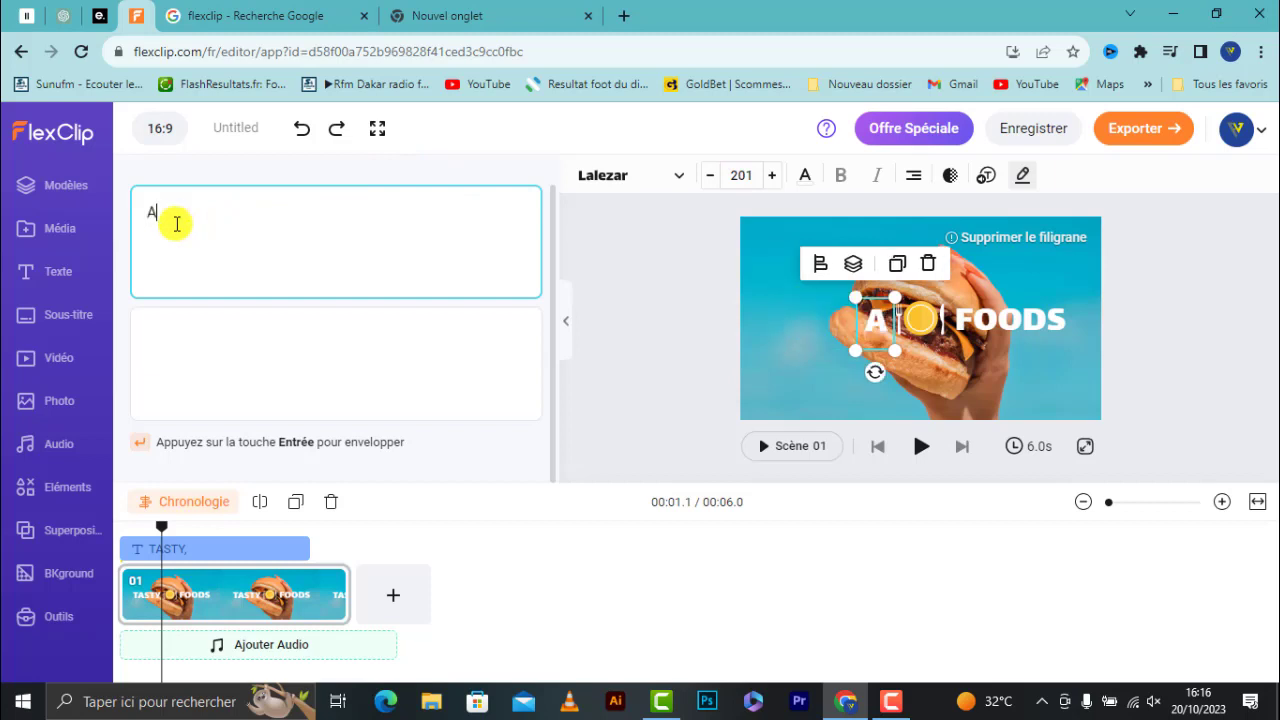
{"action": "type", "text": "LIOU"}
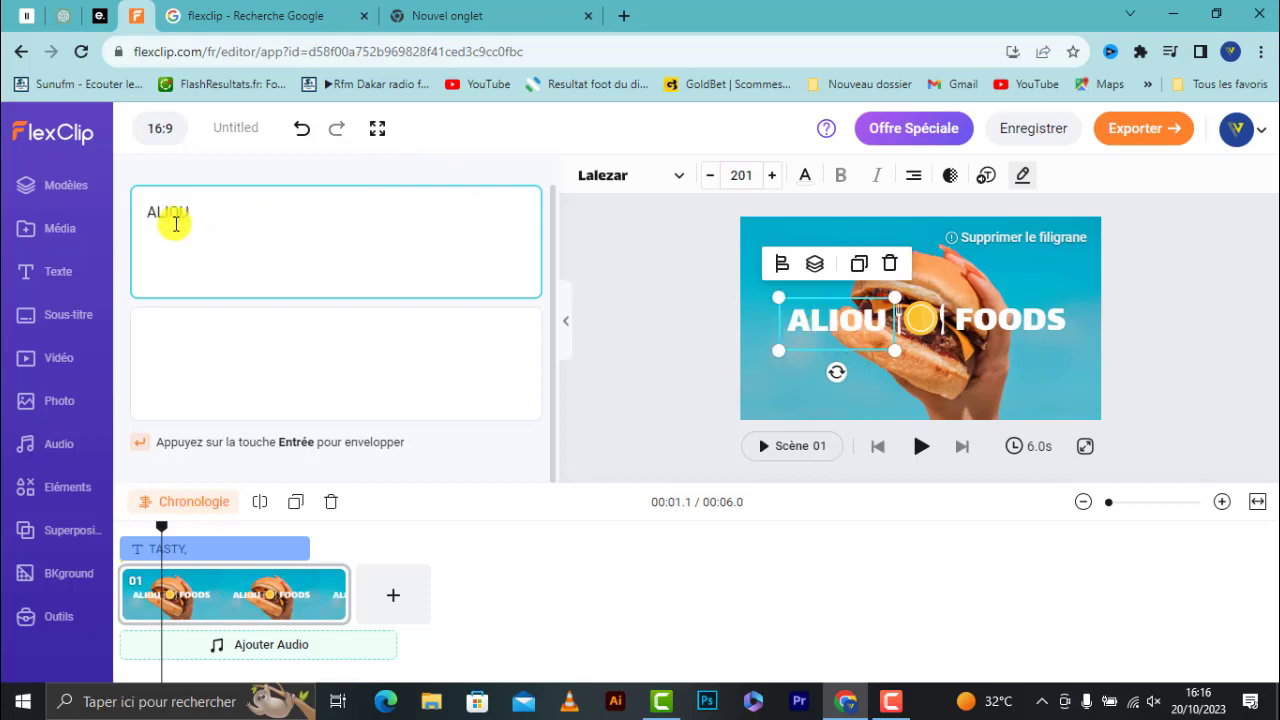
{"action": "left_click", "coordinate": [975, 325]}
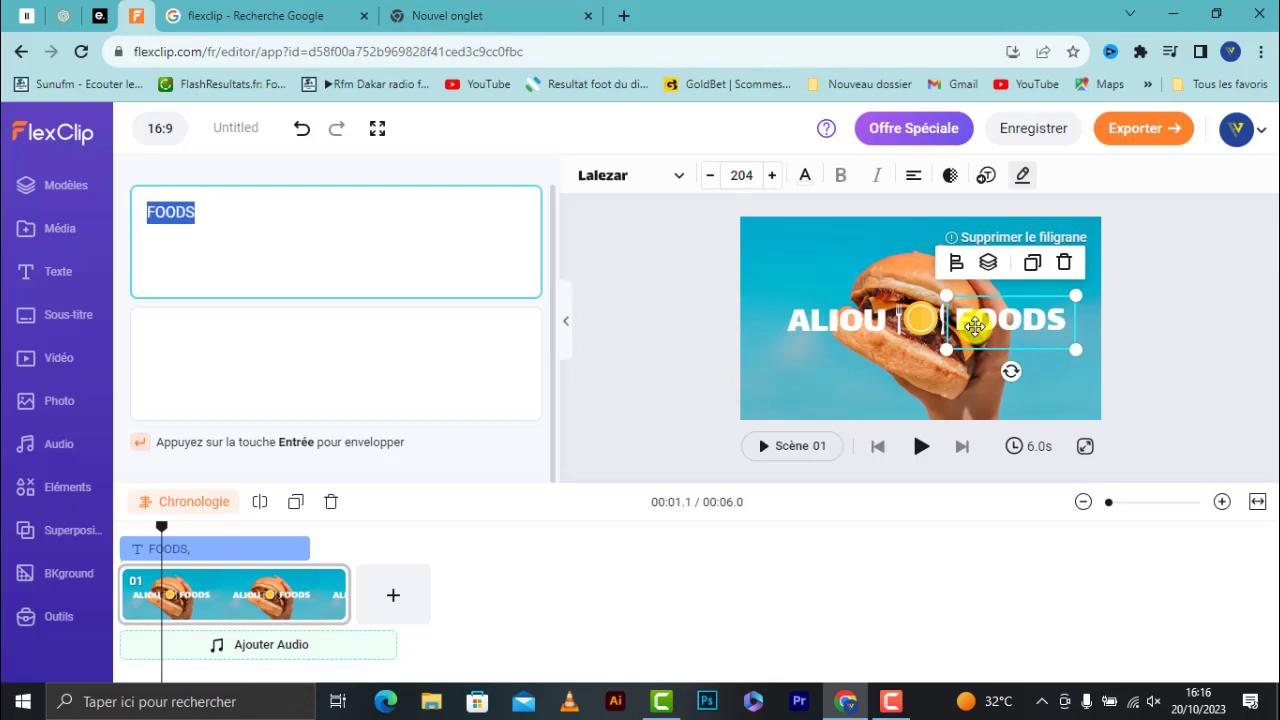
{"action": "type", "text": "V"}
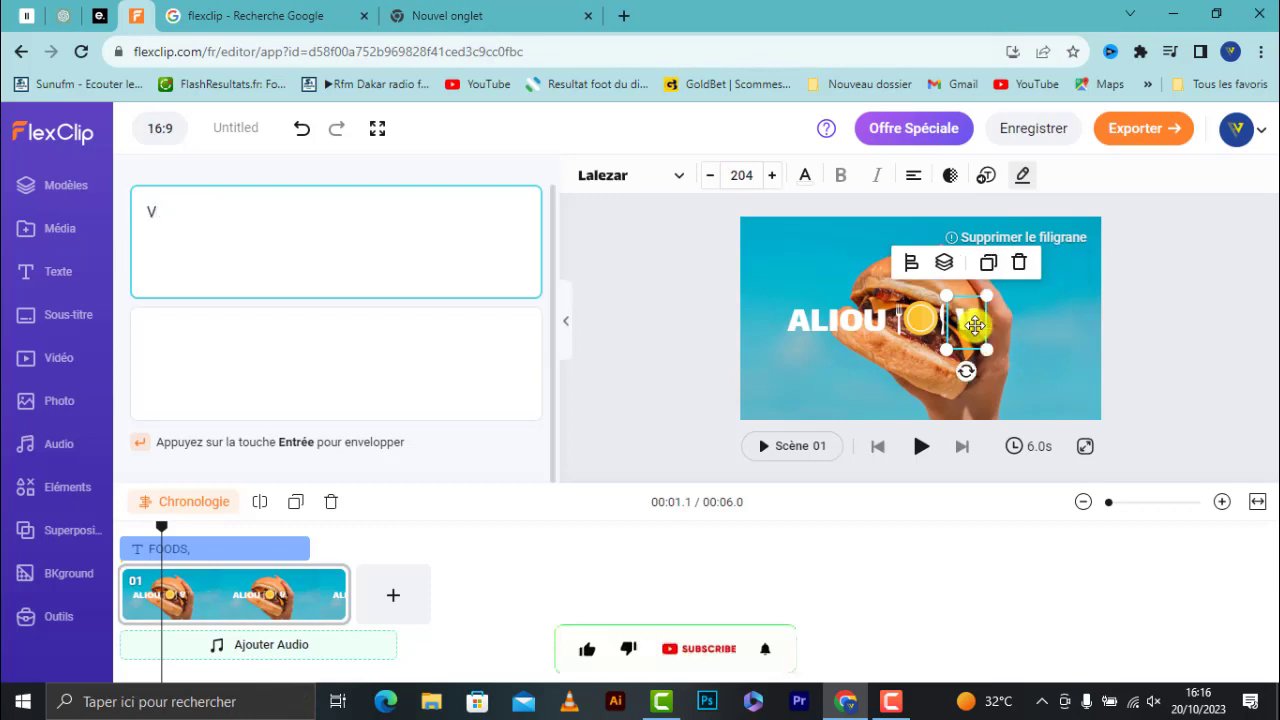
{"action": "type", "text": "ISION"}
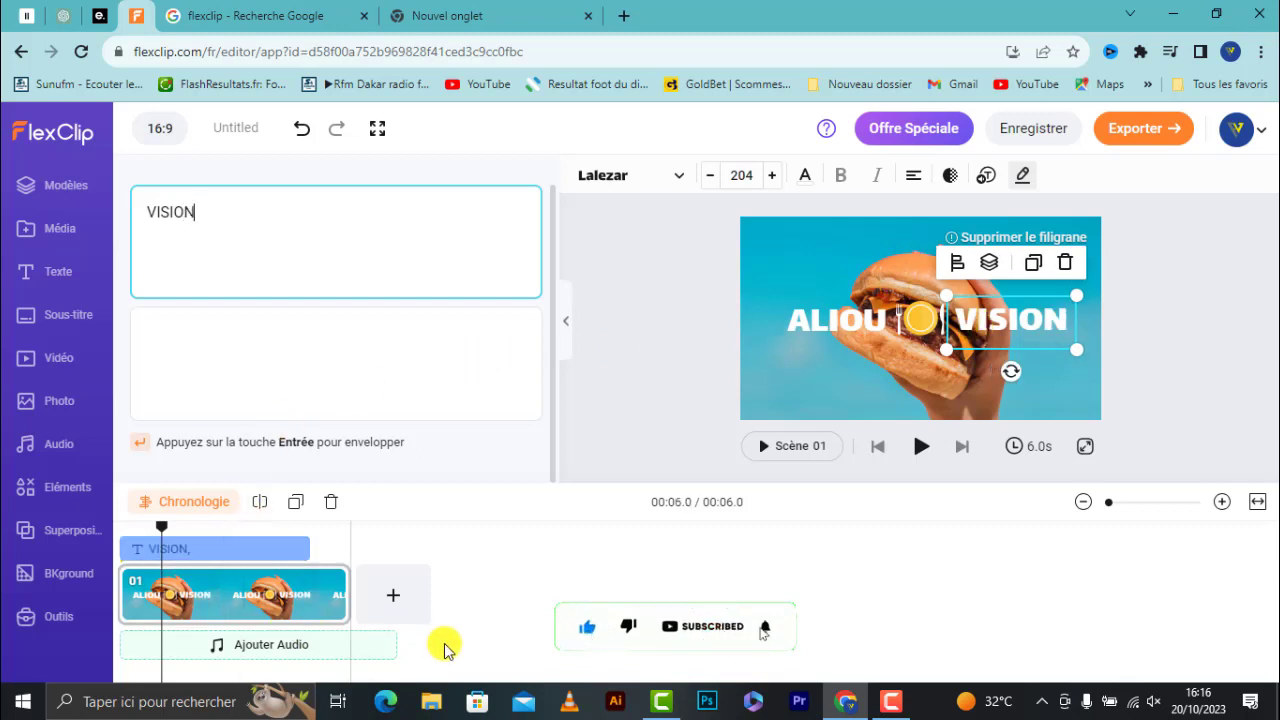
{"action": "left_click", "coordinate": [350, 558]}
{"action": "left_click_drag", "start_coordinate": [350, 538], "coordinate": [57, 491]}
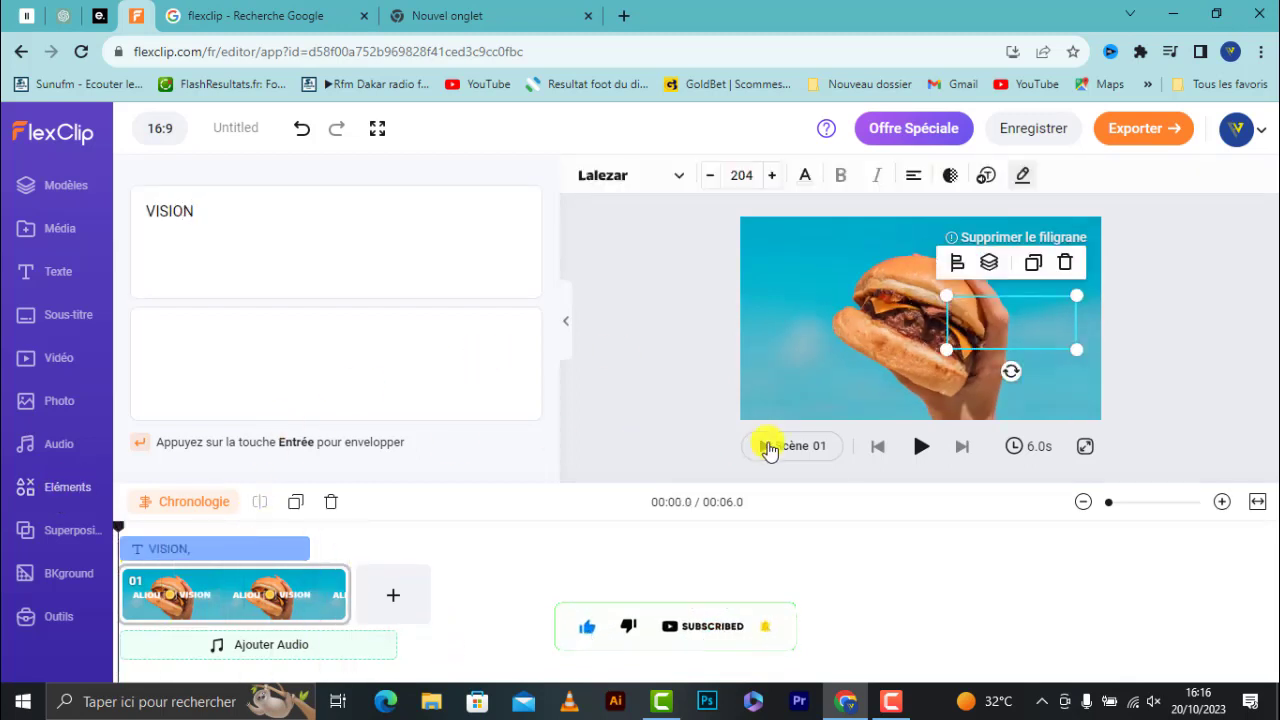
Preview the retitled scene, then expand Chronologie into its element, text and footage tracks
{"action": "left_click", "coordinate": [914, 455]}
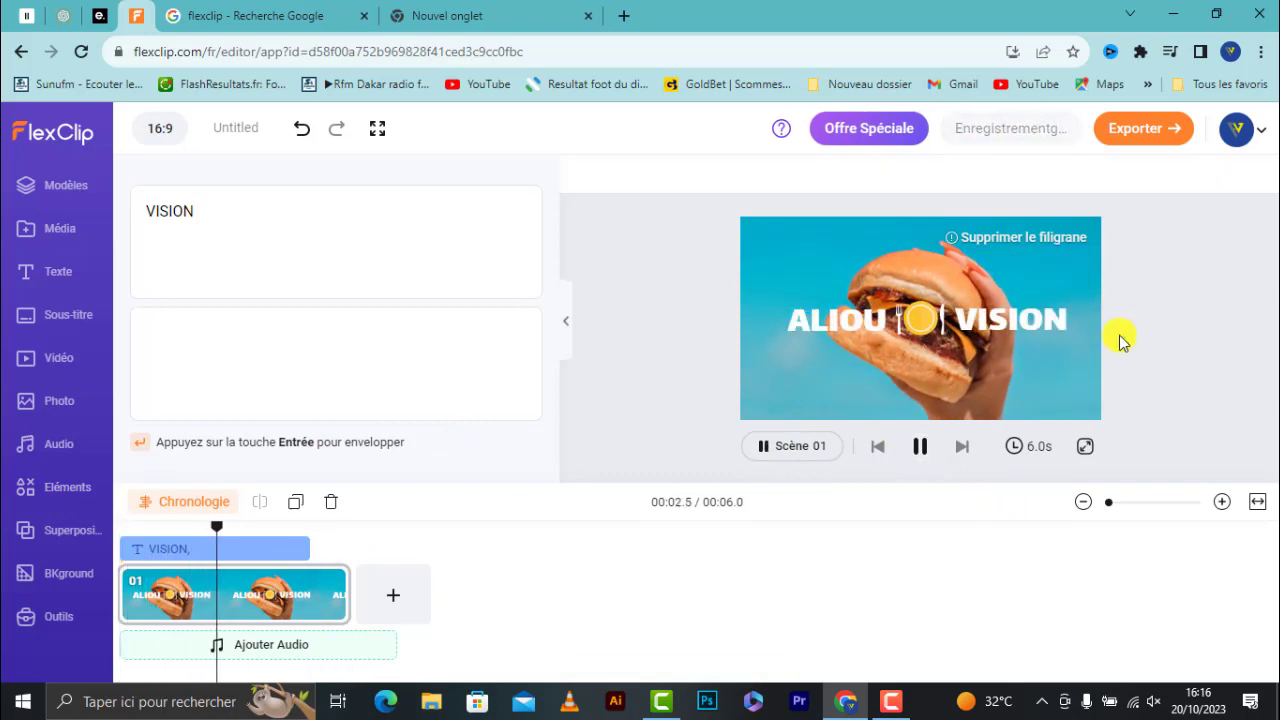
{"action": "left_click", "coordinate": [920, 447]}
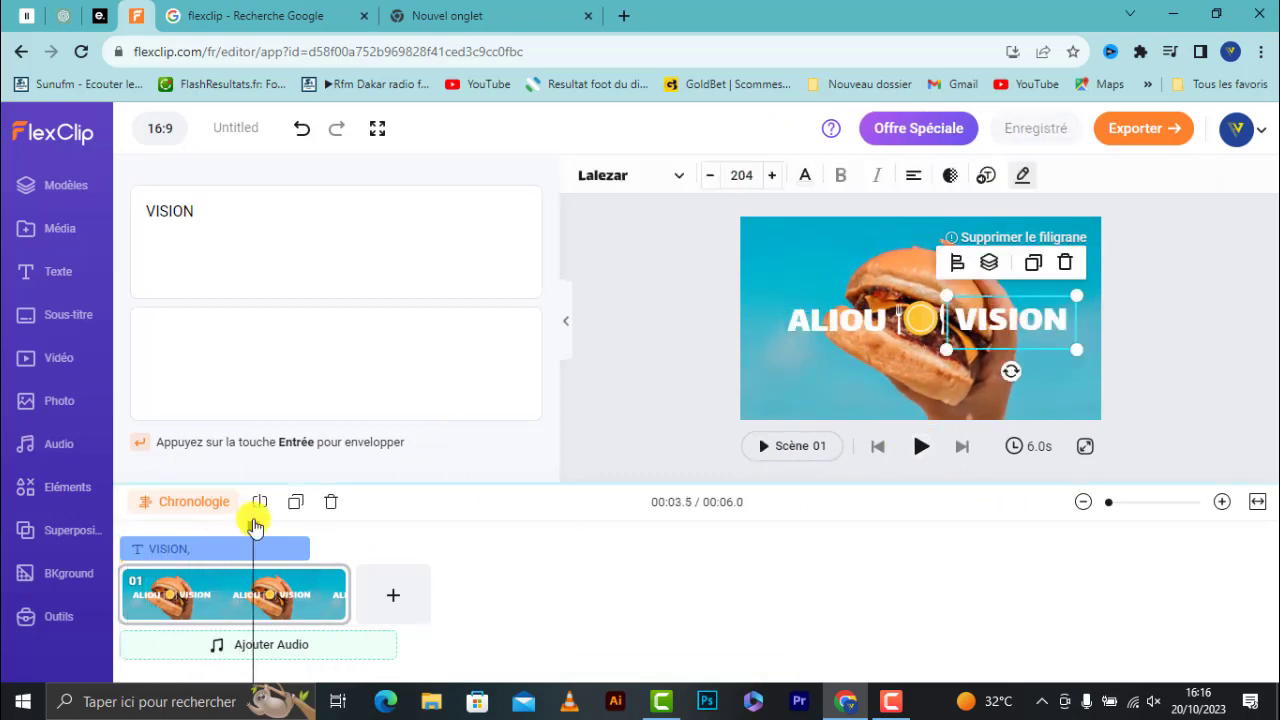
{"action": "left_click_drag", "start_coordinate": [253, 527], "coordinate": [351, 527]}
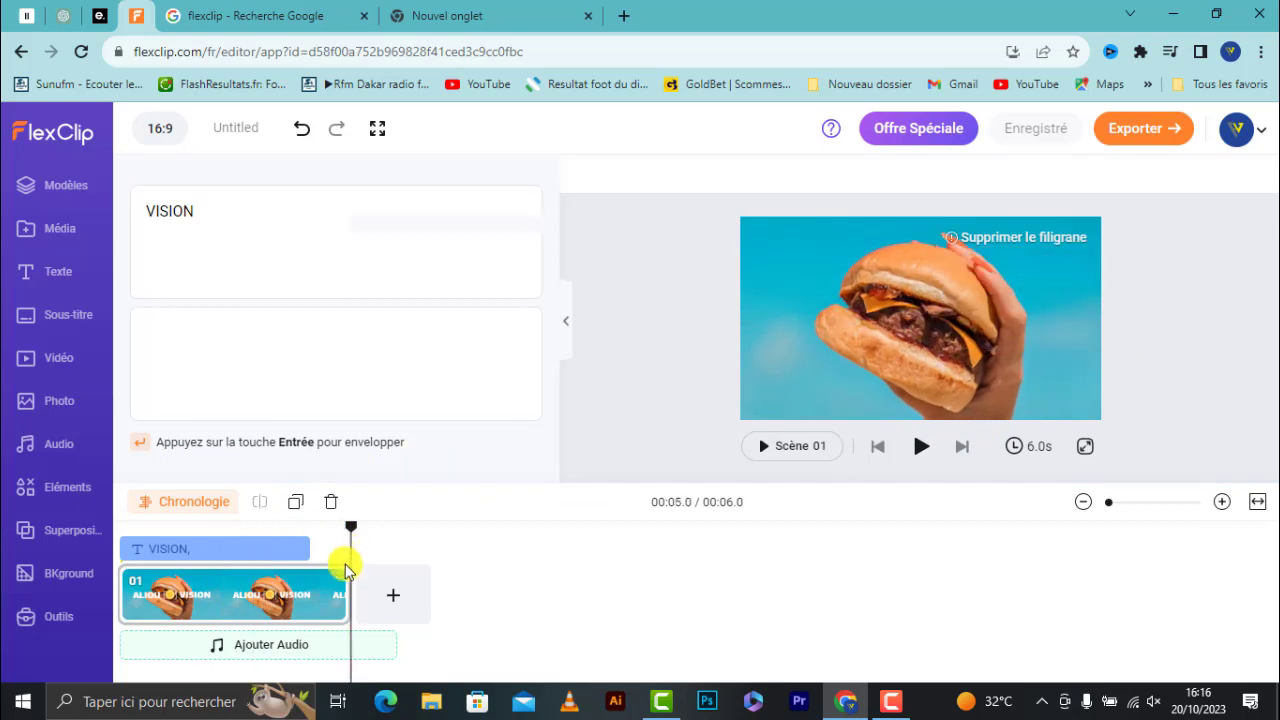
{"action": "left_click", "coordinate": [196, 501]}
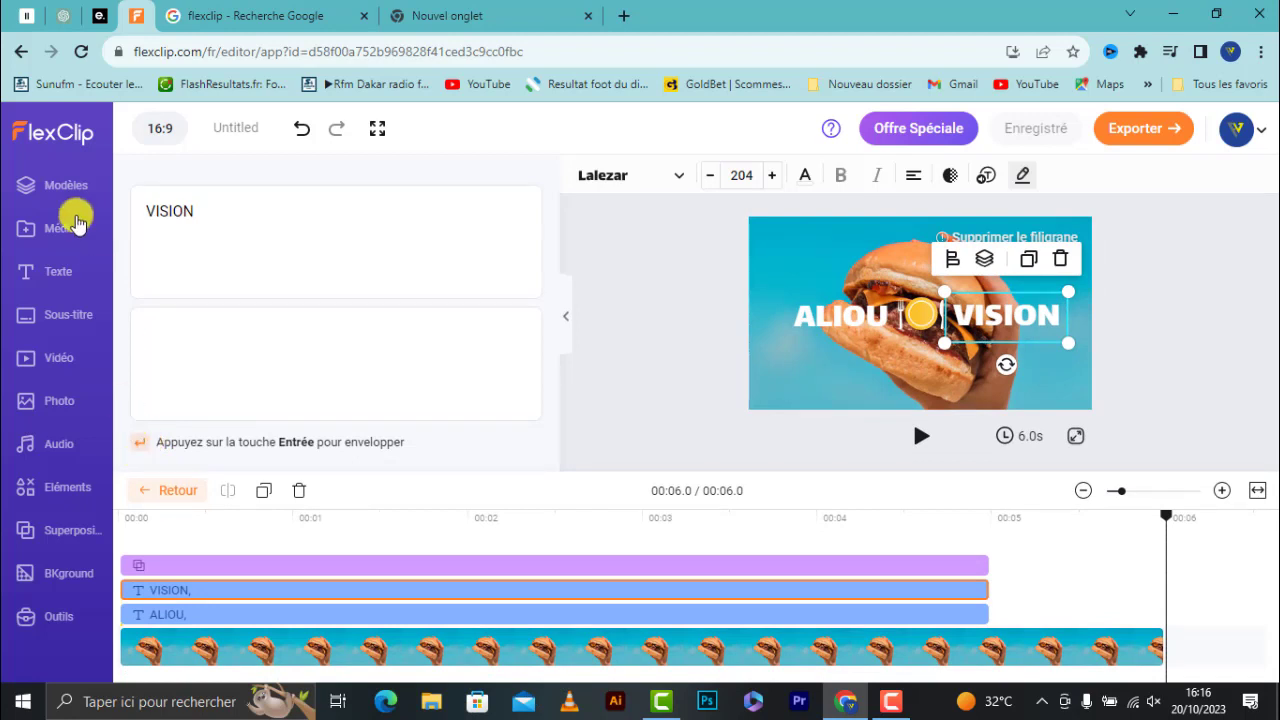
Start another new 16:9 video from Mes Projets, closing the Importer des Médias prompt
{"action": "left_click", "coordinate": [81, 51]}
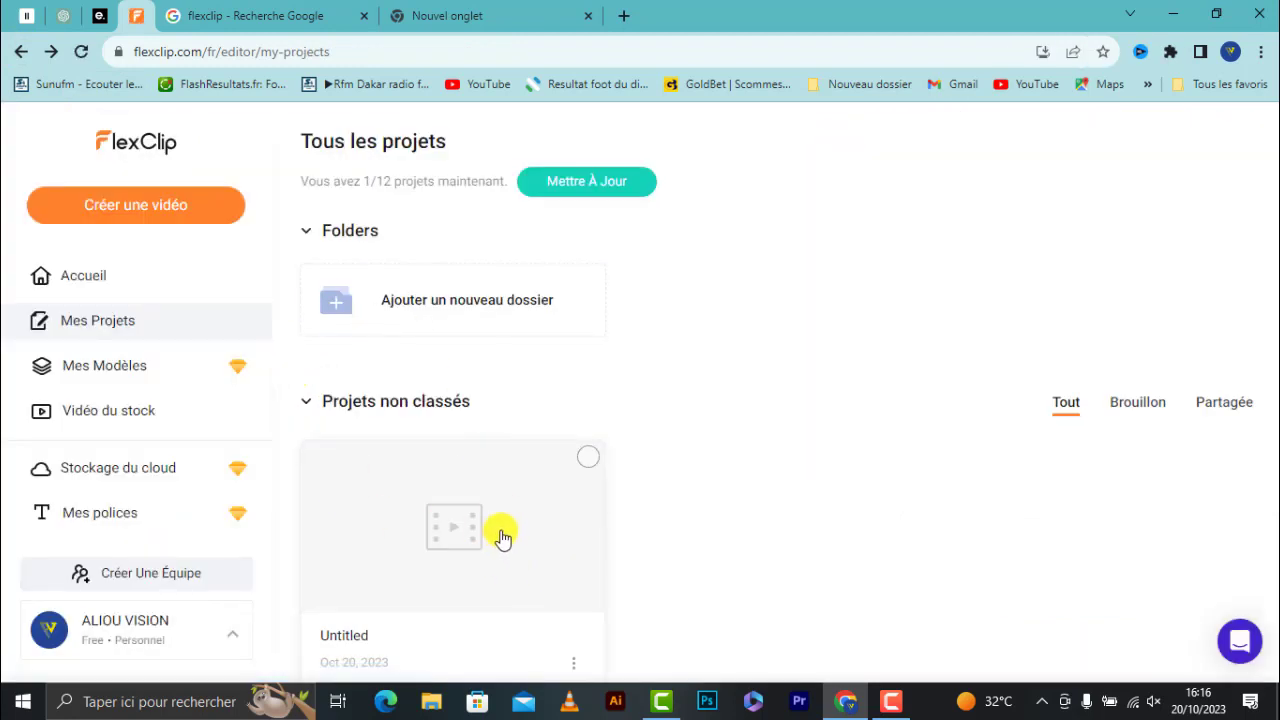
{"action": "left_click", "coordinate": [183, 205]}
{"action": "left_click", "coordinate": [640, 640]}
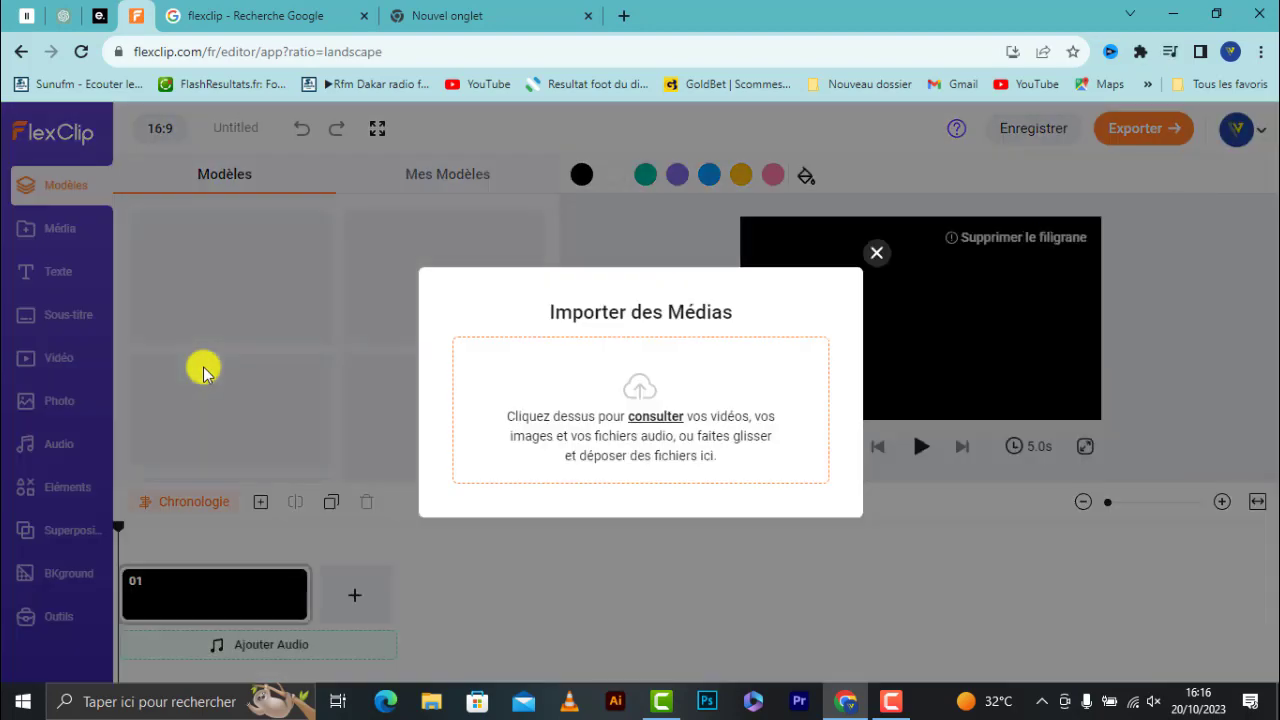
{"action": "left_click", "coordinate": [880, 254]}
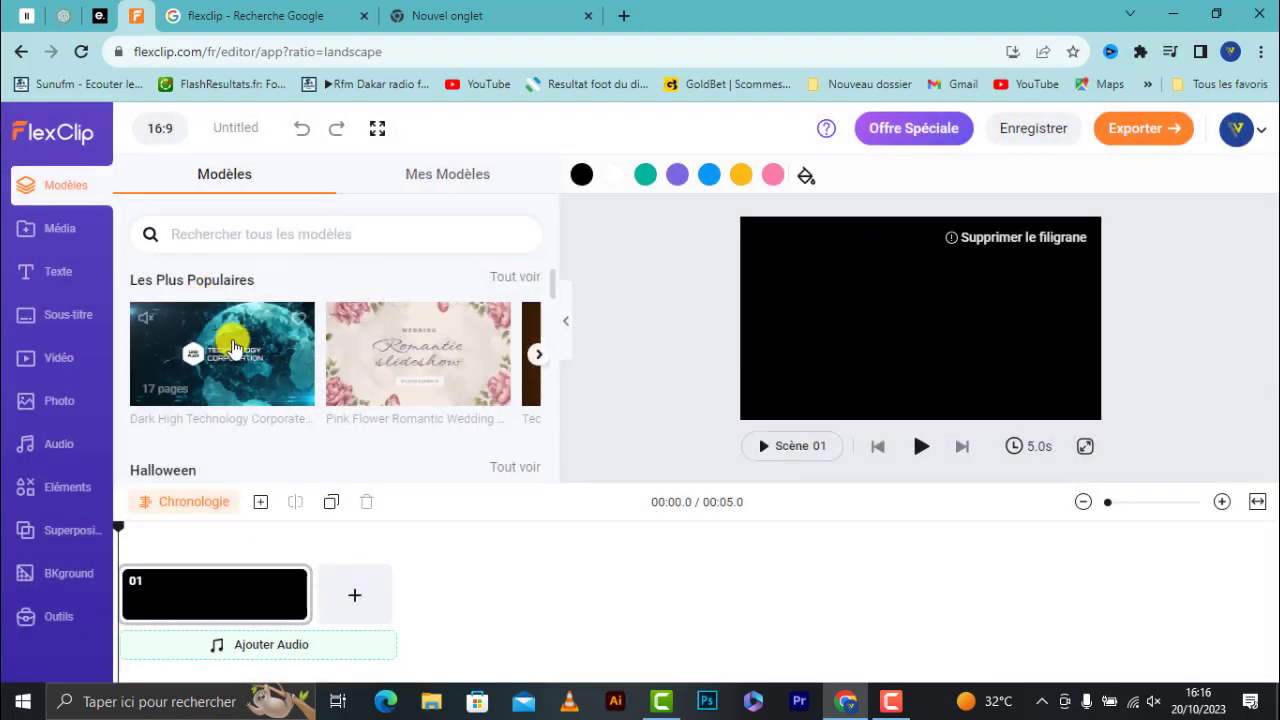
Add the dark technology template's globe opening page, delete the black scene, and preview it
{"action": "left_click", "coordinate": [238, 348]}
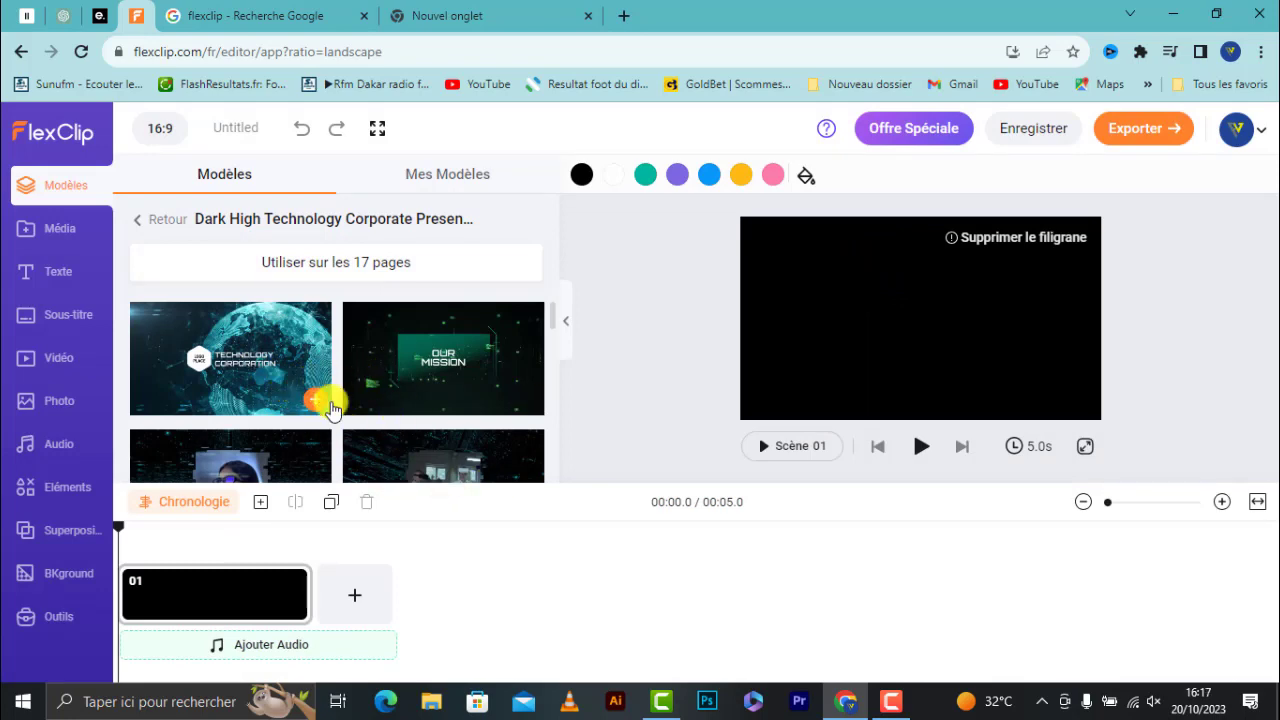
{"action": "left_click", "coordinate": [328, 402]}
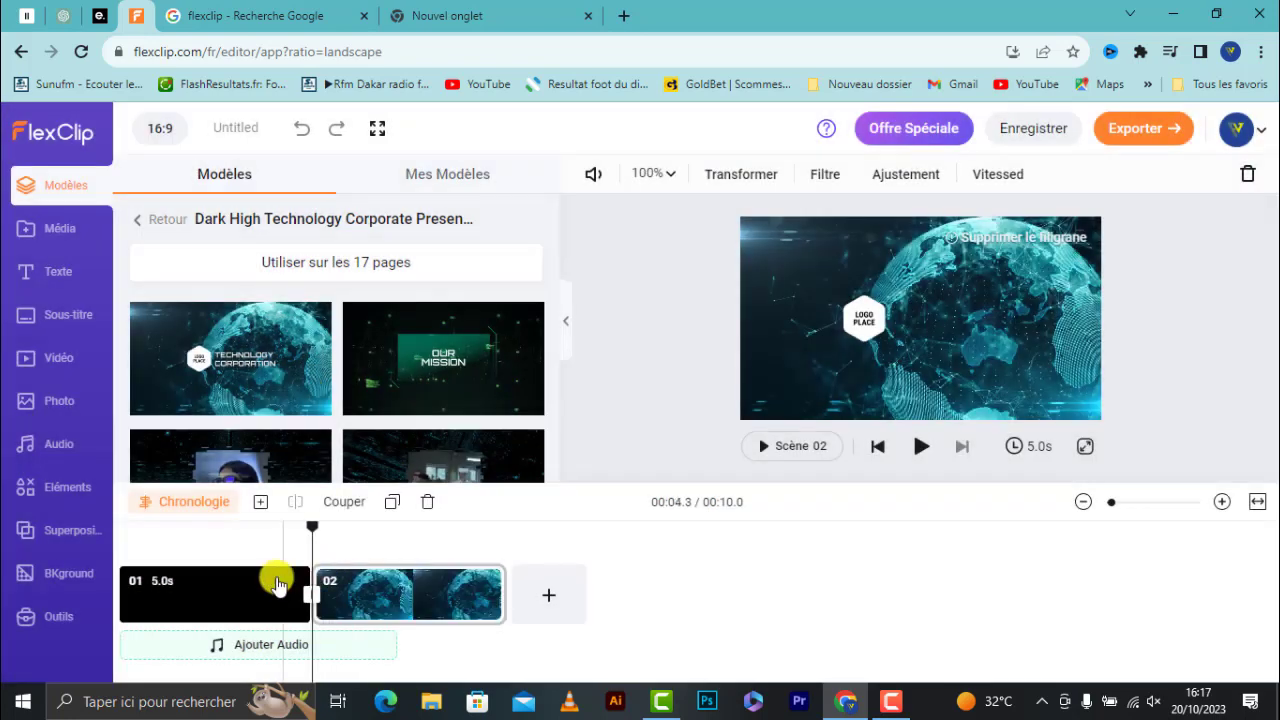
{"action": "left_click", "coordinate": [279, 585]}
{"action": "key", "text": "Delete"}
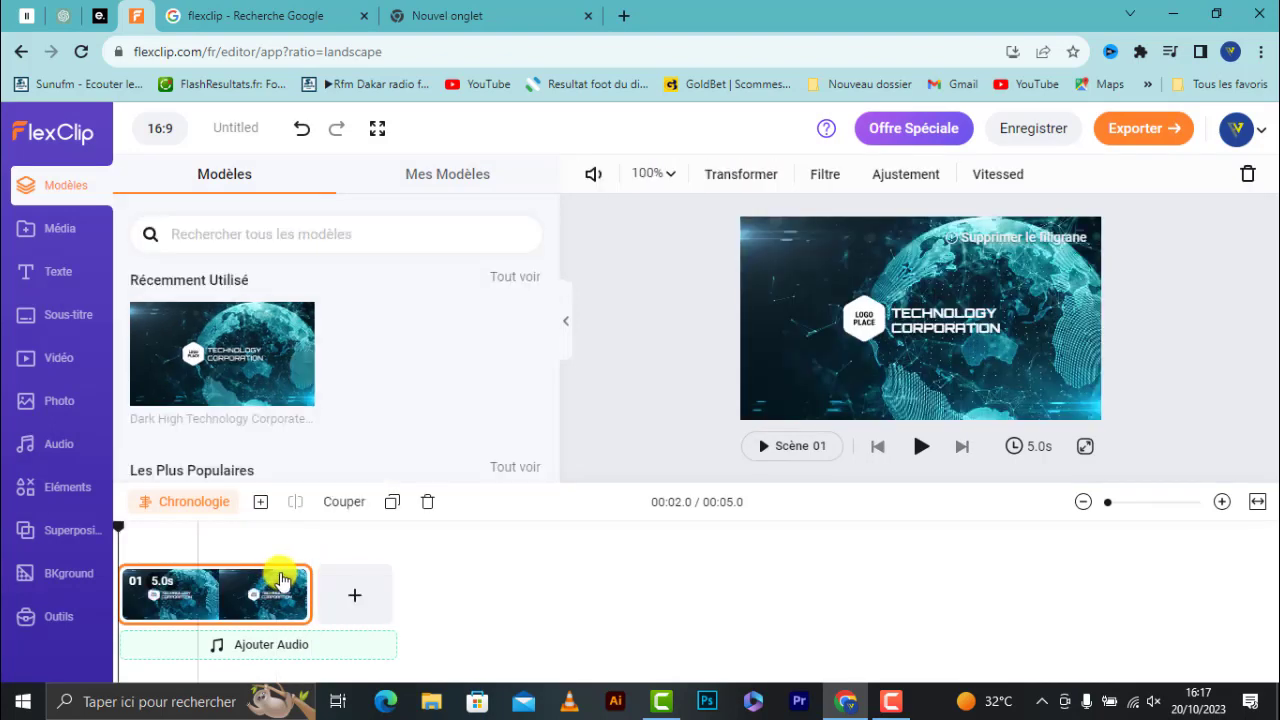
{"action": "left_click", "coordinate": [922, 448]}
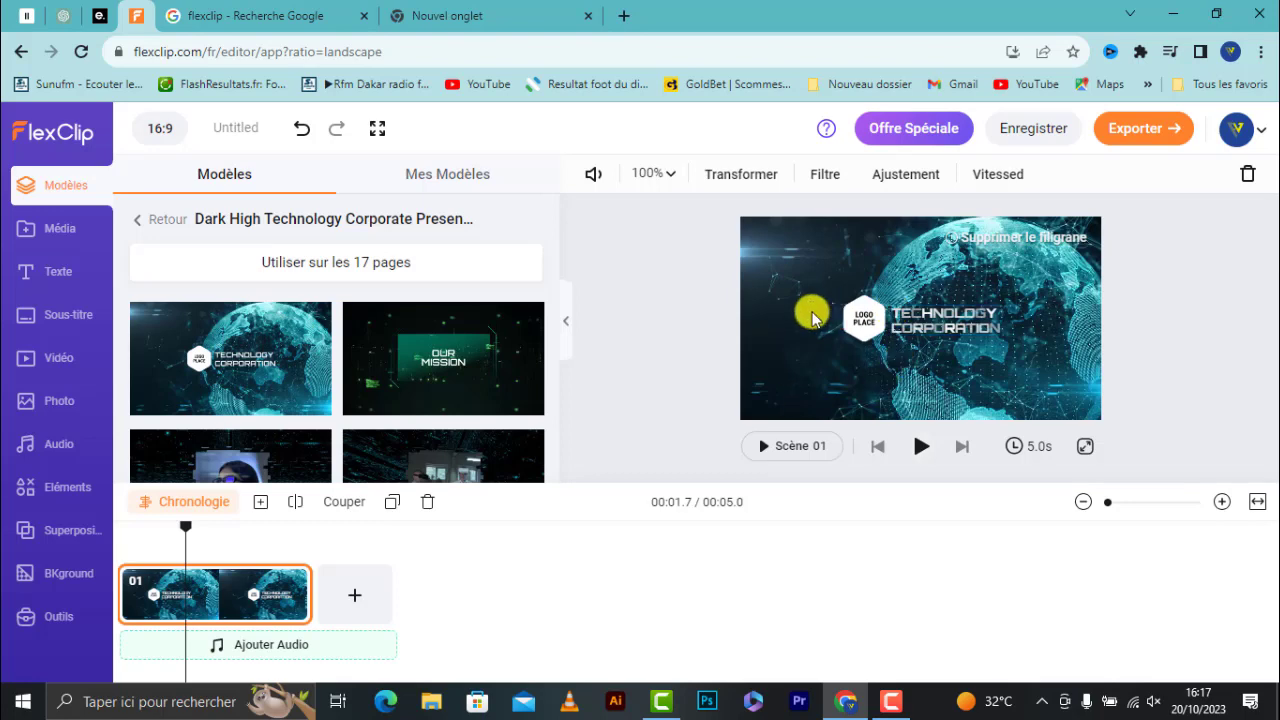
{"action": "left_click", "coordinate": [945, 318]}
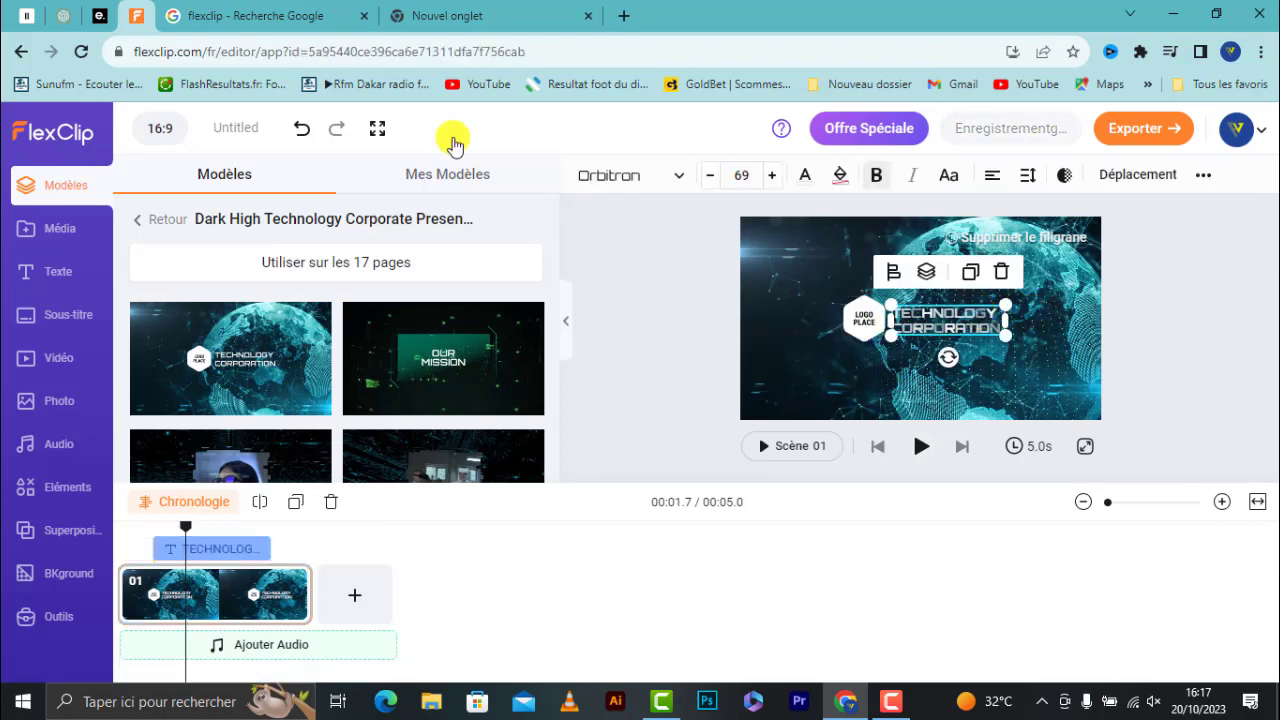
Discard the technology project unsaved and, after checking another Untitled project, reopen the burger project
{"action": "left_click", "coordinate": [47, 137]}
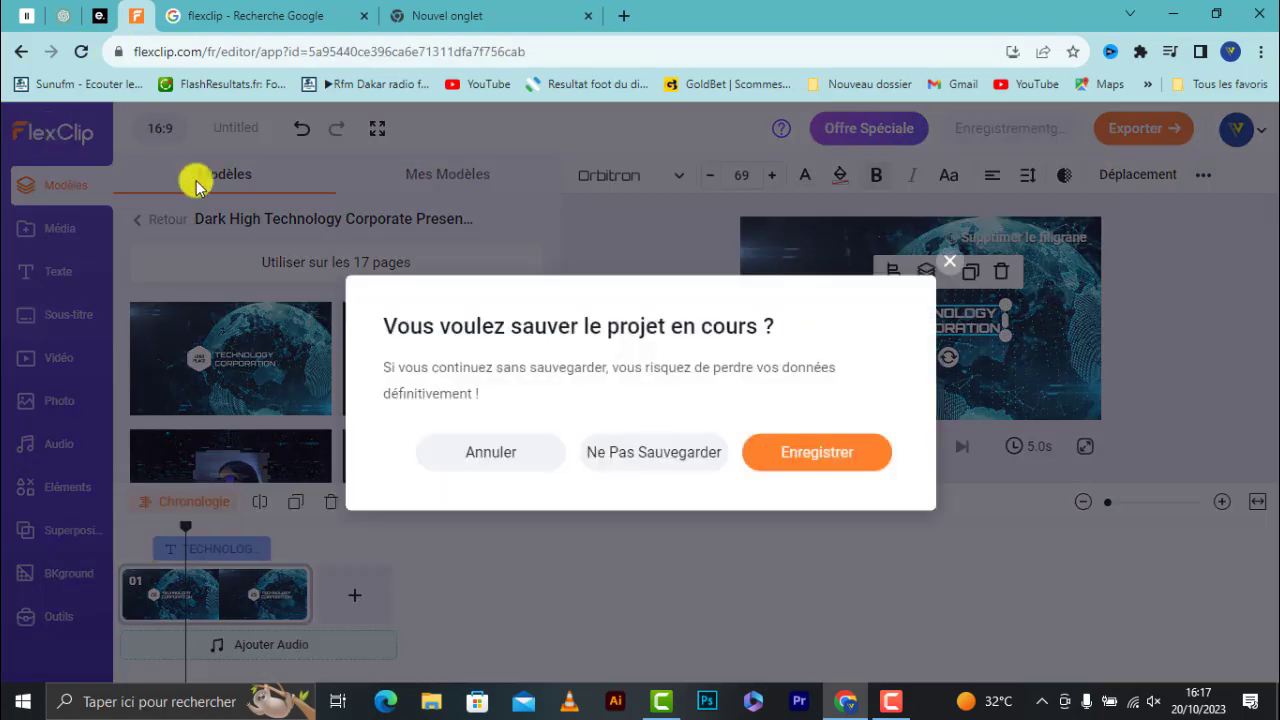
{"action": "left_click", "coordinate": [631, 458]}
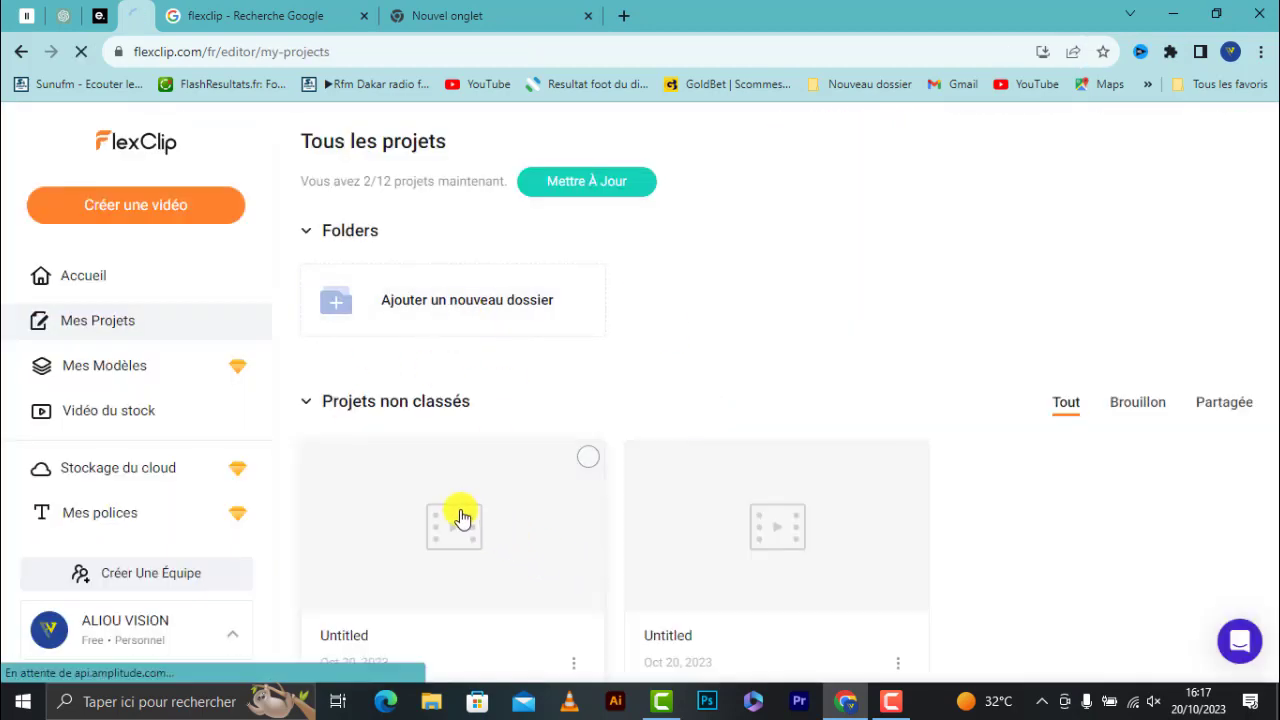
{"action": "left_click", "coordinate": [461, 518]}
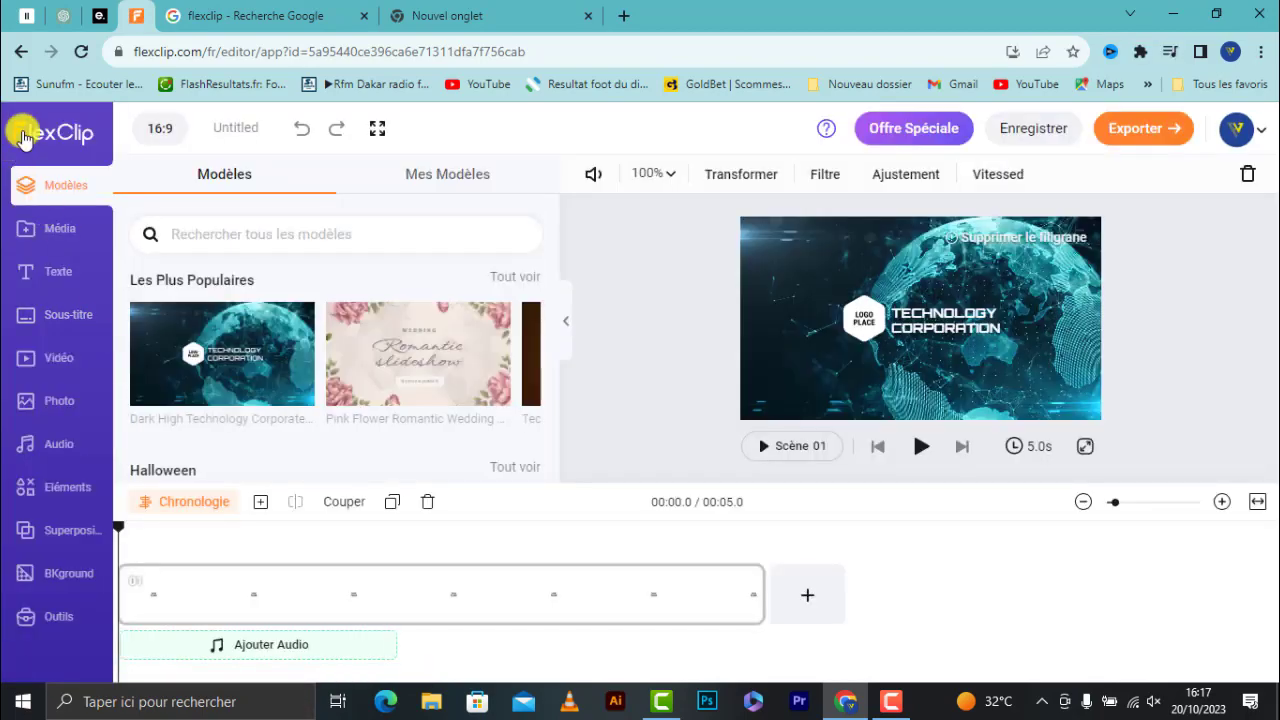
{"action": "left_click", "coordinate": [62, 136]}
{"action": "left_click", "coordinate": [651, 462]}
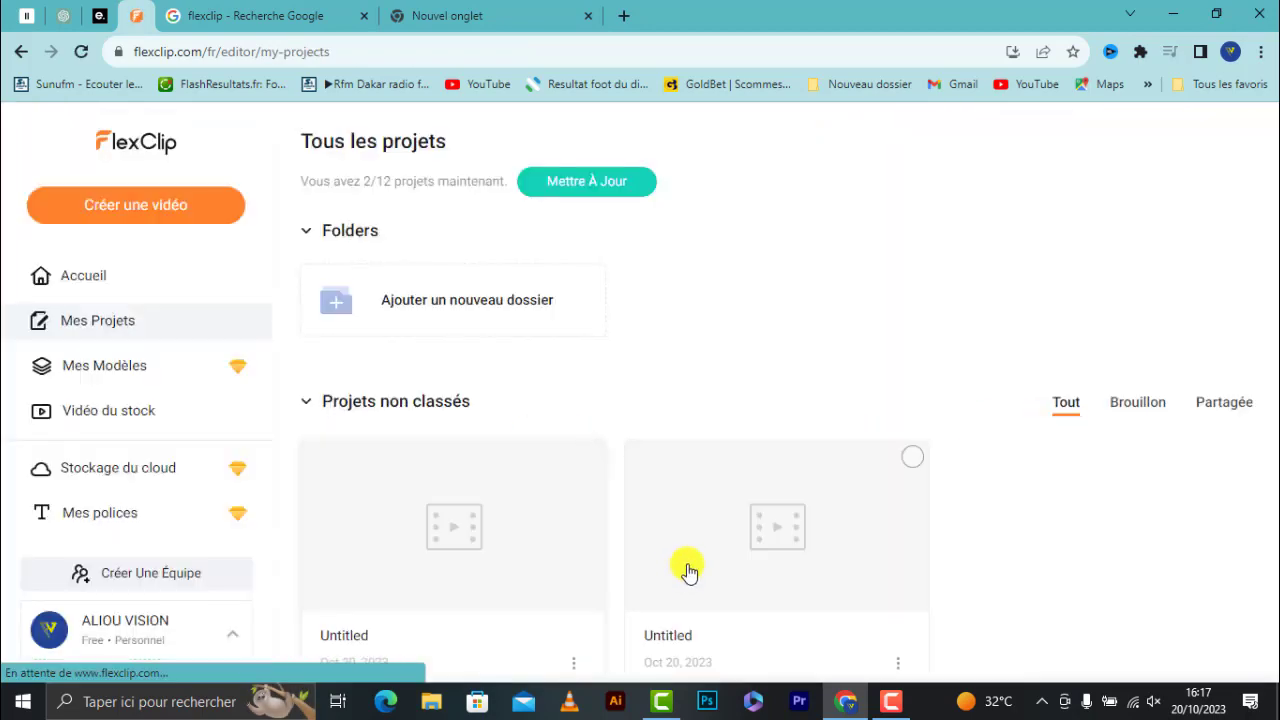
{"action": "left_click", "coordinate": [735, 547]}
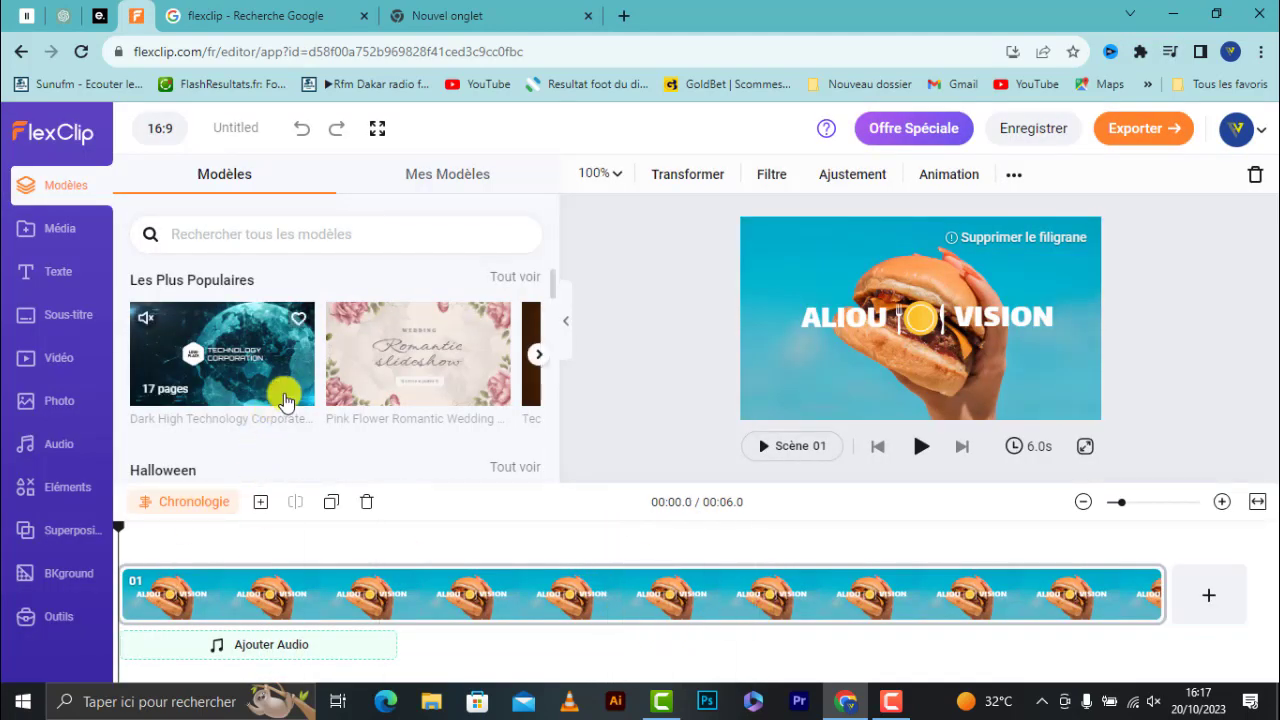
Search templates for 'food' and add Food Slideshow's Fresh Burger page as 6-second Scene 02
{"action": "scroll", "coordinate": [285, 400], "scroll_direction": "down", "scroll_amount": 1}
{"action": "left_click", "coordinate": [223, 237]}
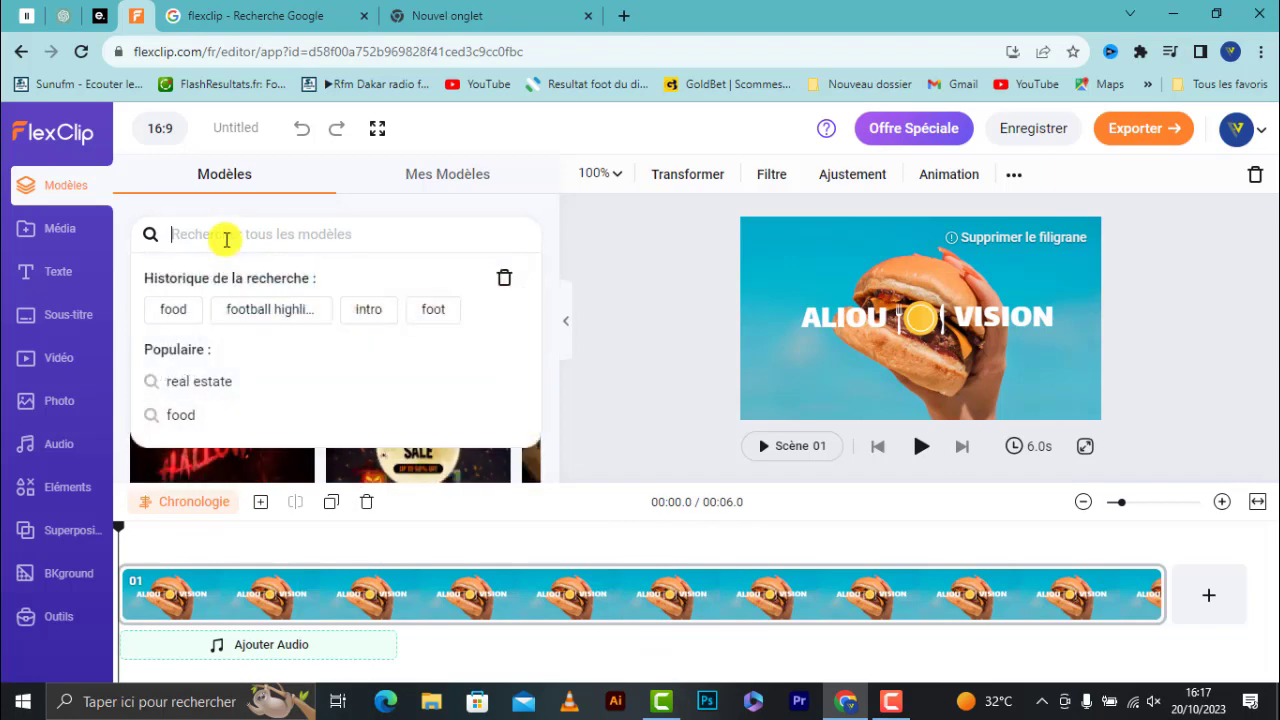
{"action": "left_click", "coordinate": [176, 309]}
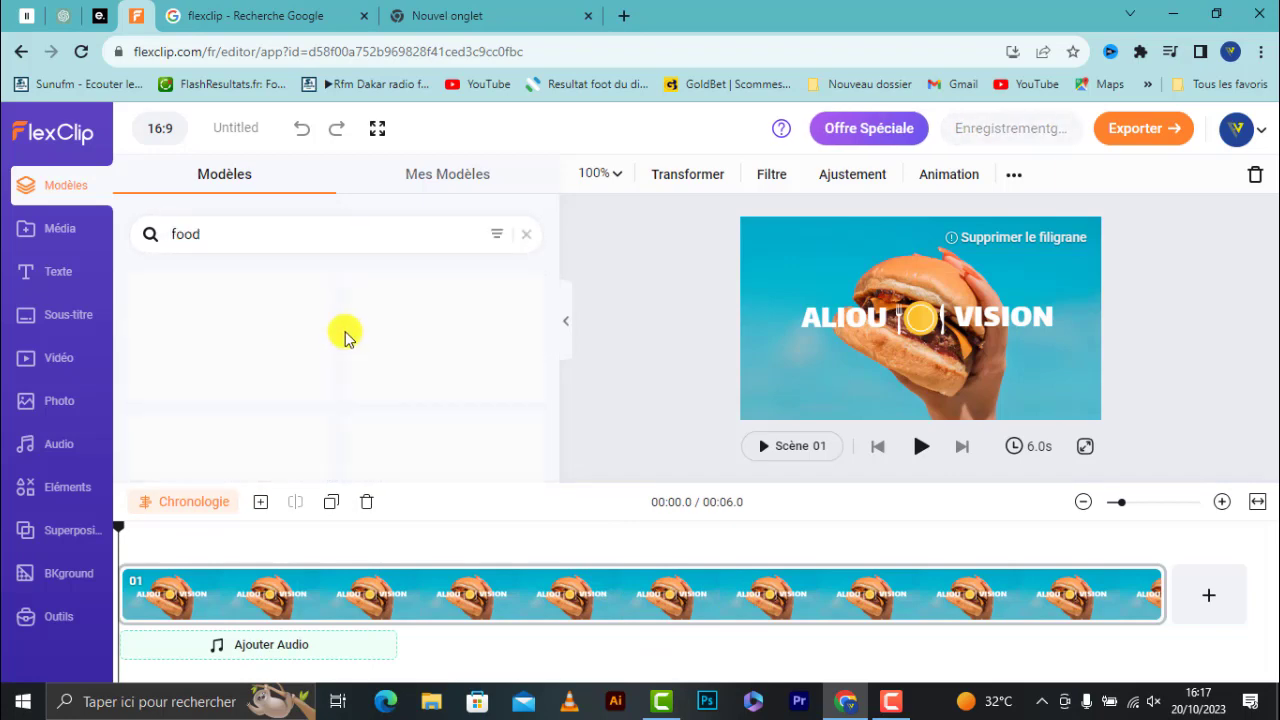
{"action": "scroll", "coordinate": [298, 378], "scroll_direction": "down", "scroll_amount": 3}
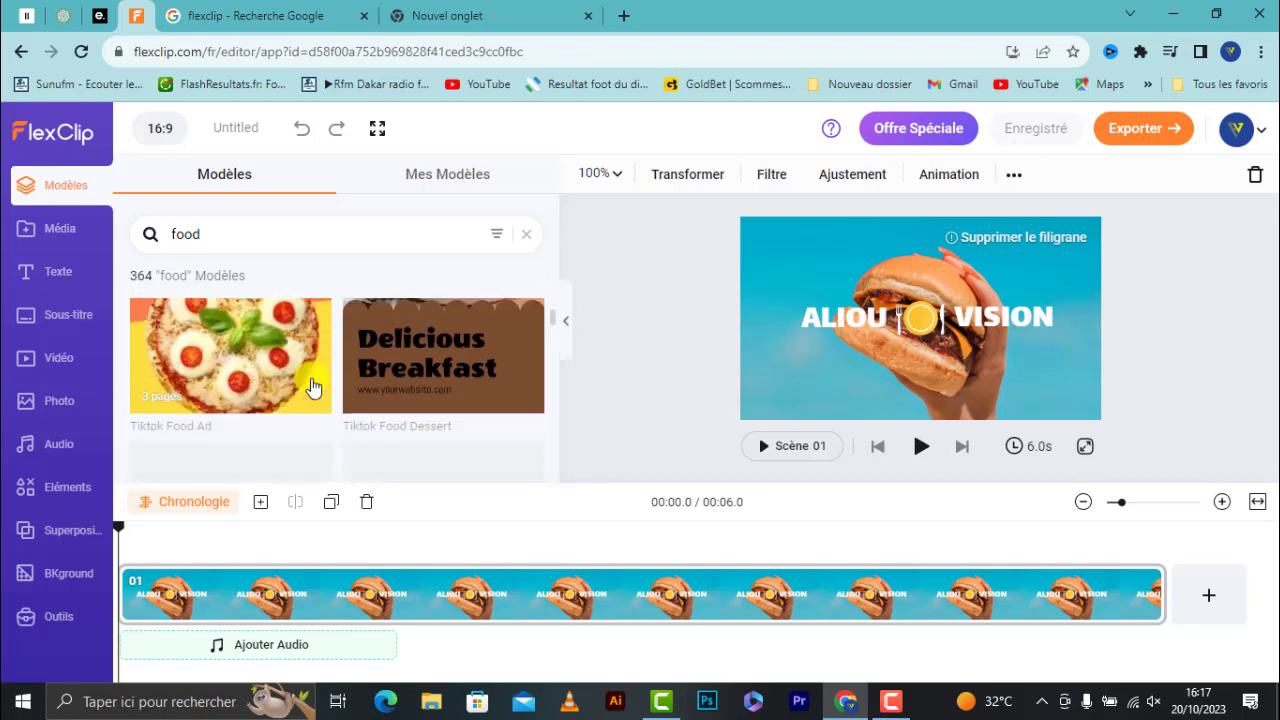
{"action": "left_click", "coordinate": [262, 318]}
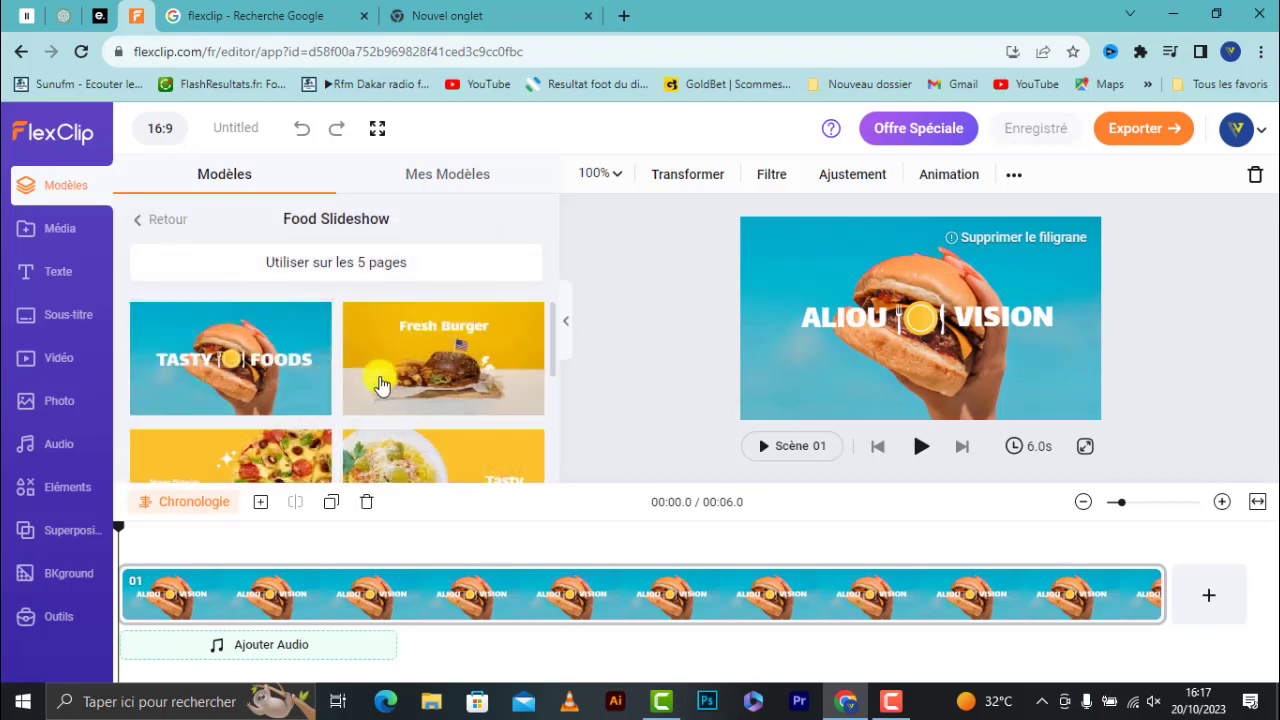
{"action": "left_click", "coordinate": [527, 399]}
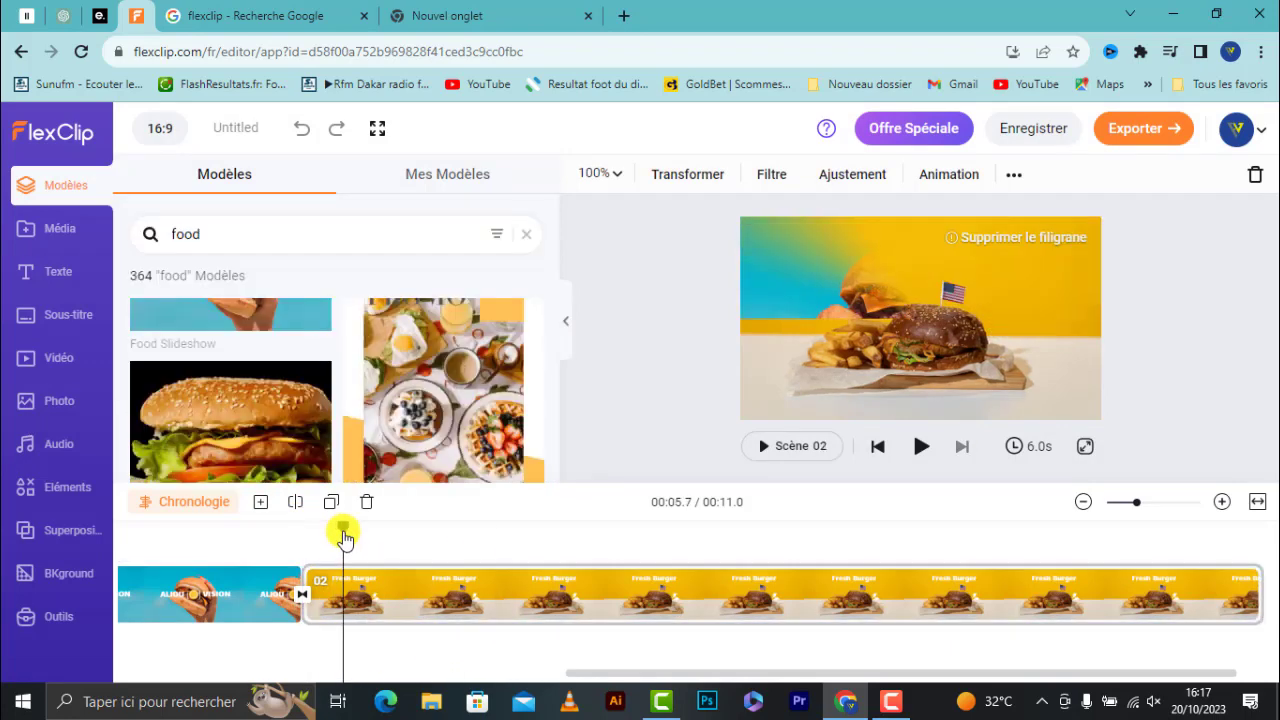
Bring the Fresh Burger title into the preview and select its text lines for editing
{"action": "left_click_drag", "start_coordinate": [392, 545], "coordinate": [496, 545]}
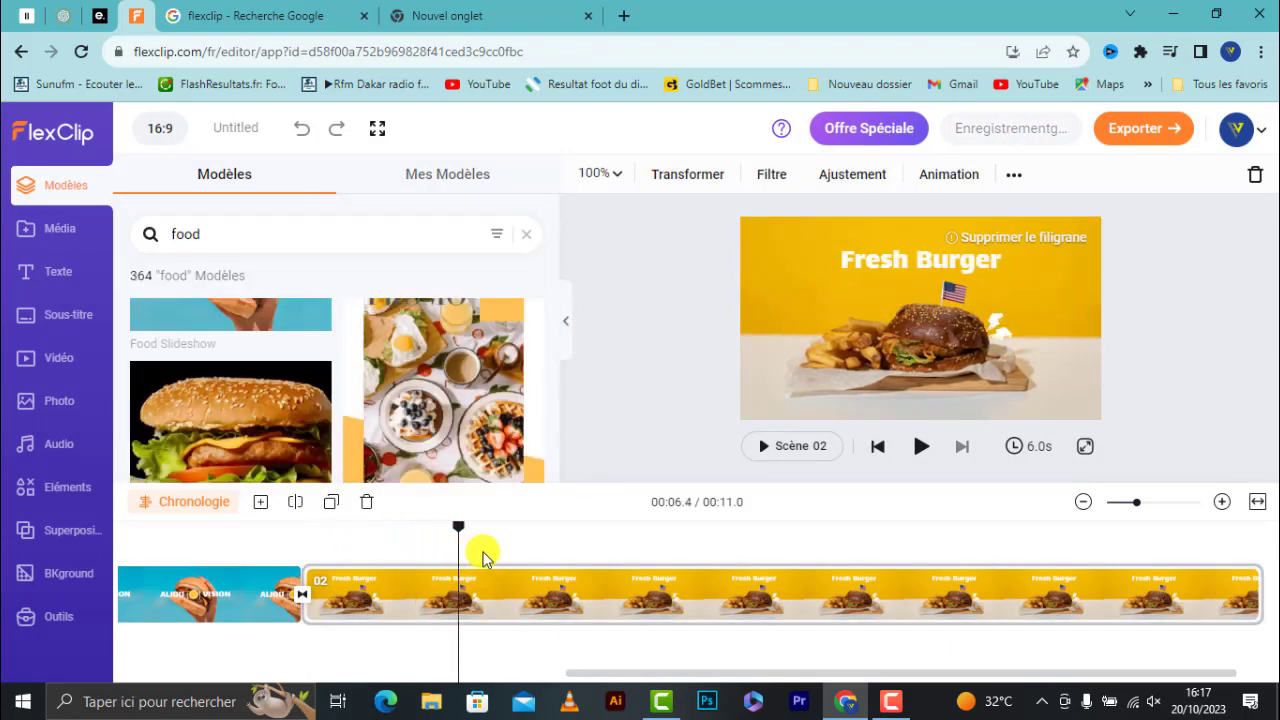
{"action": "left_click", "coordinate": [902, 280]}
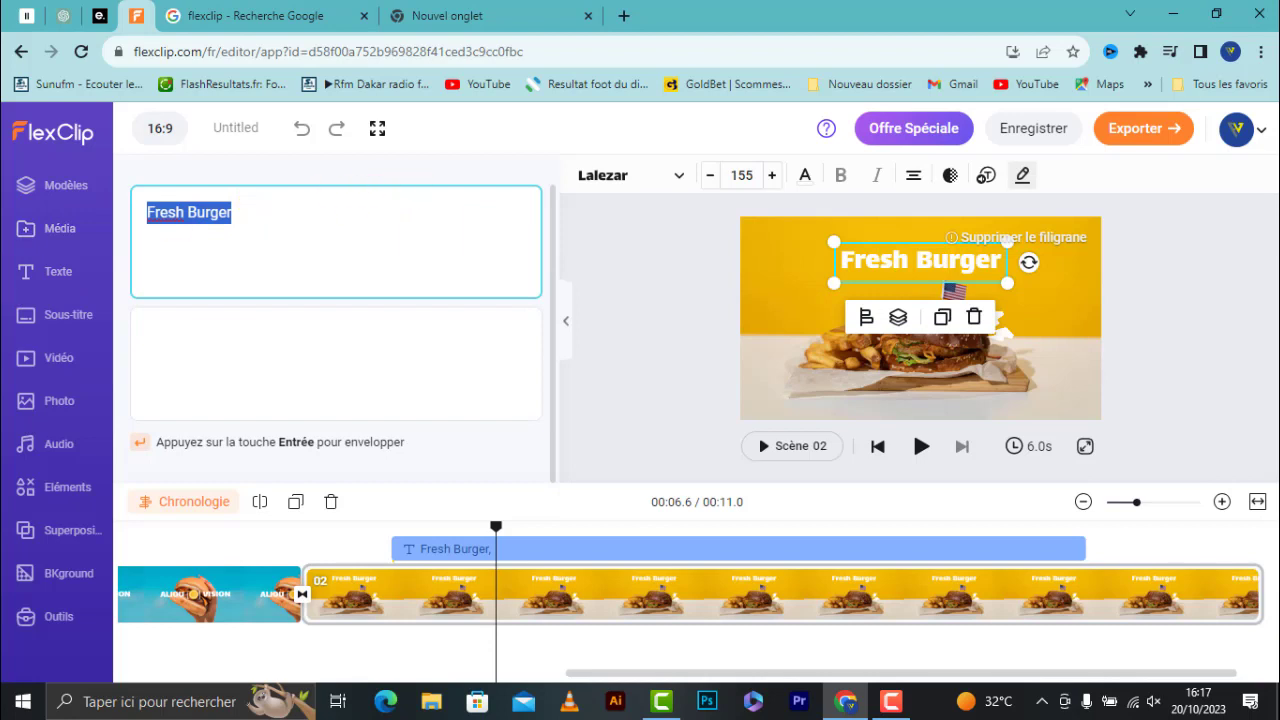
{"action": "left_click", "coordinate": [310, 370]}
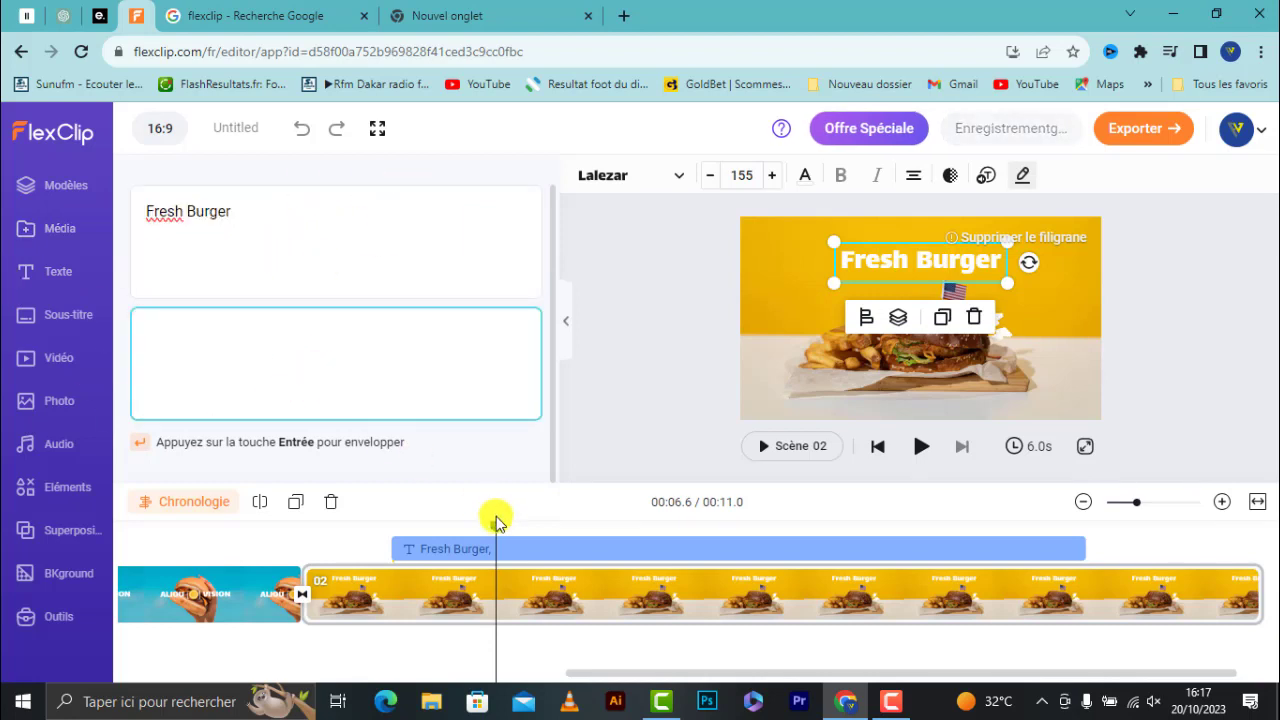
{"action": "left_click_drag", "start_coordinate": [1217, 526], "coordinate": [1262, 530]}
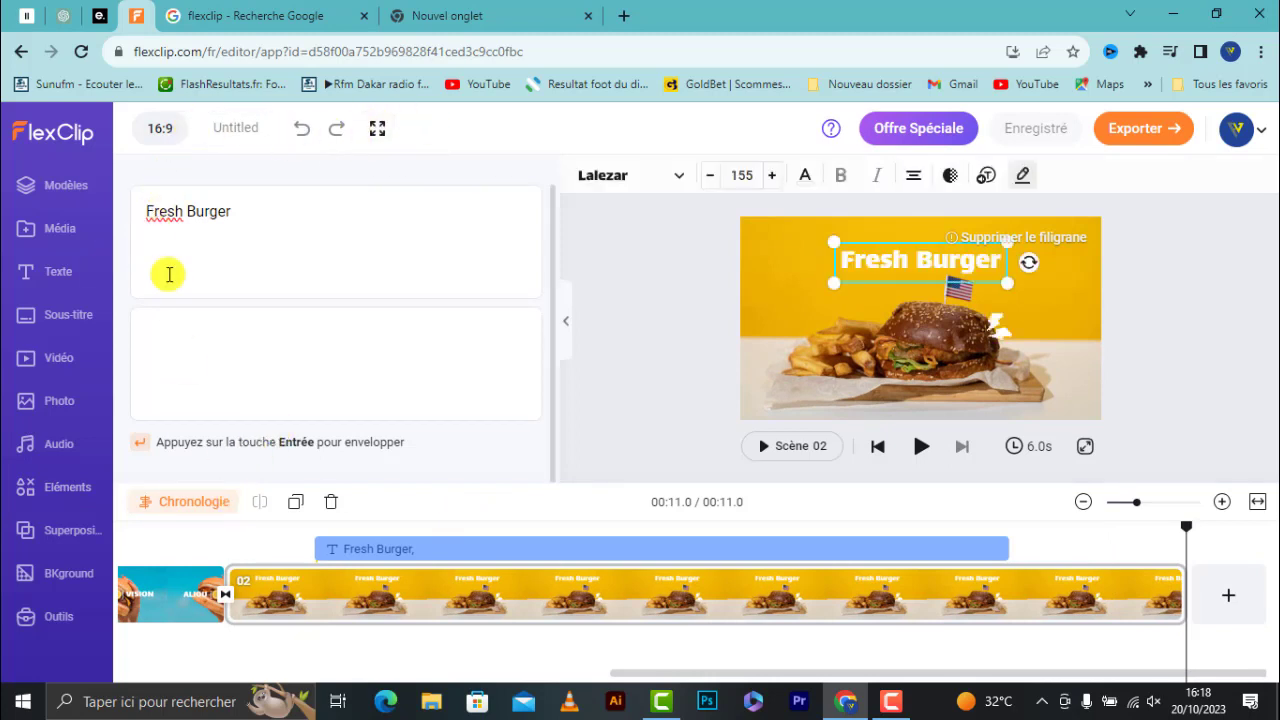
Show the editor full screen and return to the opening scene 01 in the timeline
{"action": "left_click", "coordinate": [375, 128]}
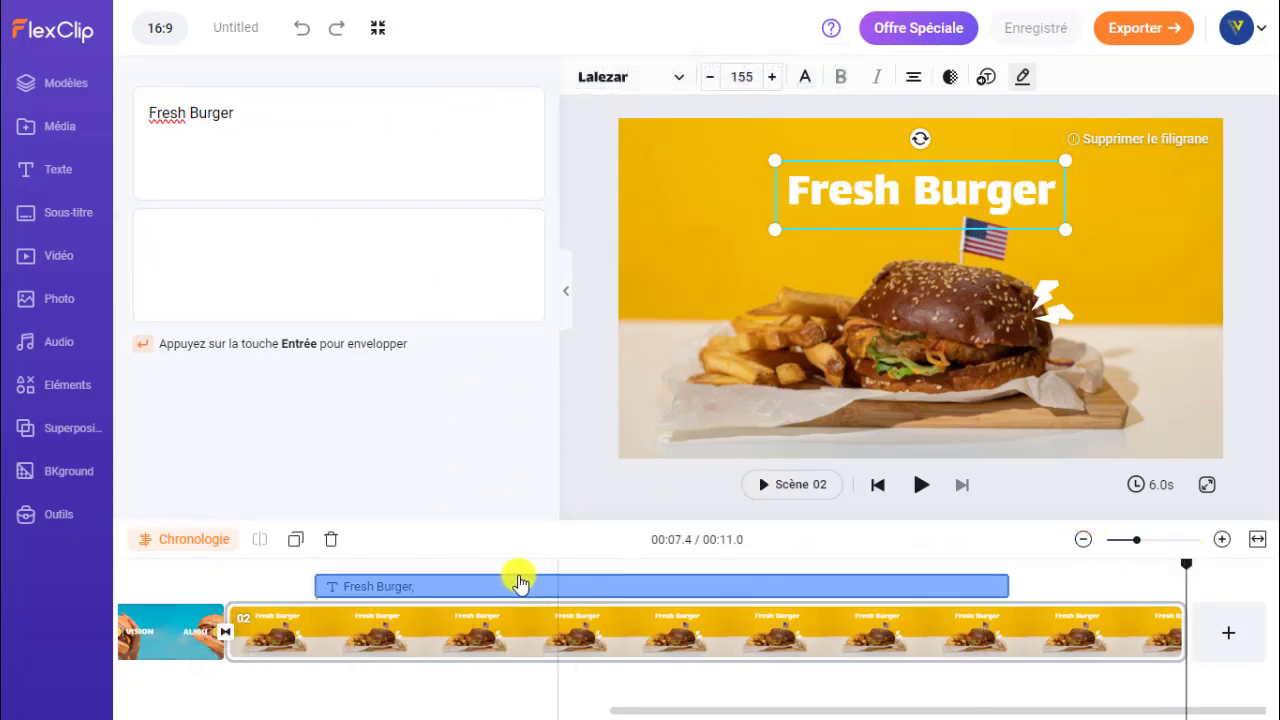
{"action": "left_click", "coordinate": [137, 558]}
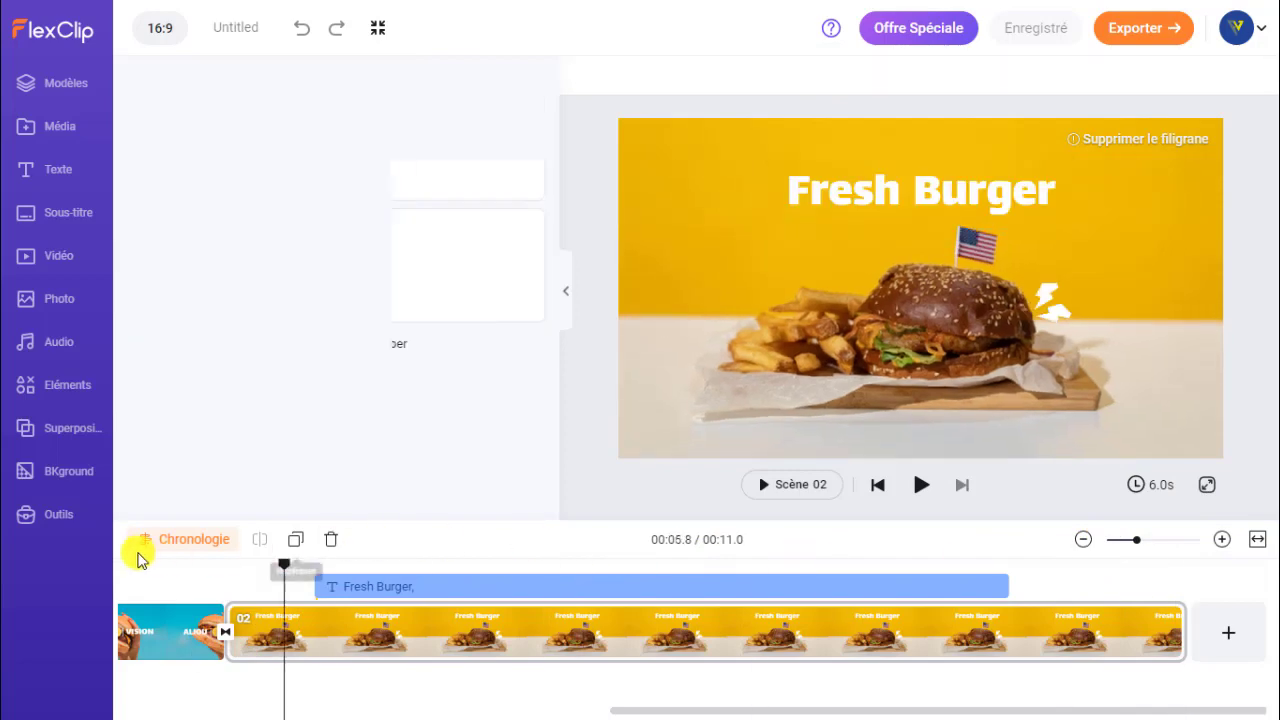
{"action": "left_click", "coordinate": [392, 596]}
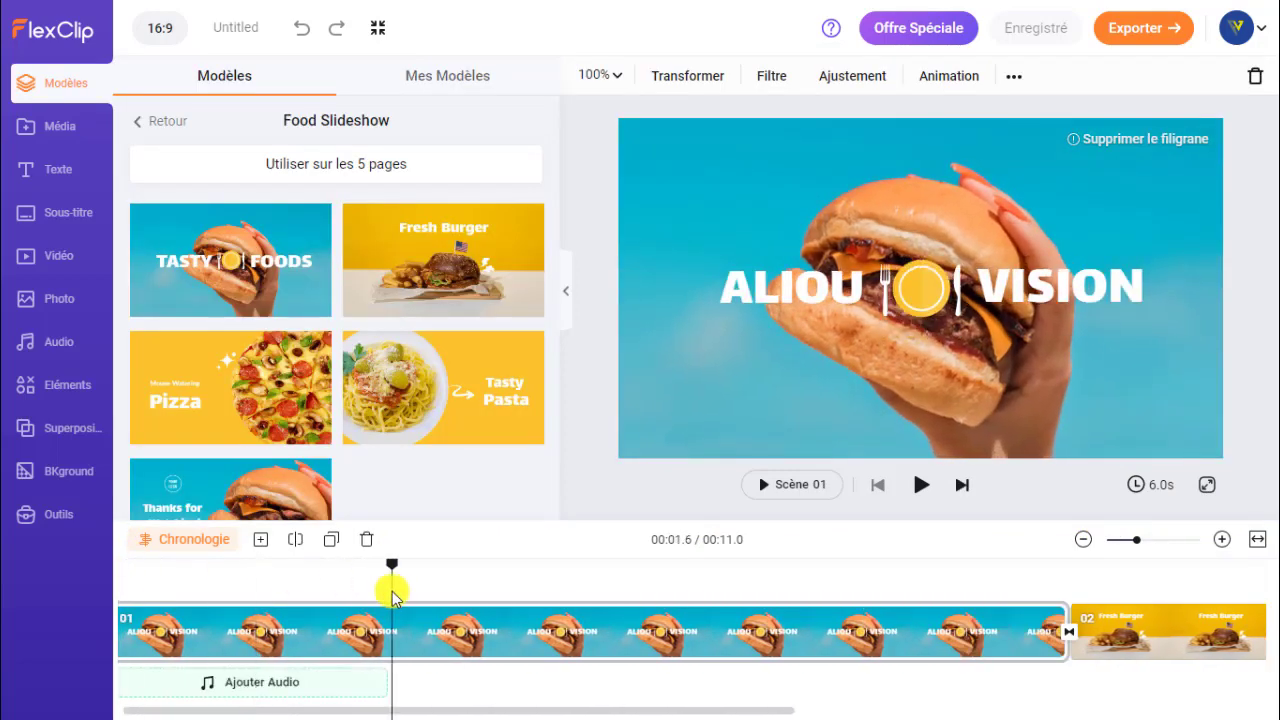
Add the Tasty Pasta scene and the Thanks for Watching closing scene from the Food Slideshow template
{"action": "left_click", "coordinate": [528, 436]}
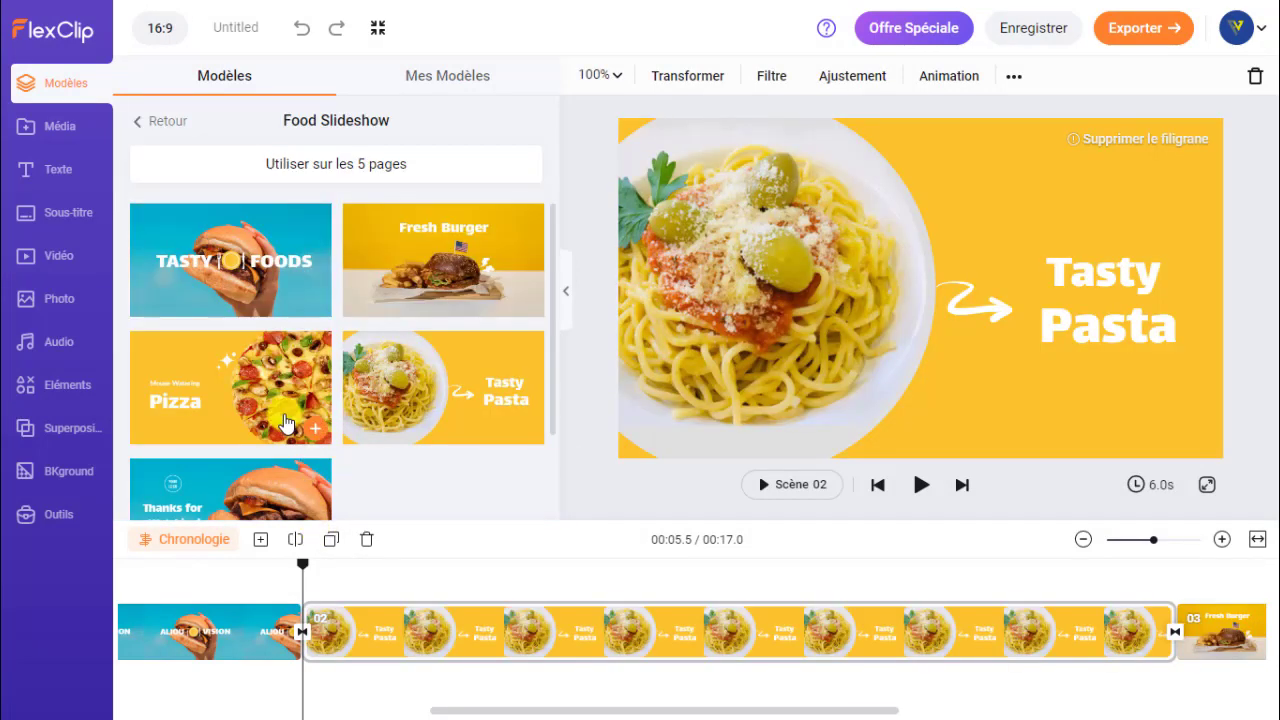
{"action": "scroll", "coordinate": [320, 445], "scroll_direction": "down", "scroll_amount": 2}
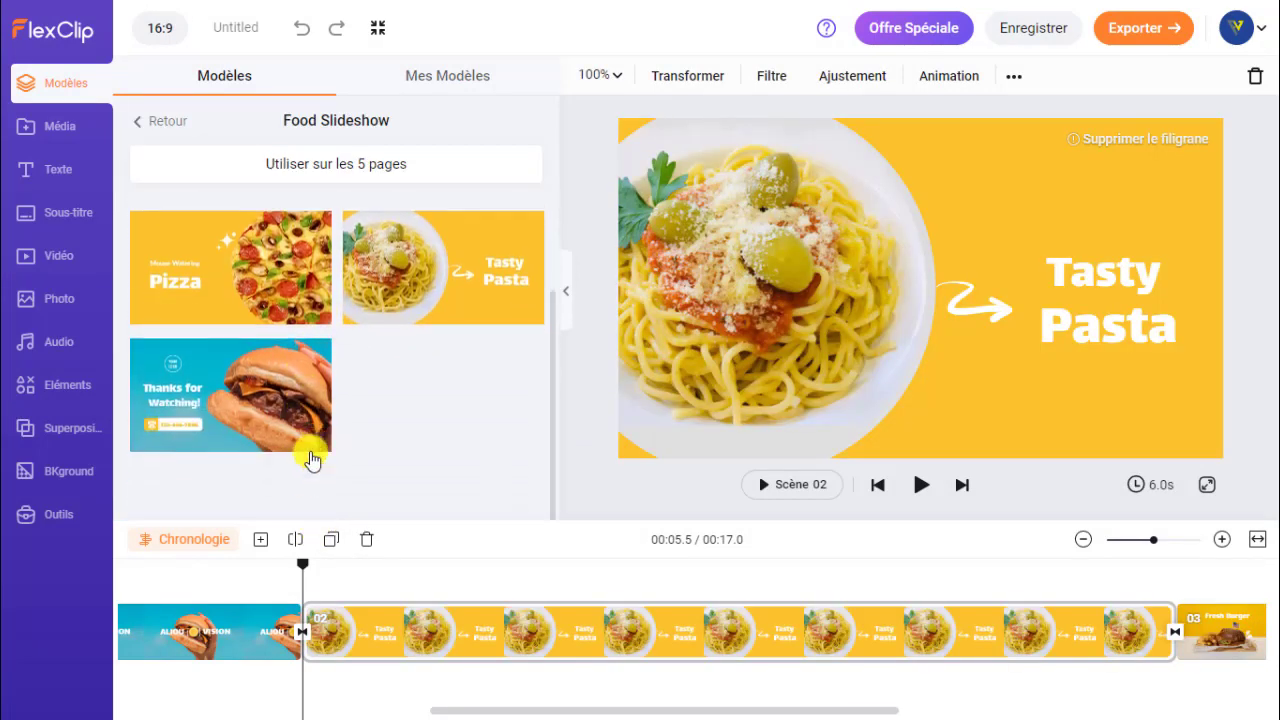
{"action": "left_click", "coordinate": [320, 443]}
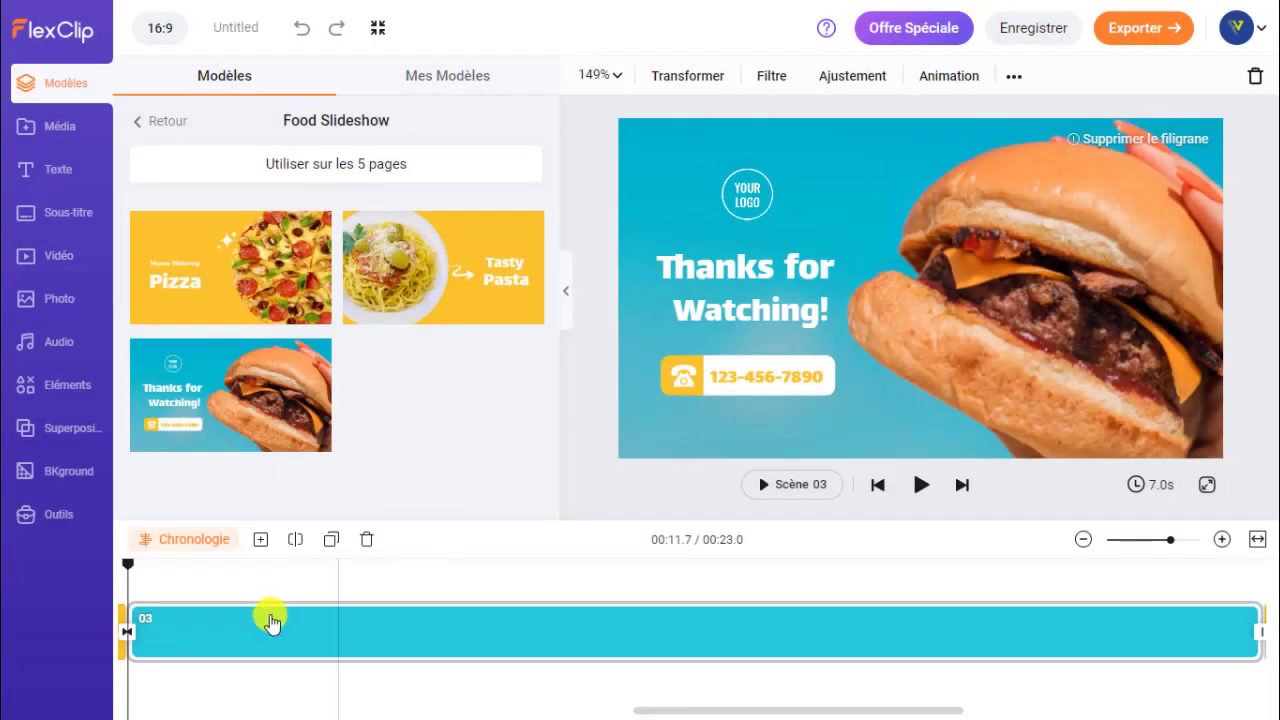
{"action": "left_click_drag", "start_coordinate": [128, 567], "coordinate": [14, 563]}
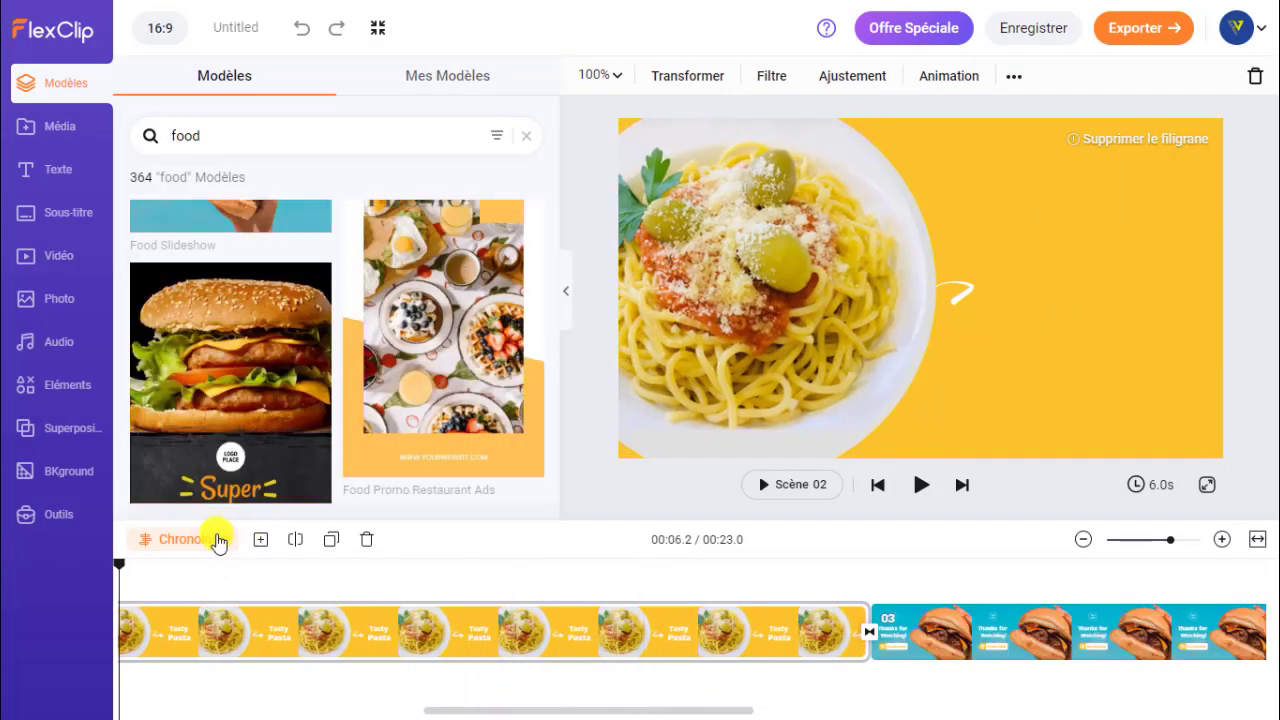
{"action": "left_click", "coordinate": [920, 486]}
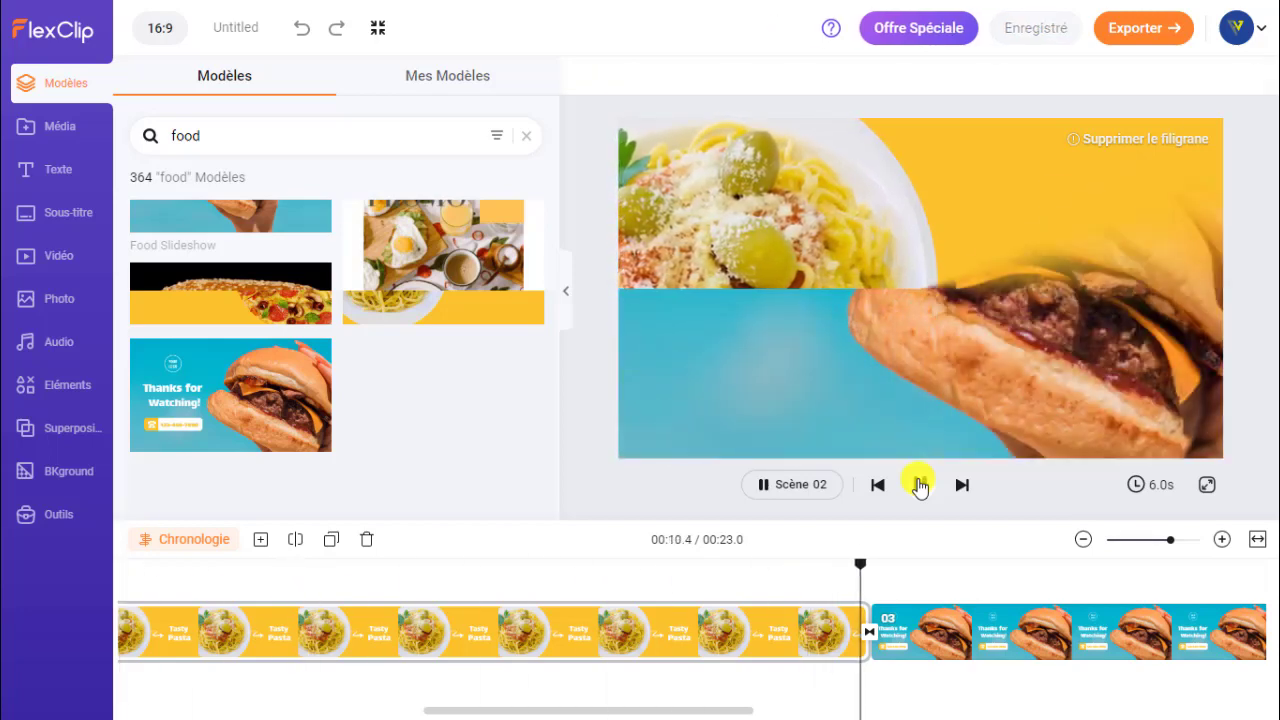
{"action": "left_click", "coordinate": [920, 484]}
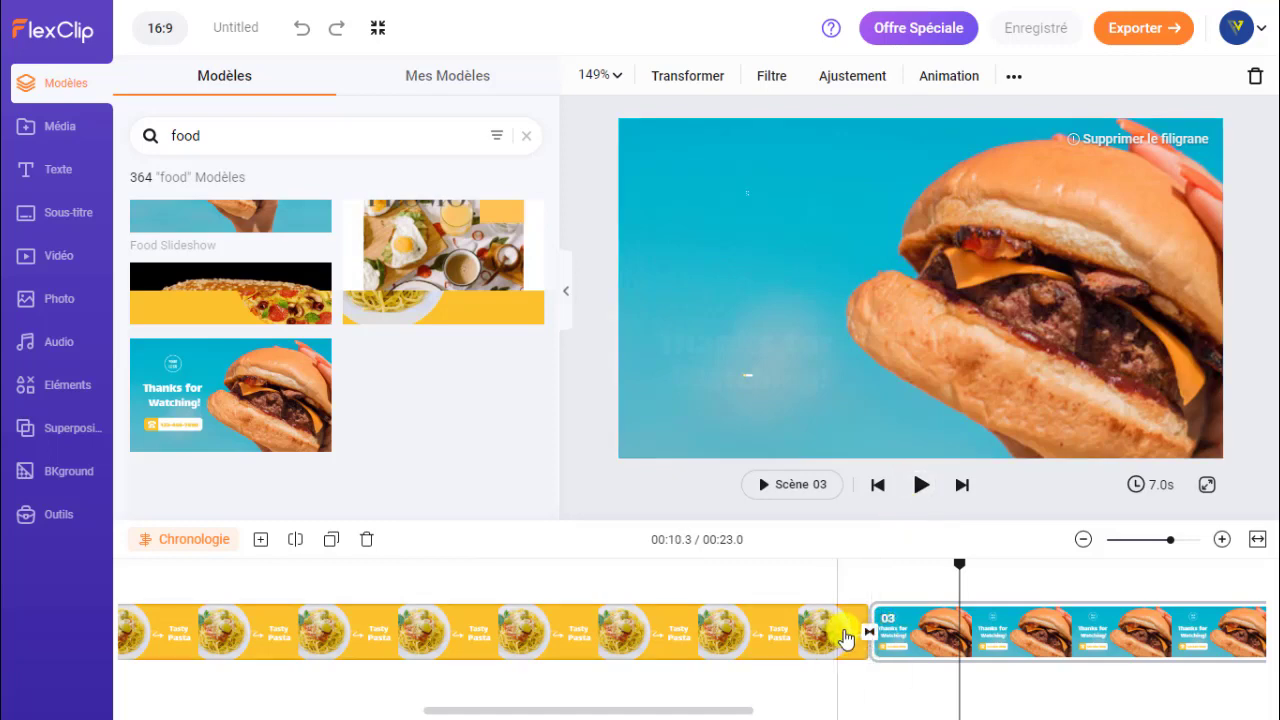
{"action": "left_click", "coordinate": [962, 575]}
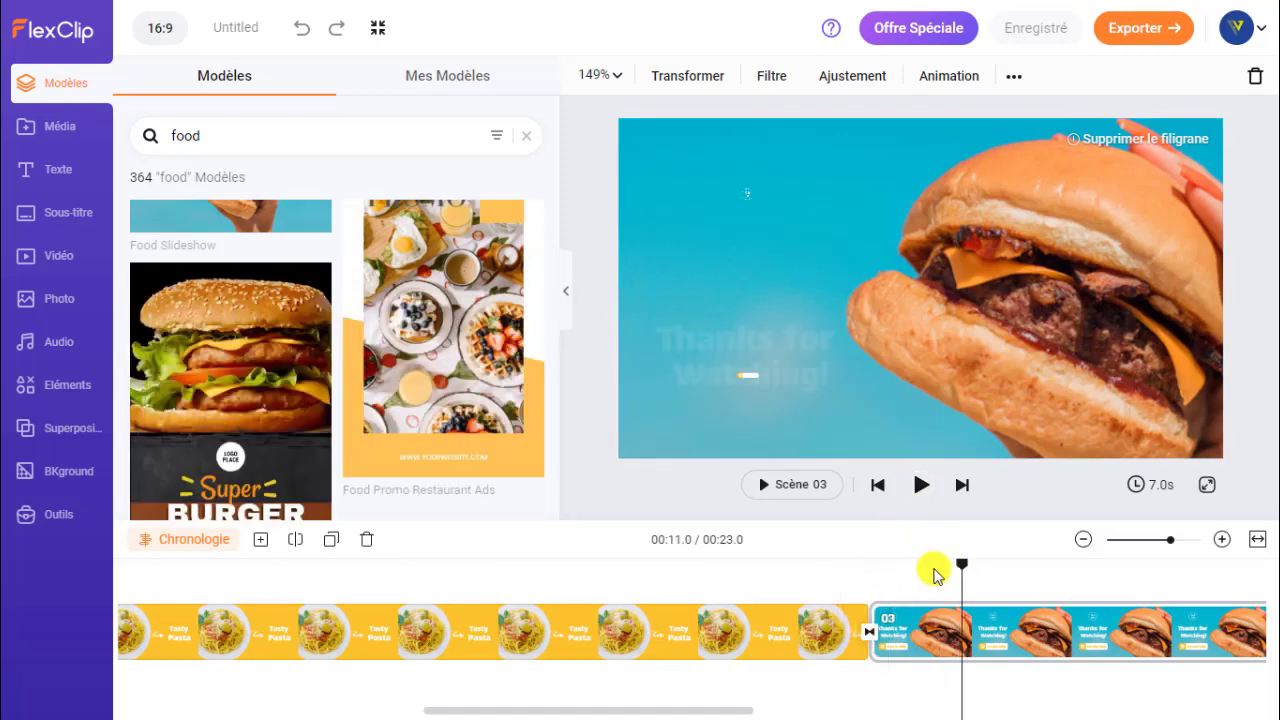
{"action": "left_click_drag", "start_coordinate": [960, 568], "coordinate": [815, 586]}
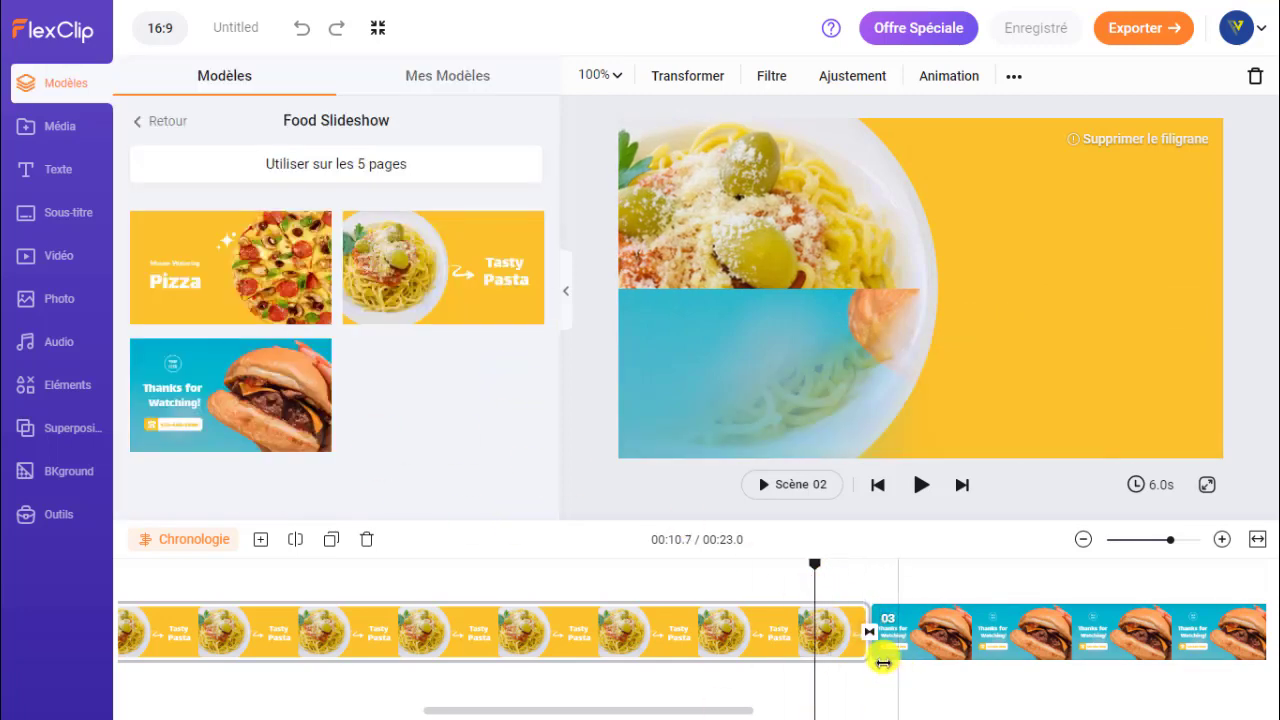
Apply the Tranche De Fenêtre transition between the pasta and closing scenes
{"action": "left_click", "coordinate": [871, 634]}
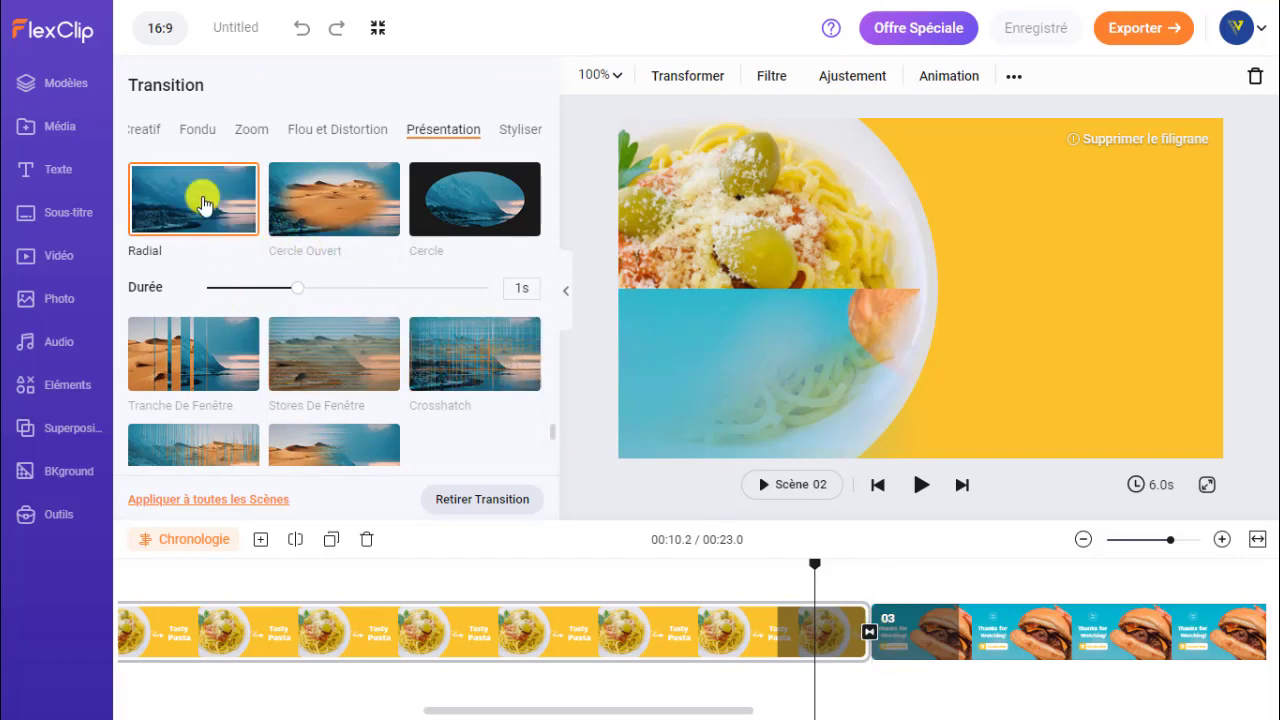
{"action": "left_click", "coordinate": [322, 207]}
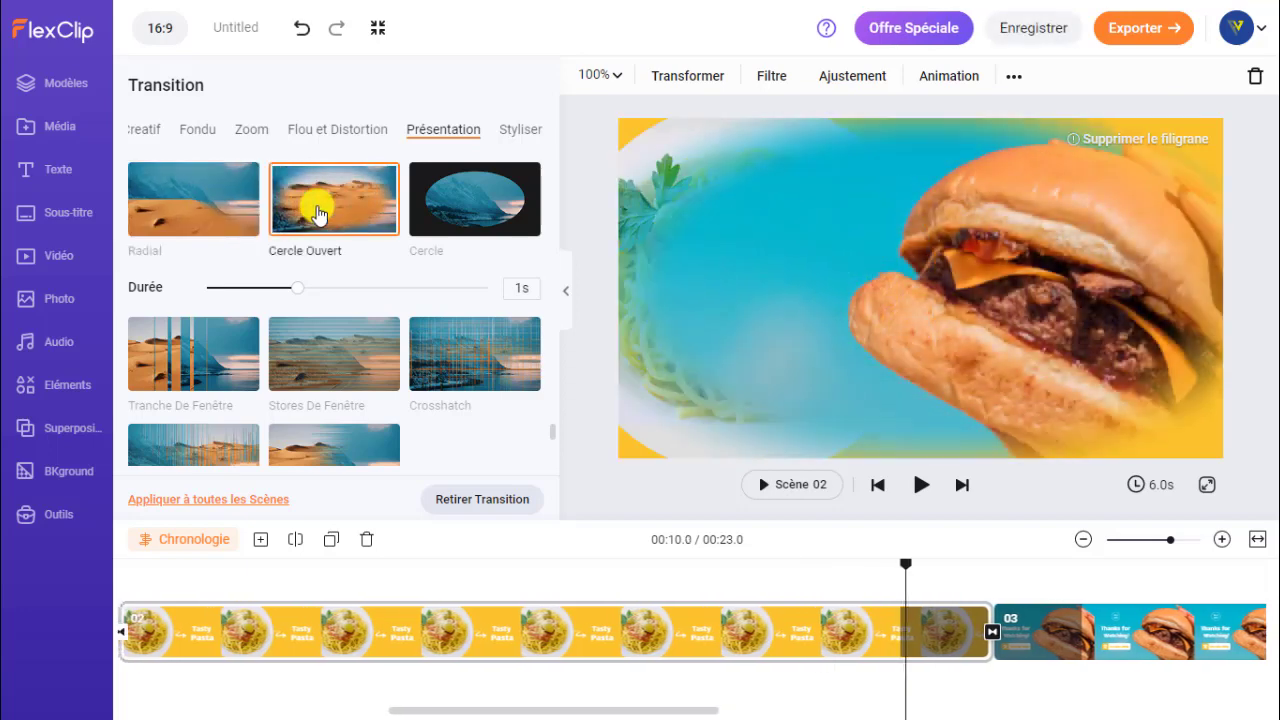
{"action": "left_click", "coordinate": [475, 215]}
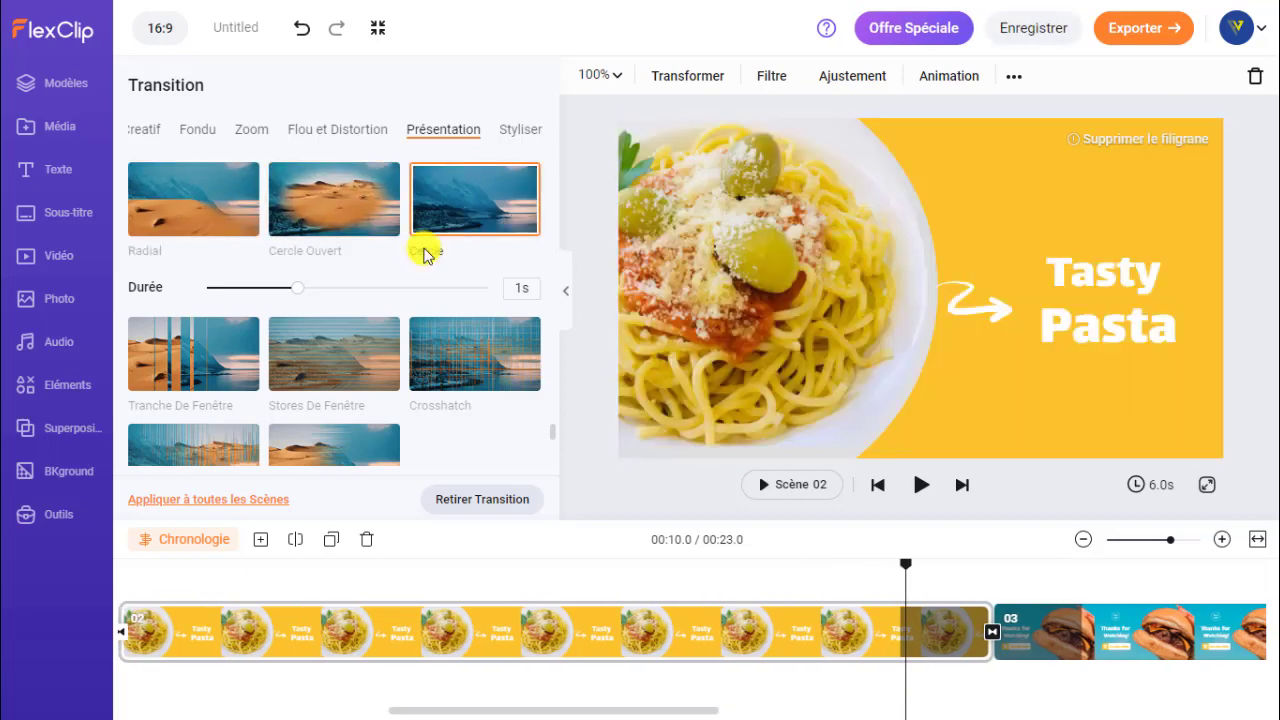
{"action": "left_click", "coordinate": [225, 383]}
{"action": "scroll", "coordinate": [200, 350], "scroll_direction": "down", "scroll_amount": 2}
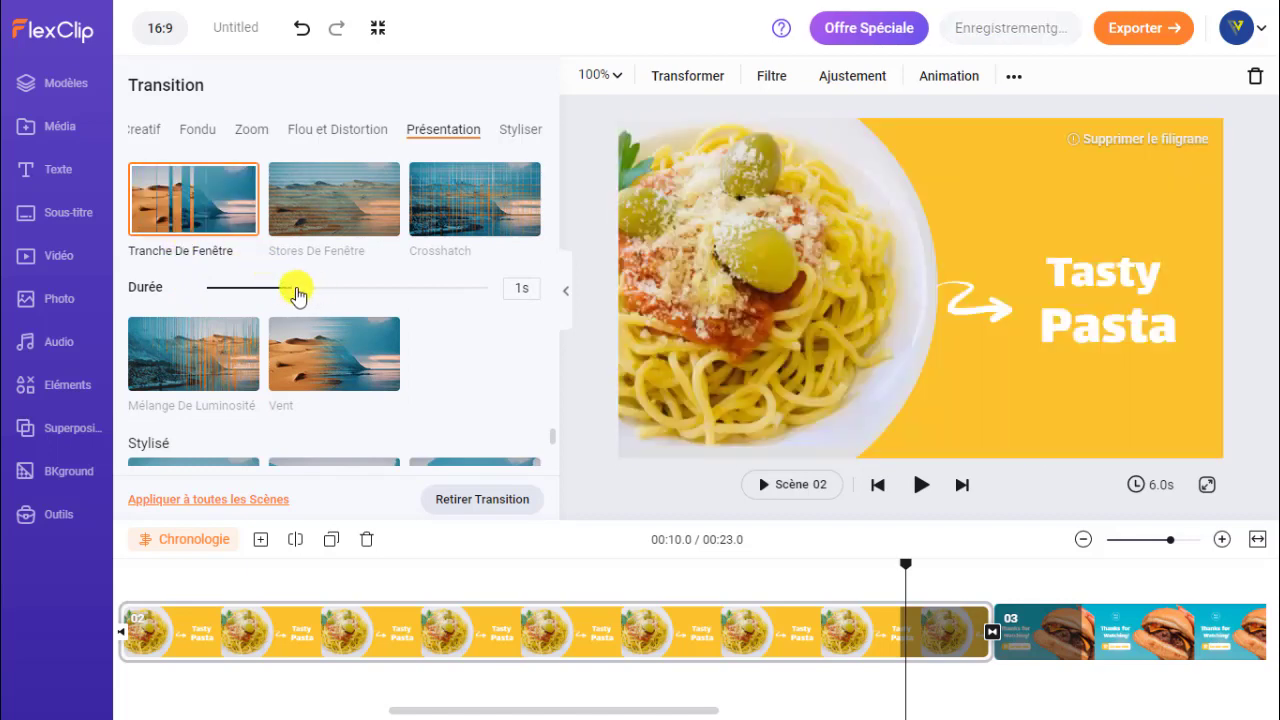
Set the transition duration to 0.8 seconds and play the preview
{"action": "left_click_drag", "start_coordinate": [297, 287], "coordinate": [551, 289]}
{"action": "left_click", "coordinate": [558, 289]}
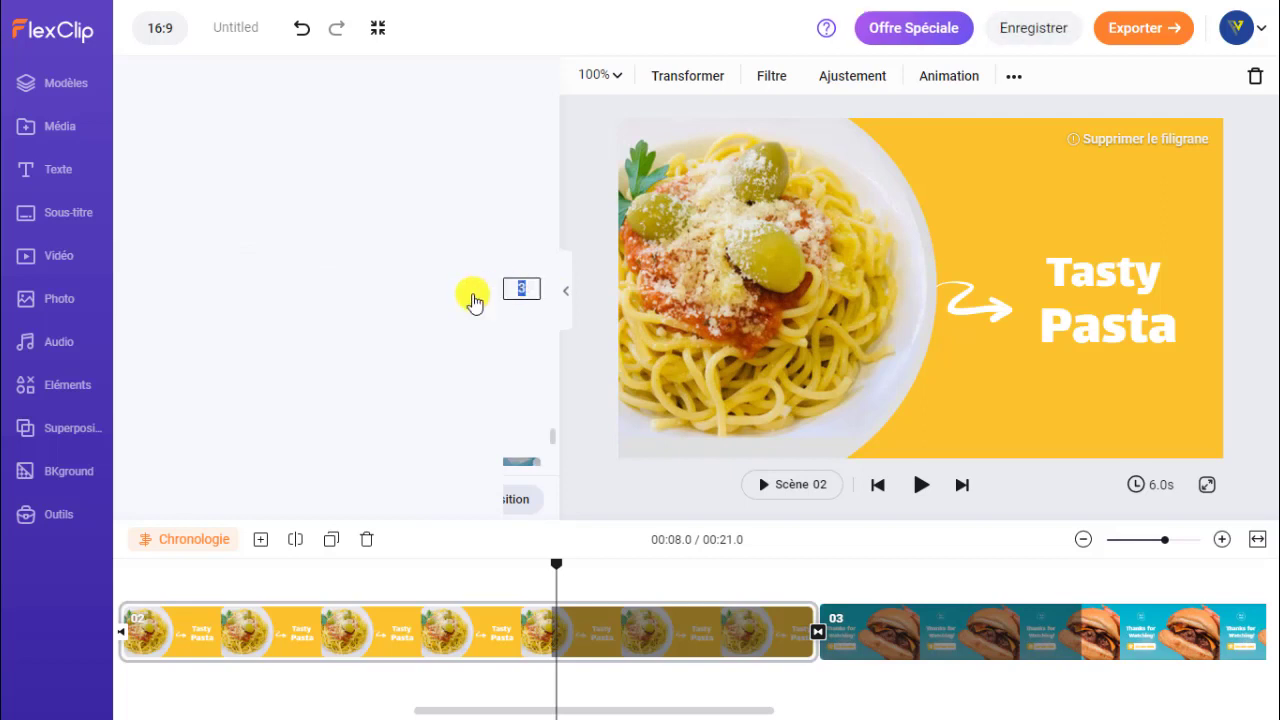
{"action": "left_click", "coordinate": [474, 291]}
{"action": "left_click_drag", "start_coordinate": [459, 301], "coordinate": [328, 302]}
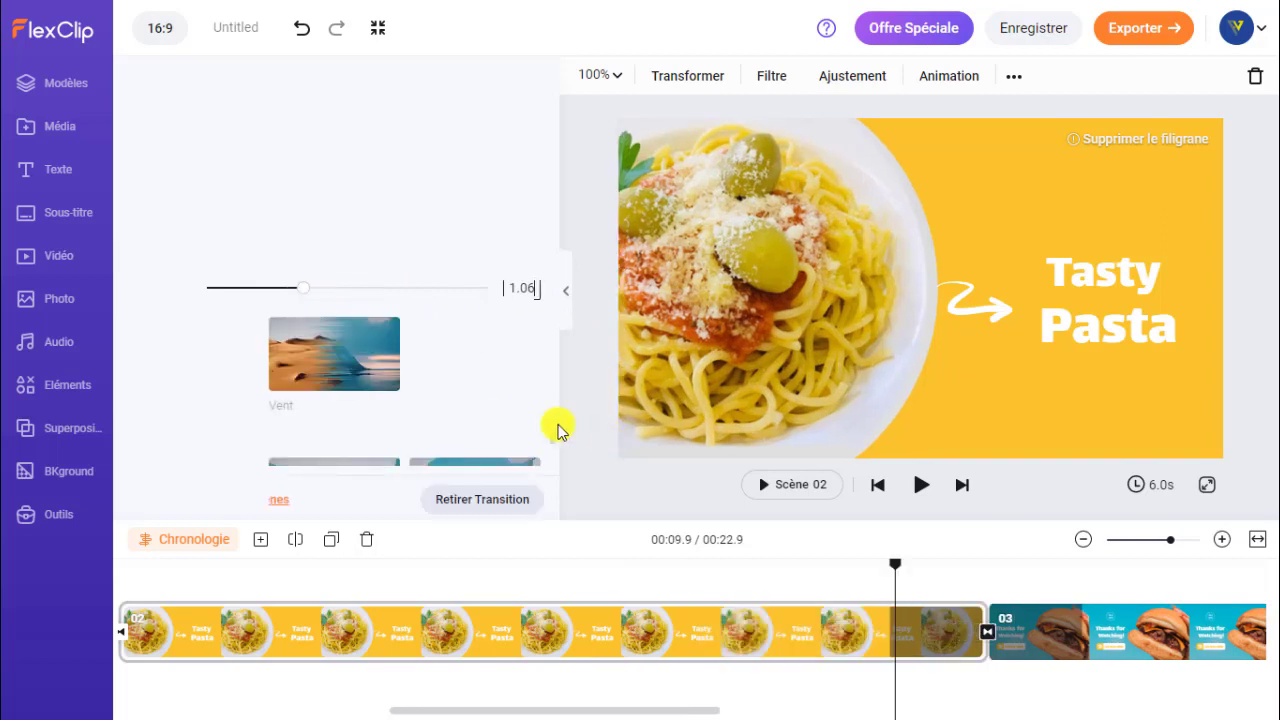
{"action": "left_click_drag", "start_coordinate": [311, 292], "coordinate": [277, 289]}
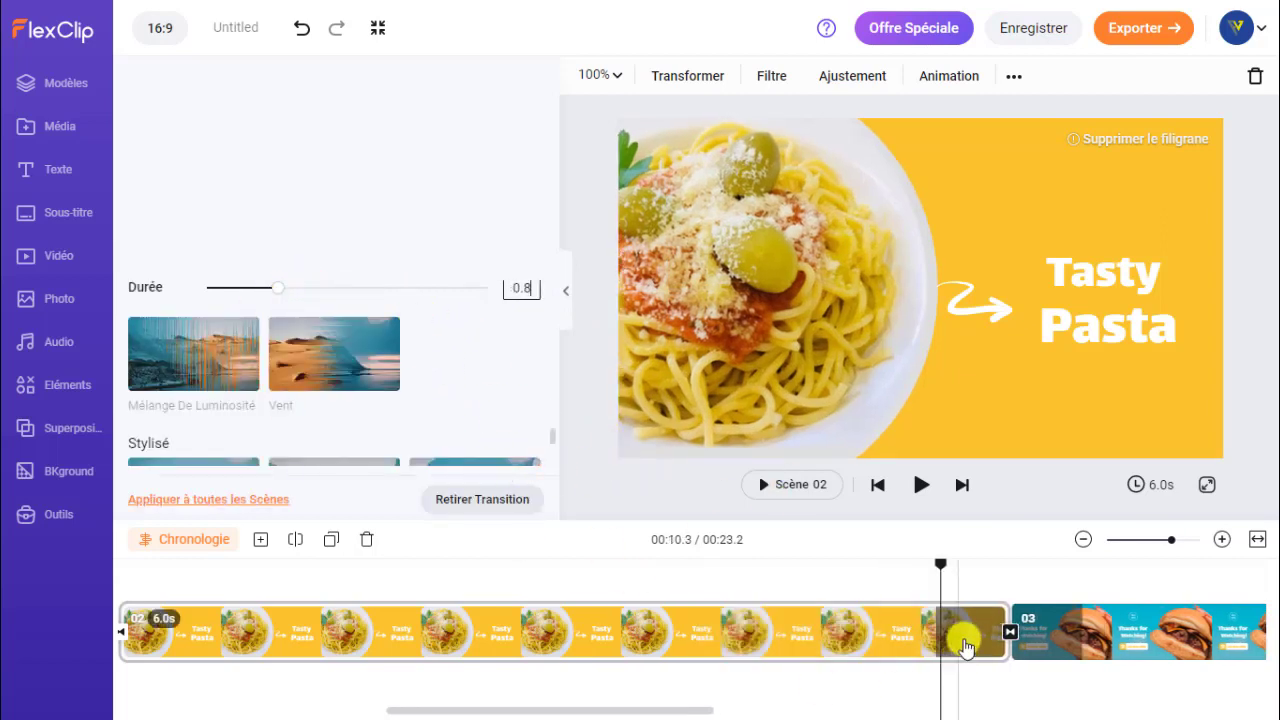
{"action": "left_click", "coordinate": [916, 485]}
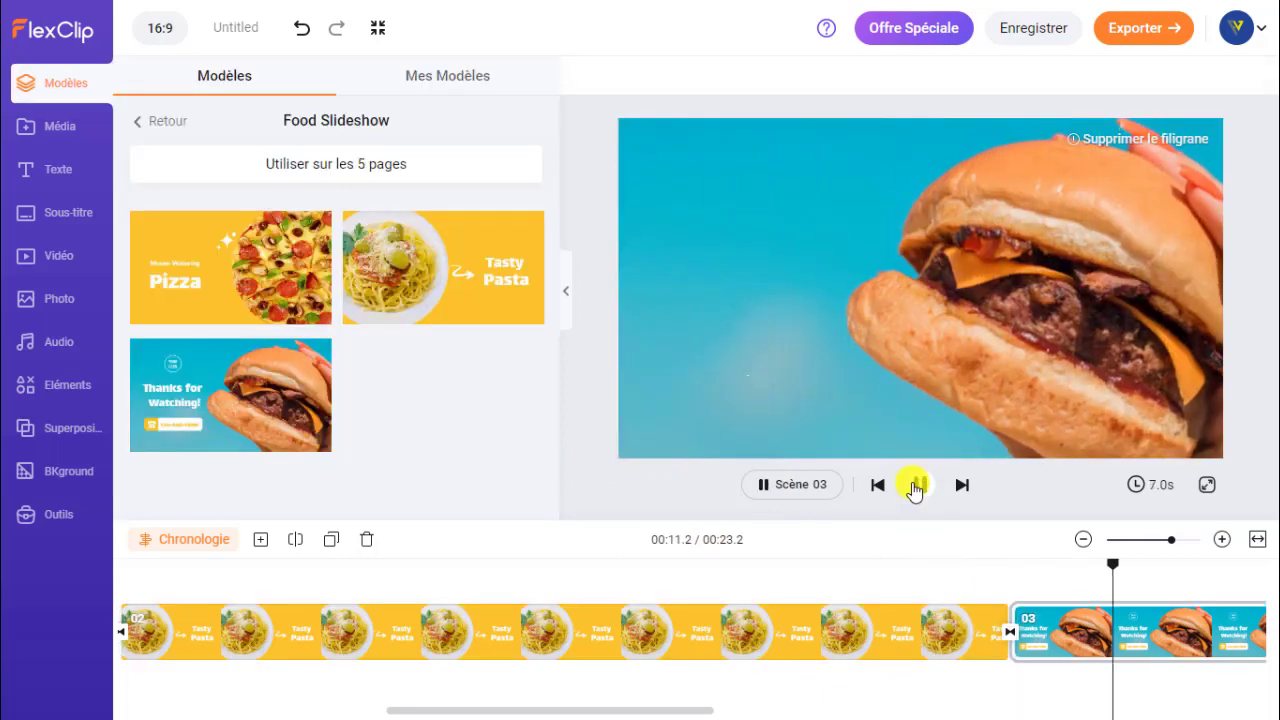
Pause on the closing scene and select its phone number and 'Thanks for / Watching!' text lines
{"action": "left_click", "coordinate": [916, 485]}
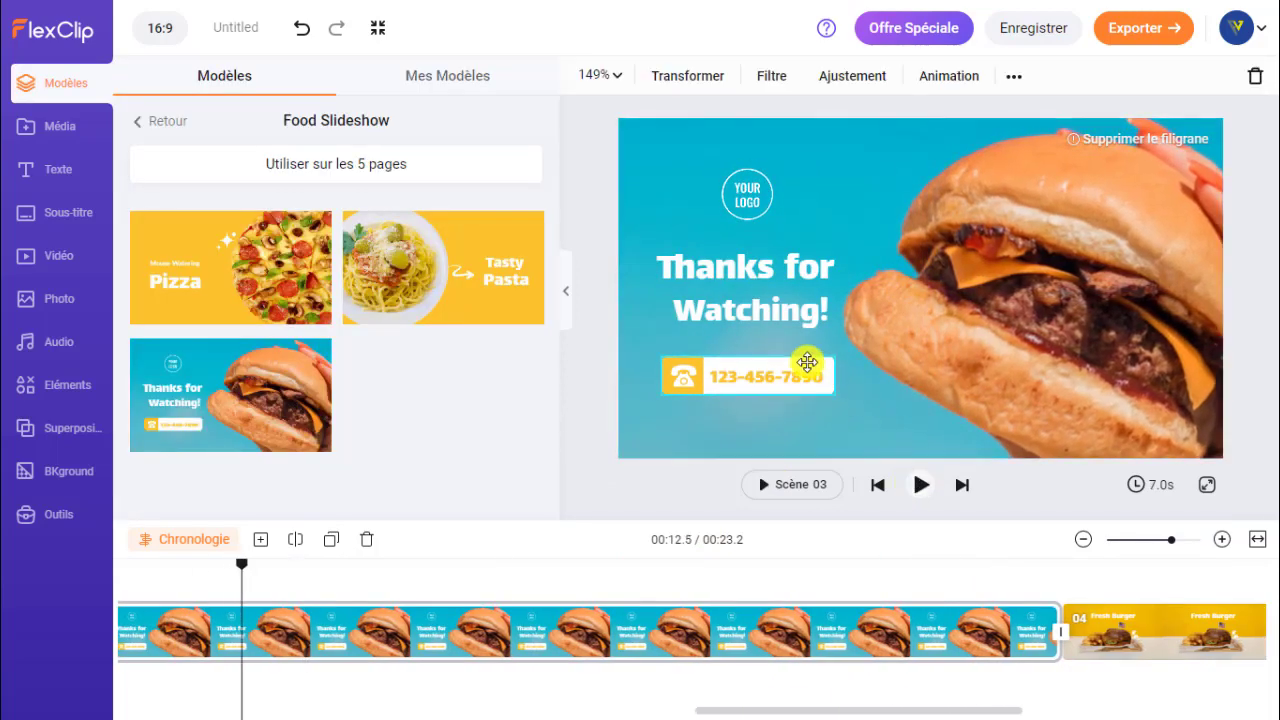
{"action": "left_click", "coordinate": [762, 384]}
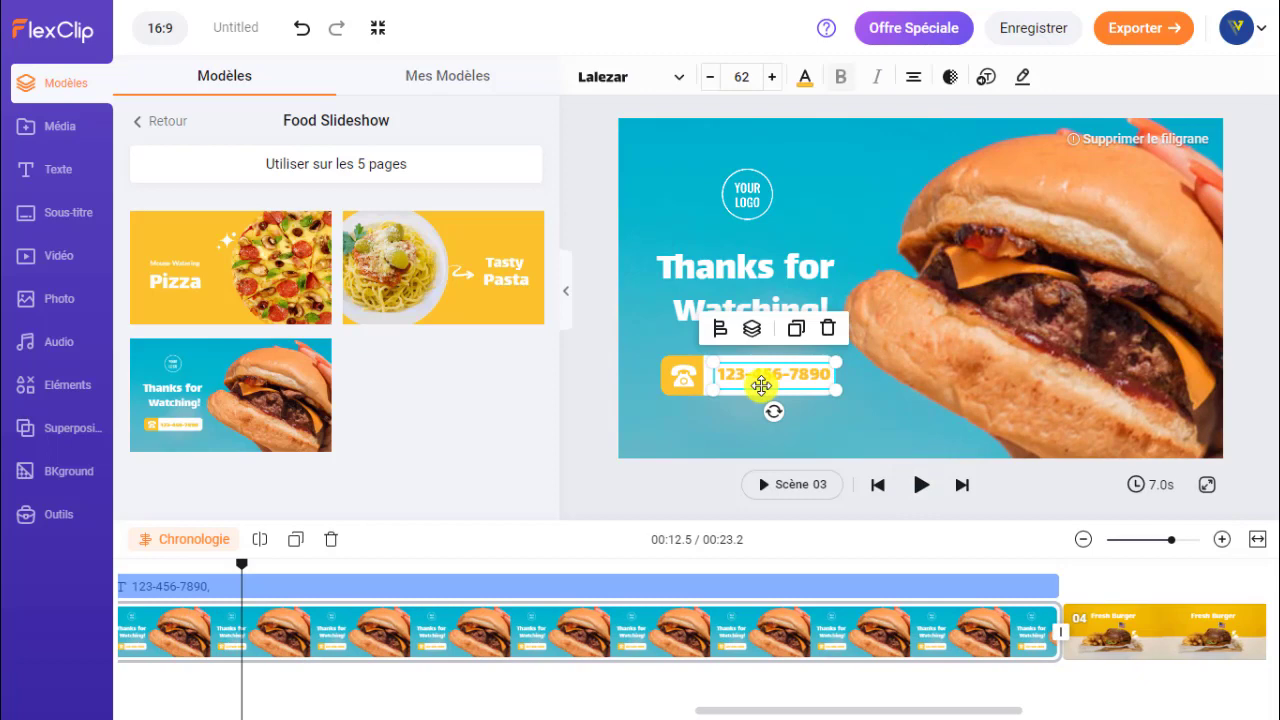
{"action": "left_click", "coordinate": [762, 384]}
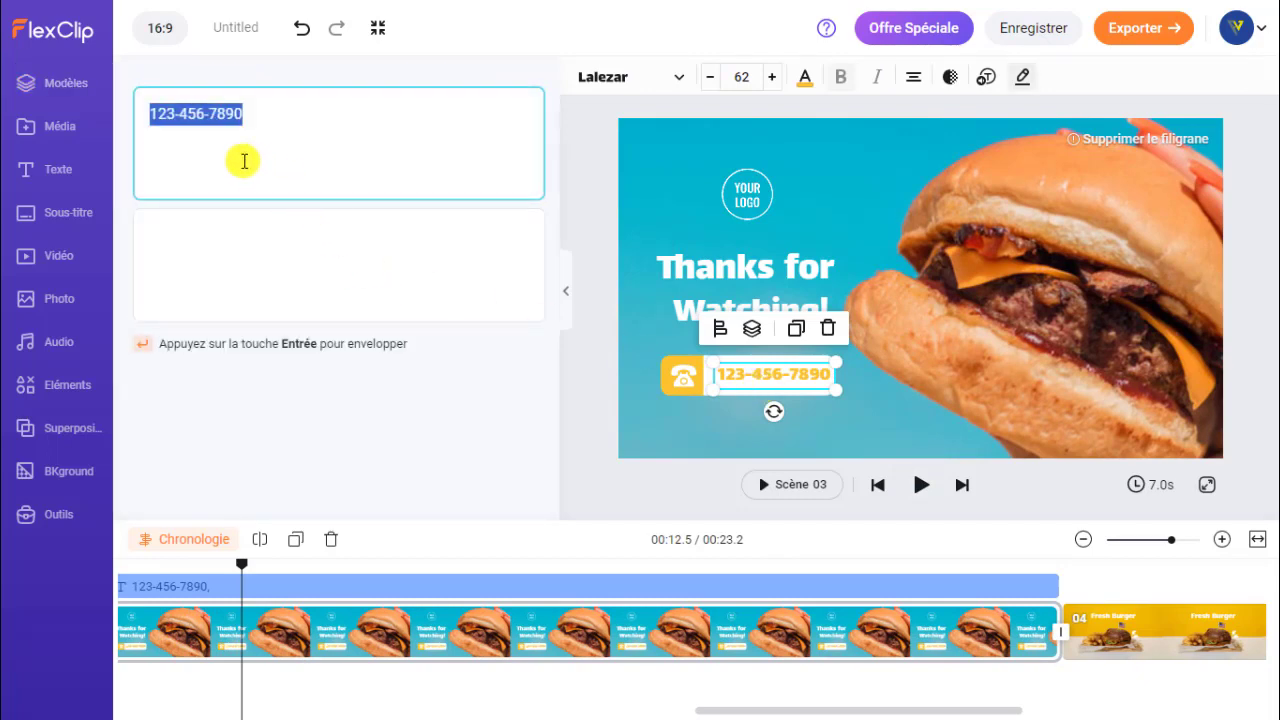
{"action": "left_click", "coordinate": [792, 329]}
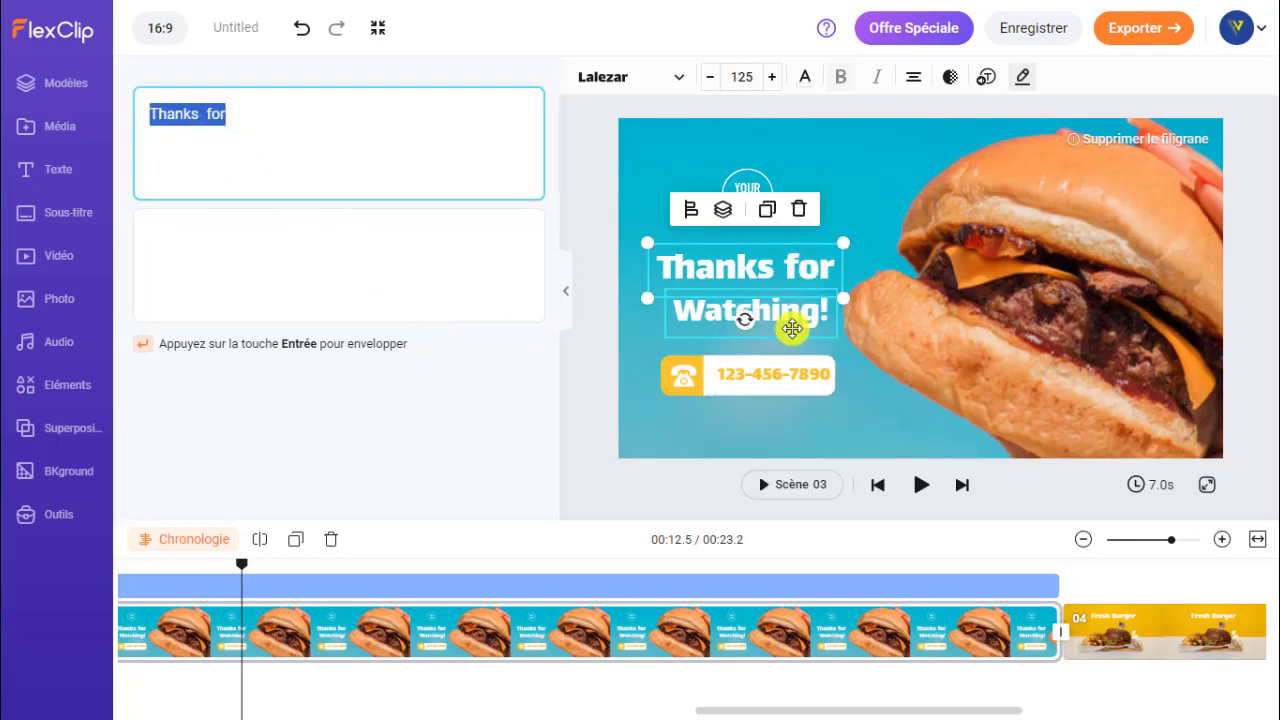
{"action": "left_click", "coordinate": [788, 327]}
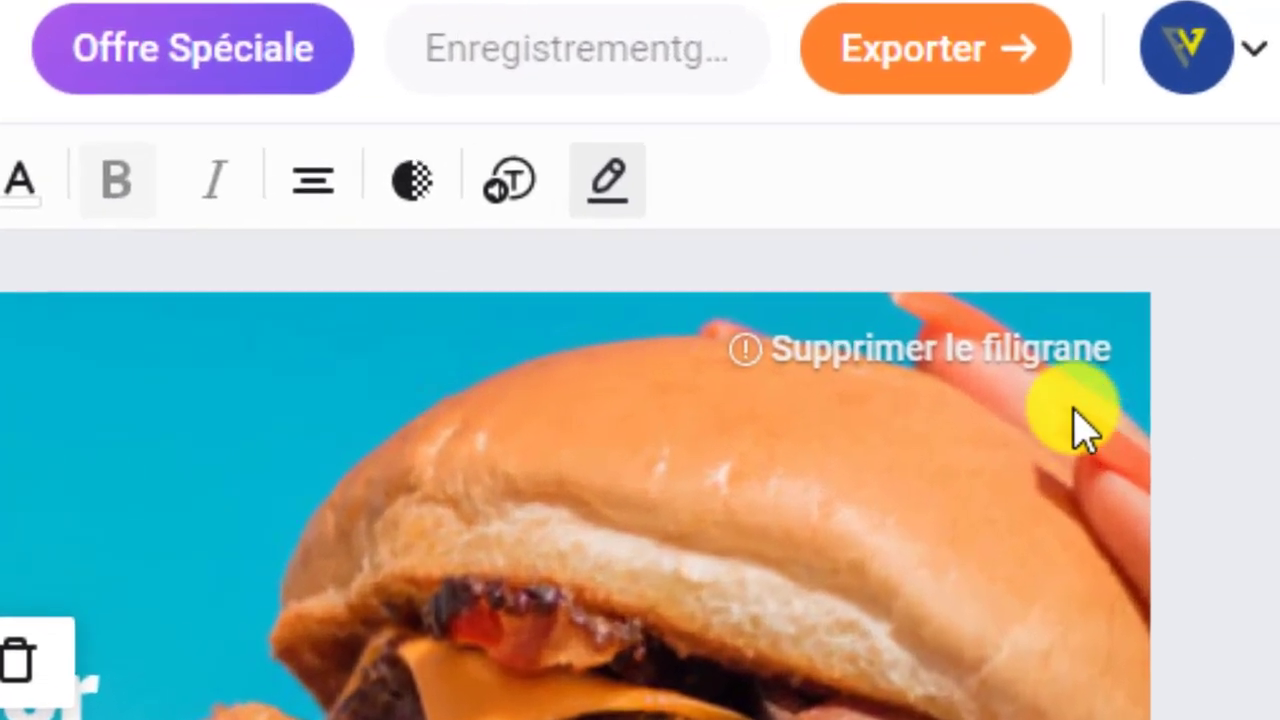
{"action": "mouse_move", "coordinate": [1128, 142]}
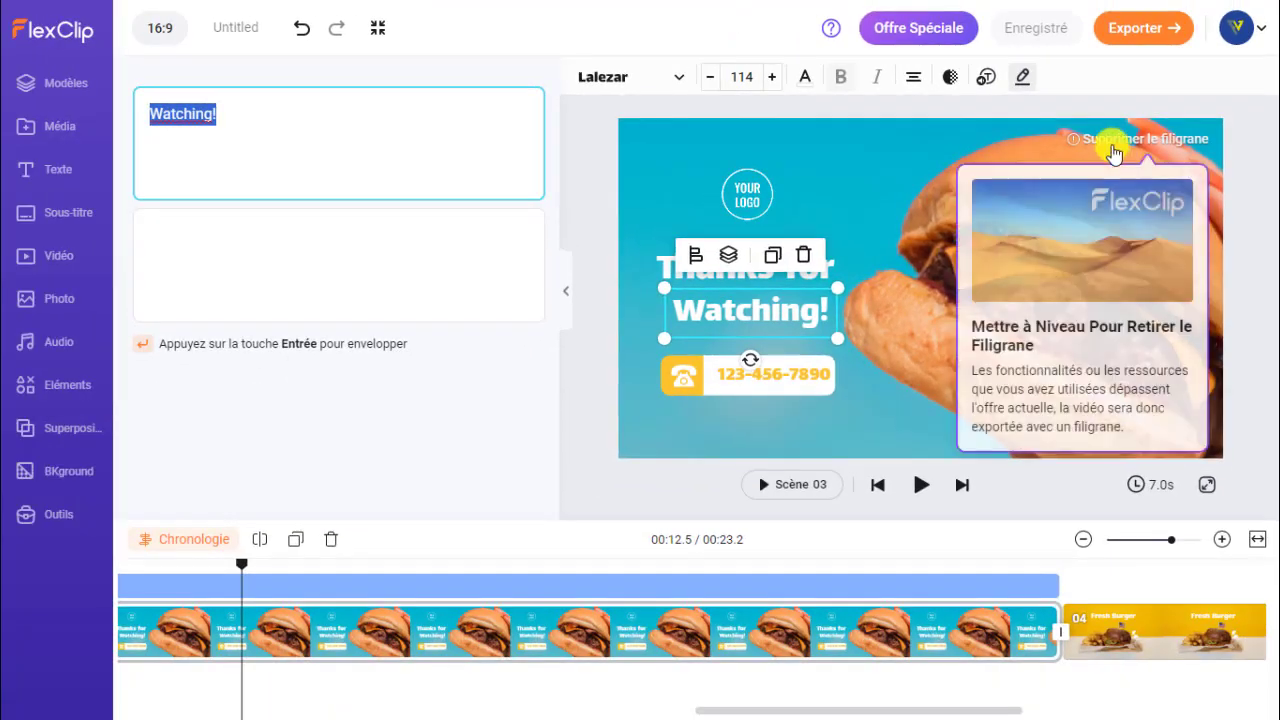
Review the watermark-removal pricing plans, close them, and exit the browser's full-screen view
{"action": "left_click", "coordinate": [1113, 146]}
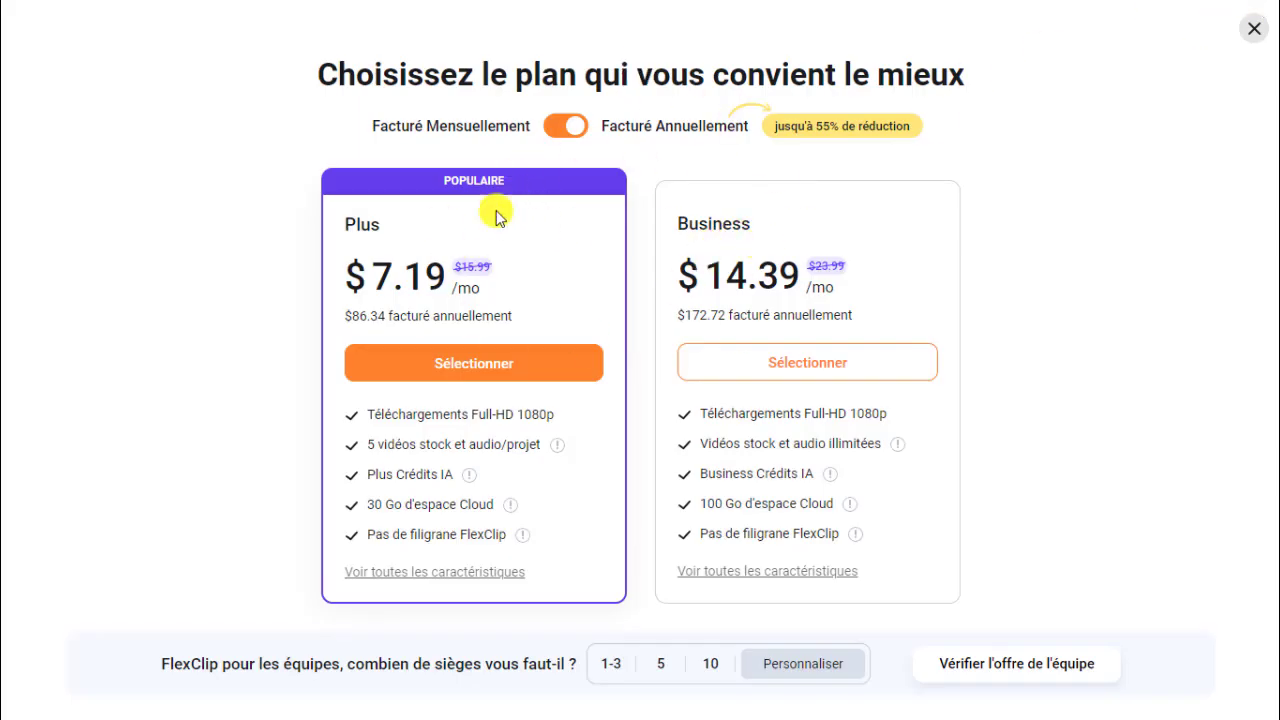
{"action": "left_click", "coordinate": [1254, 36]}
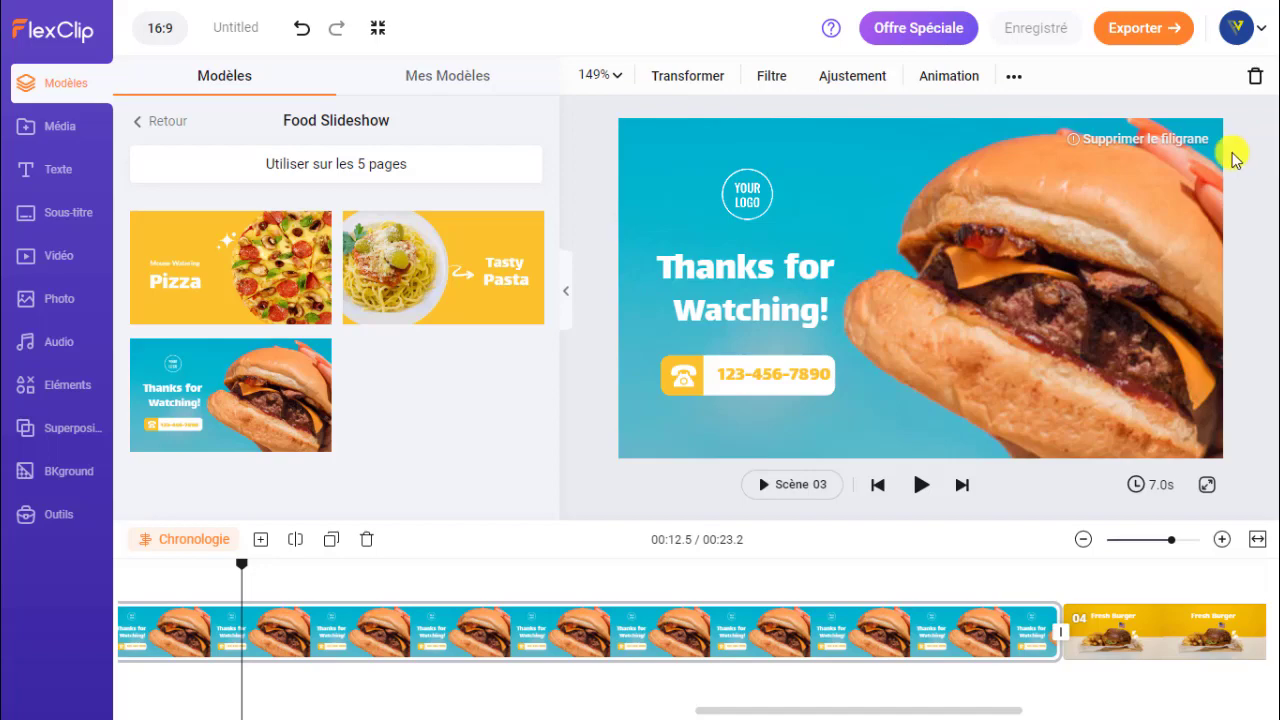
{"action": "mouse_move", "coordinate": [1108, 141]}
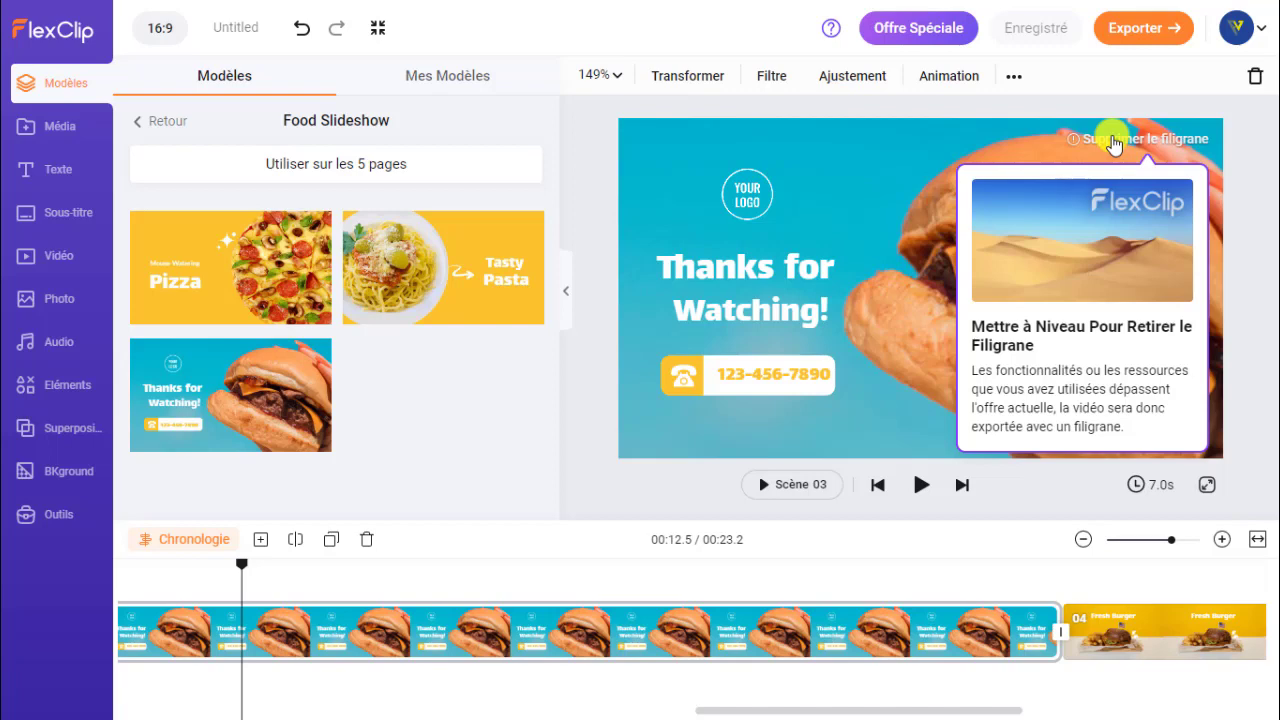
{"action": "key", "text": "F11"}
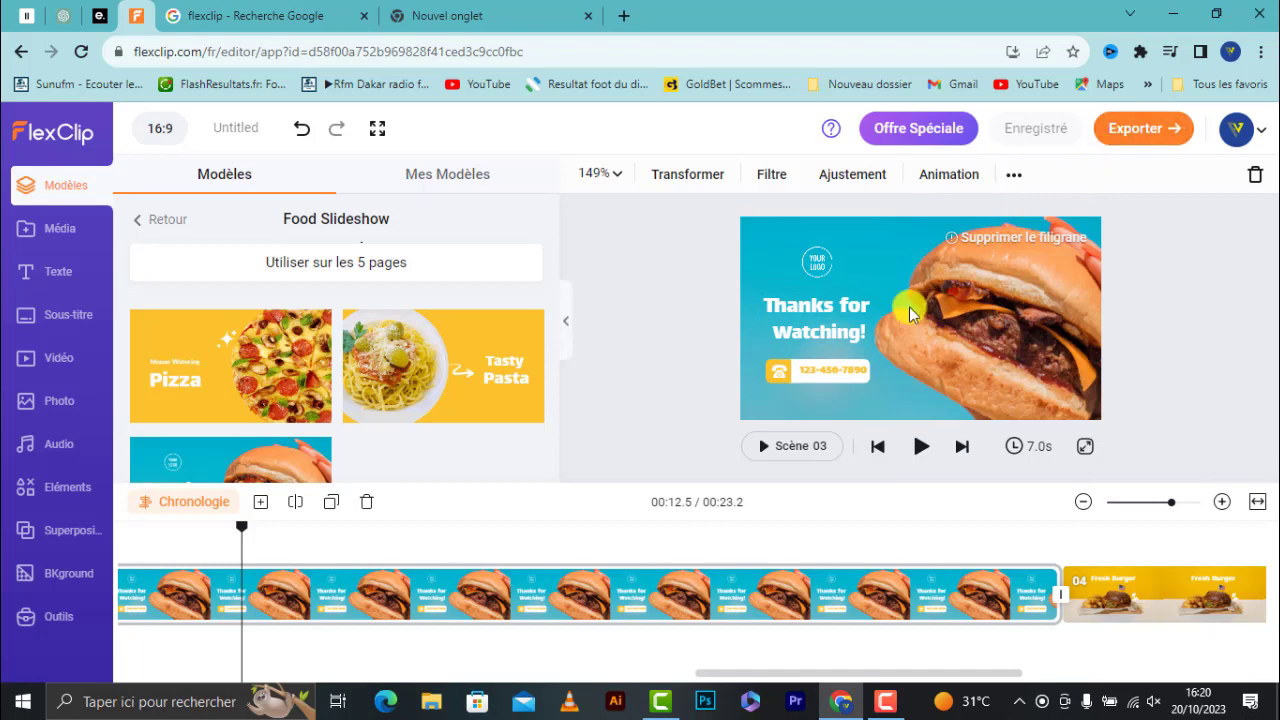
Try exporting at 1080p, find it needs an upgrade, and close the pricing plans
{"action": "left_click", "coordinate": [1147, 126]}
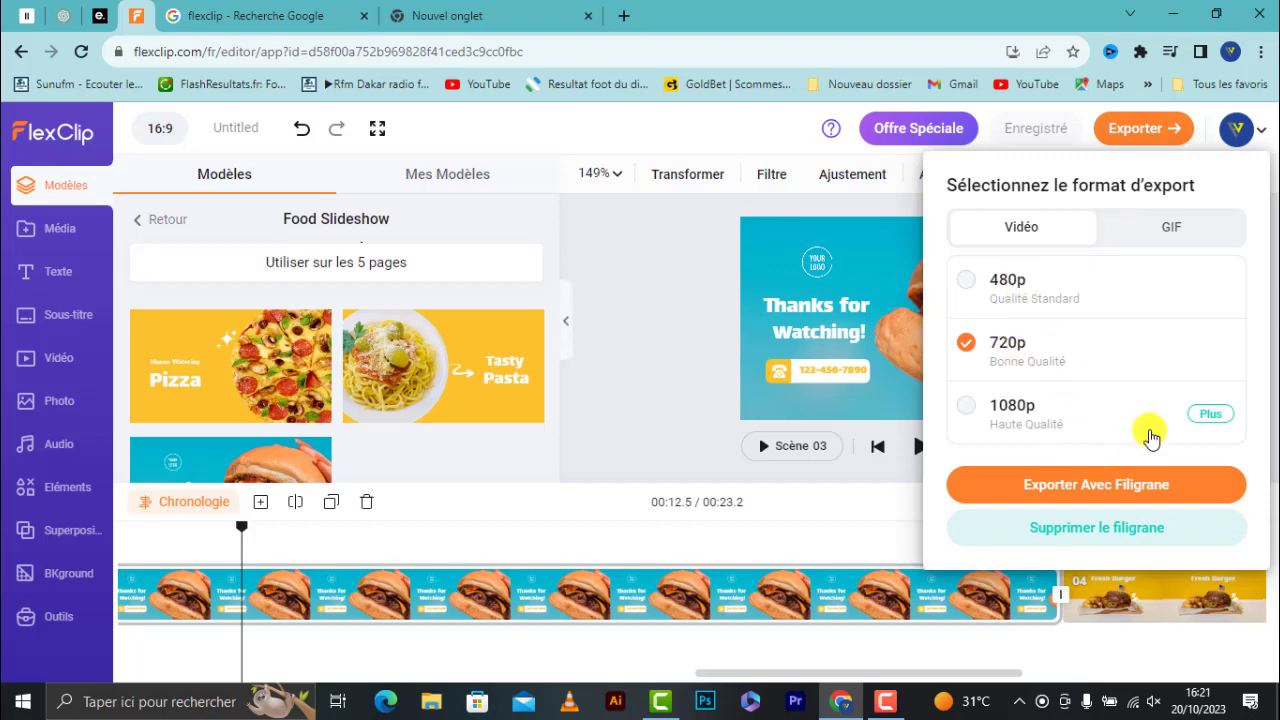
{"action": "left_click", "coordinate": [1220, 415]}
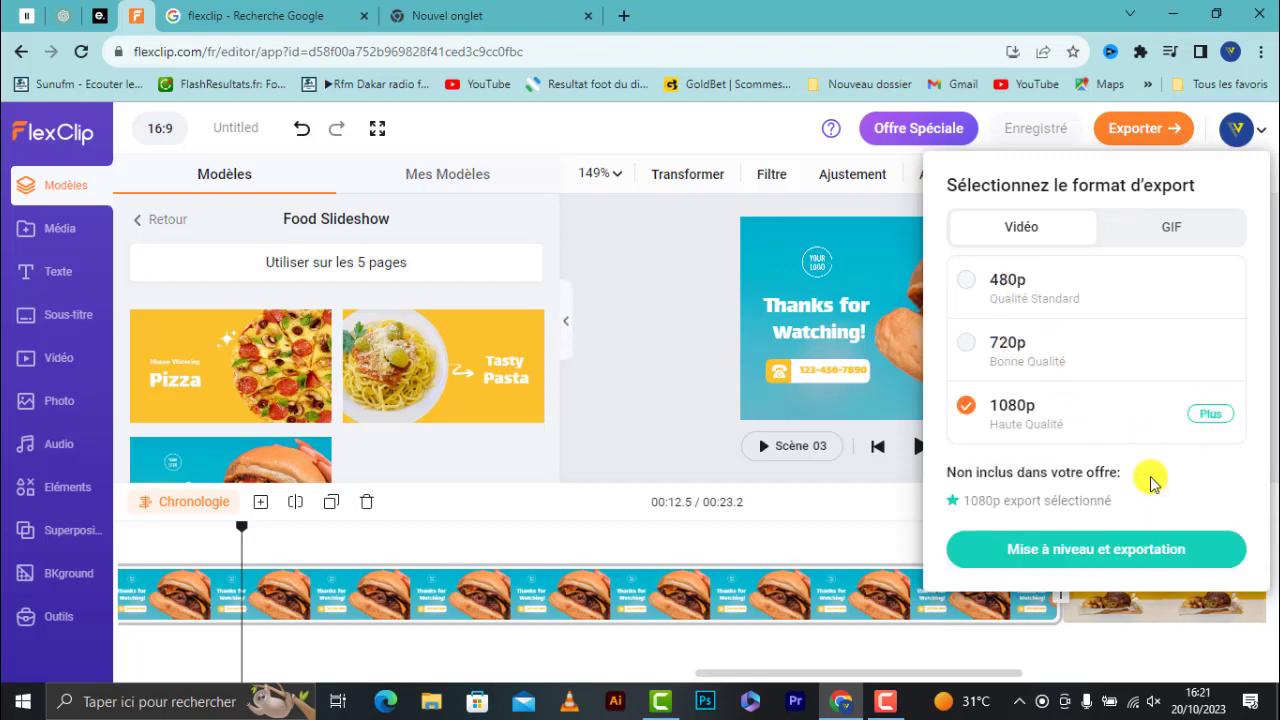
{"action": "left_click", "coordinate": [1063, 556]}
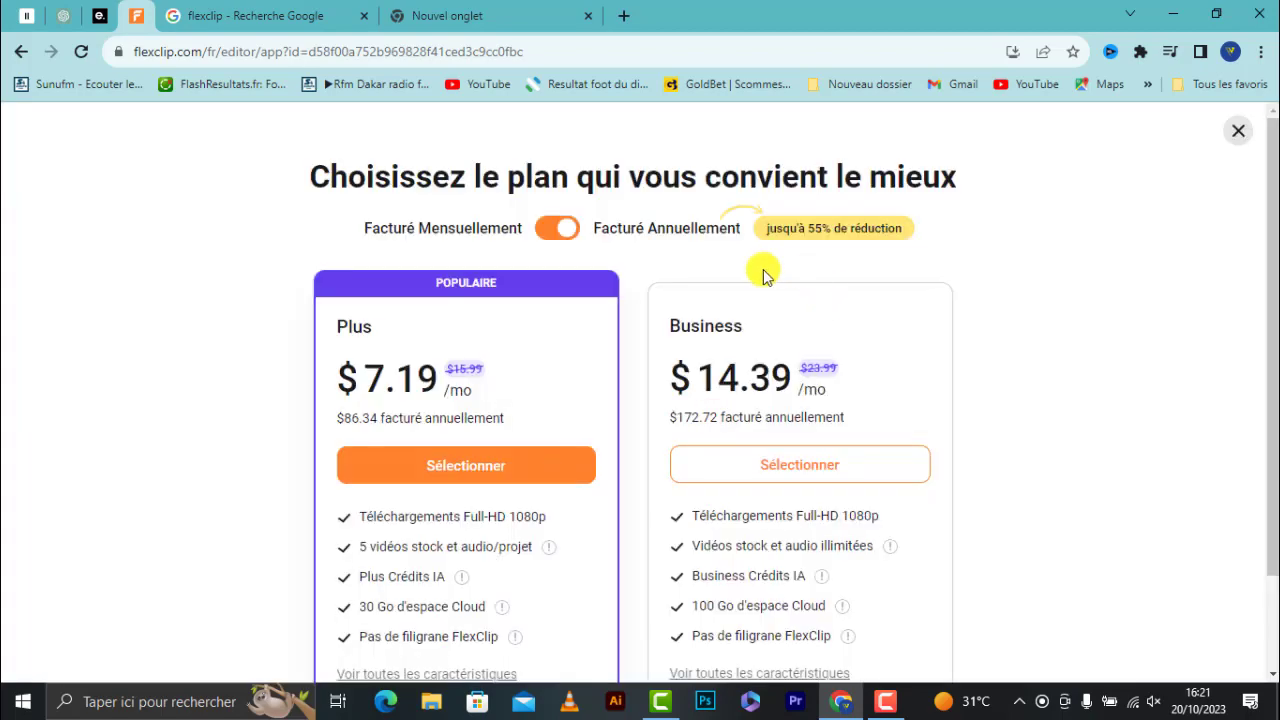
{"action": "left_click", "coordinate": [1236, 130]}
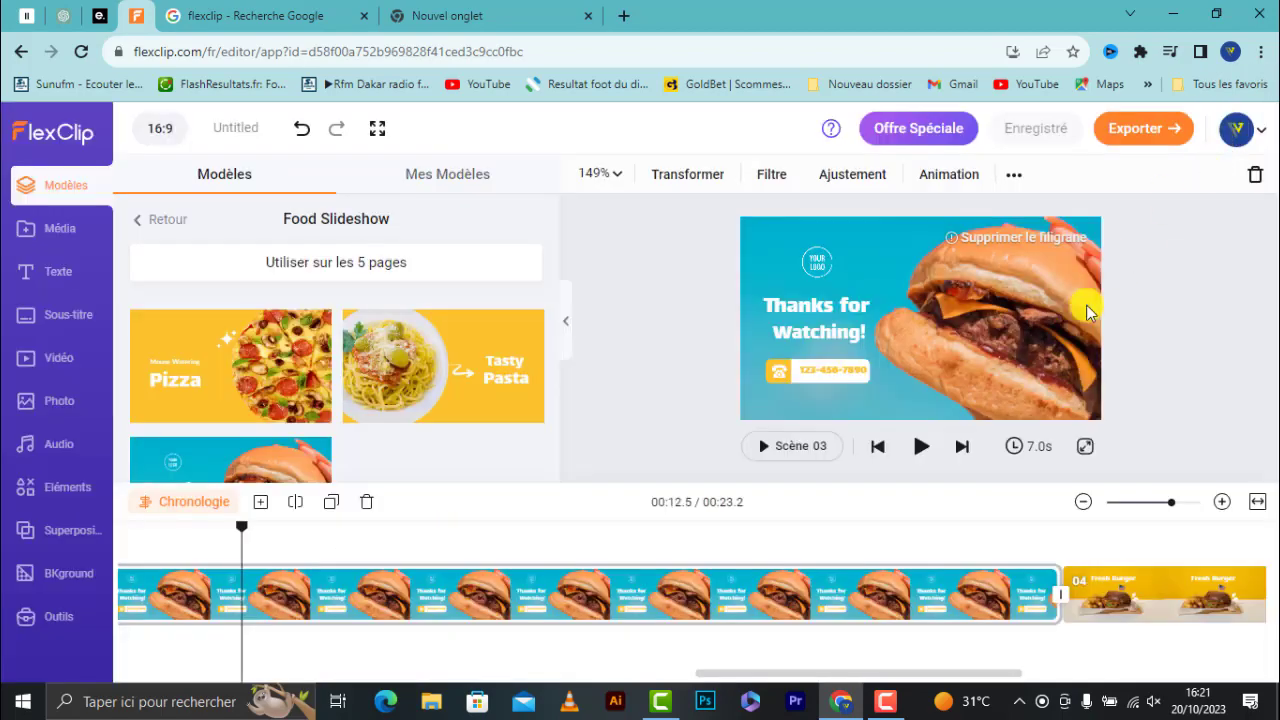
Return to 720p export, check that watermark removal needs a paid plan, and reopen the export choices
{"action": "left_click", "coordinate": [1186, 138]}
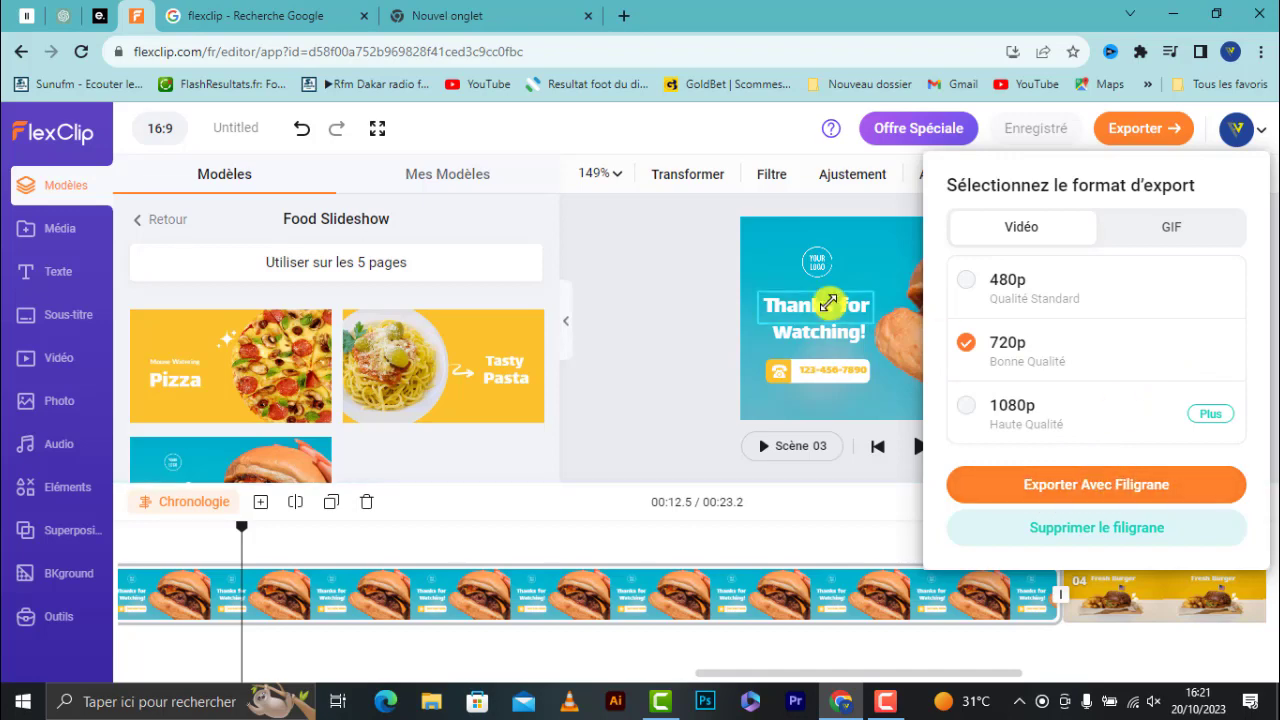
{"action": "left_click", "coordinate": [910, 263]}
{"action": "mouse_move", "coordinate": [1057, 240]}
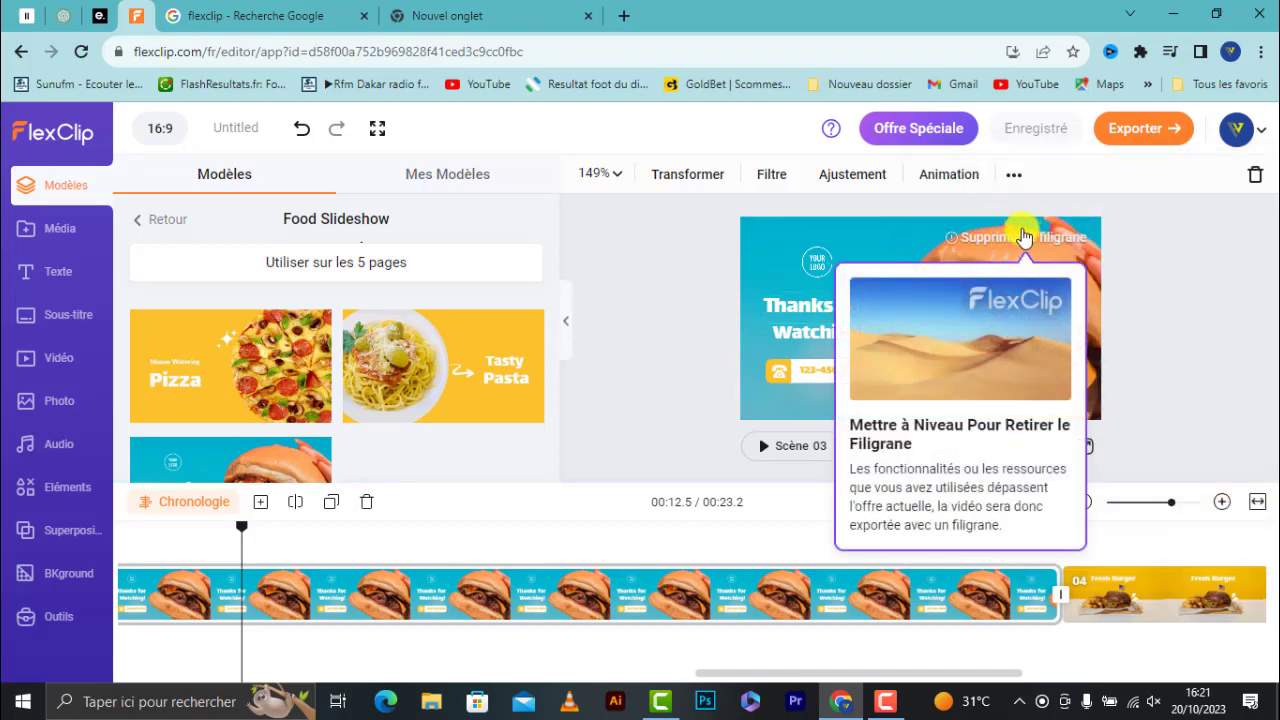
{"action": "left_click", "coordinate": [1148, 131]}
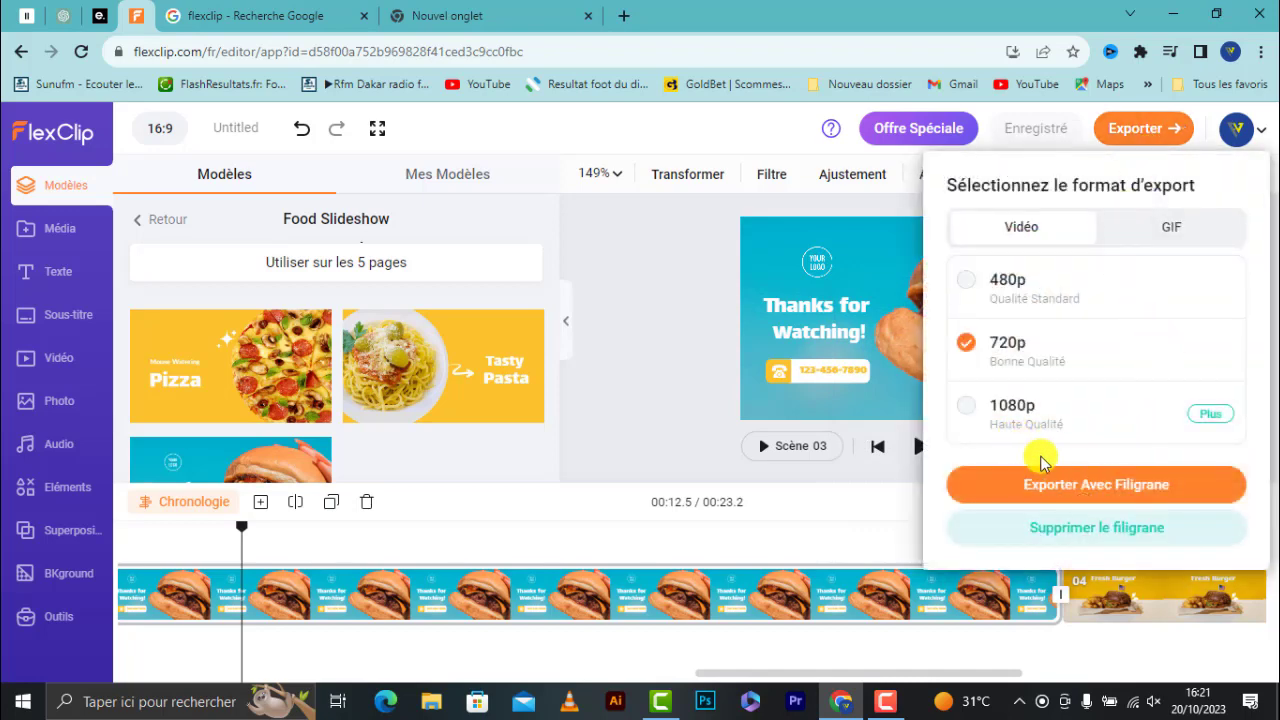
{"action": "left_click", "coordinate": [1093, 530]}
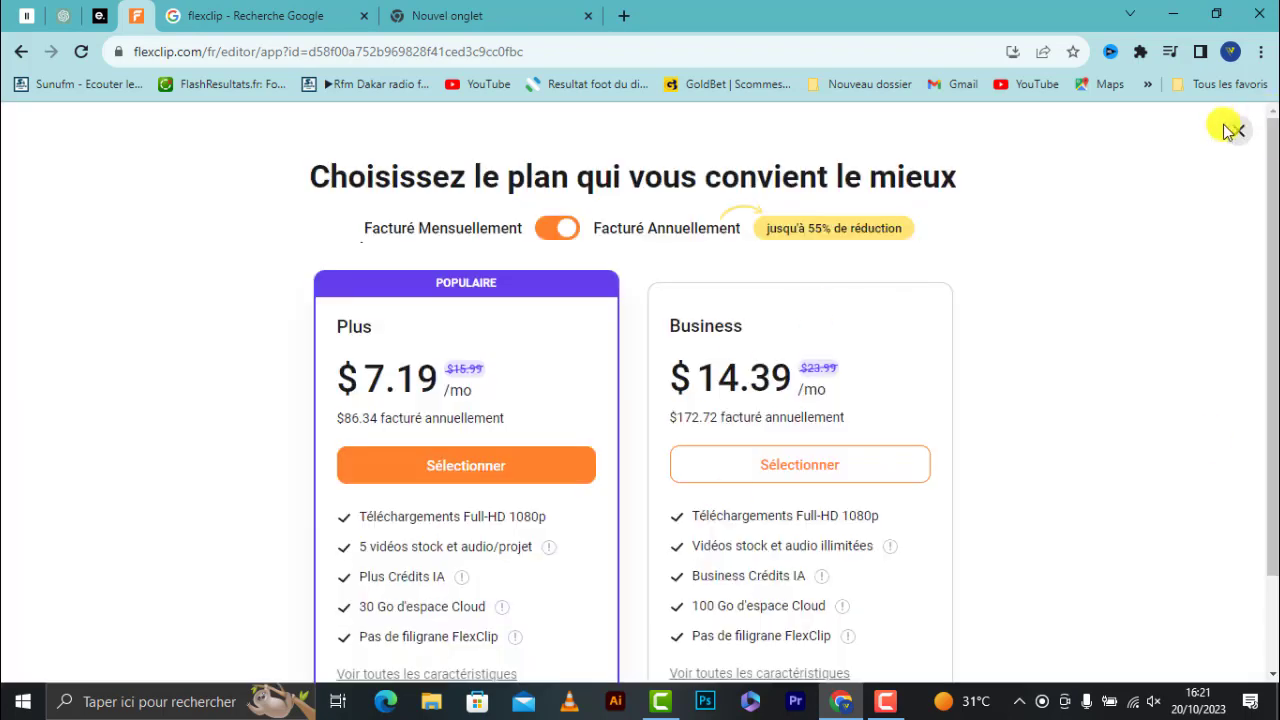
{"action": "left_click", "coordinate": [1233, 133]}
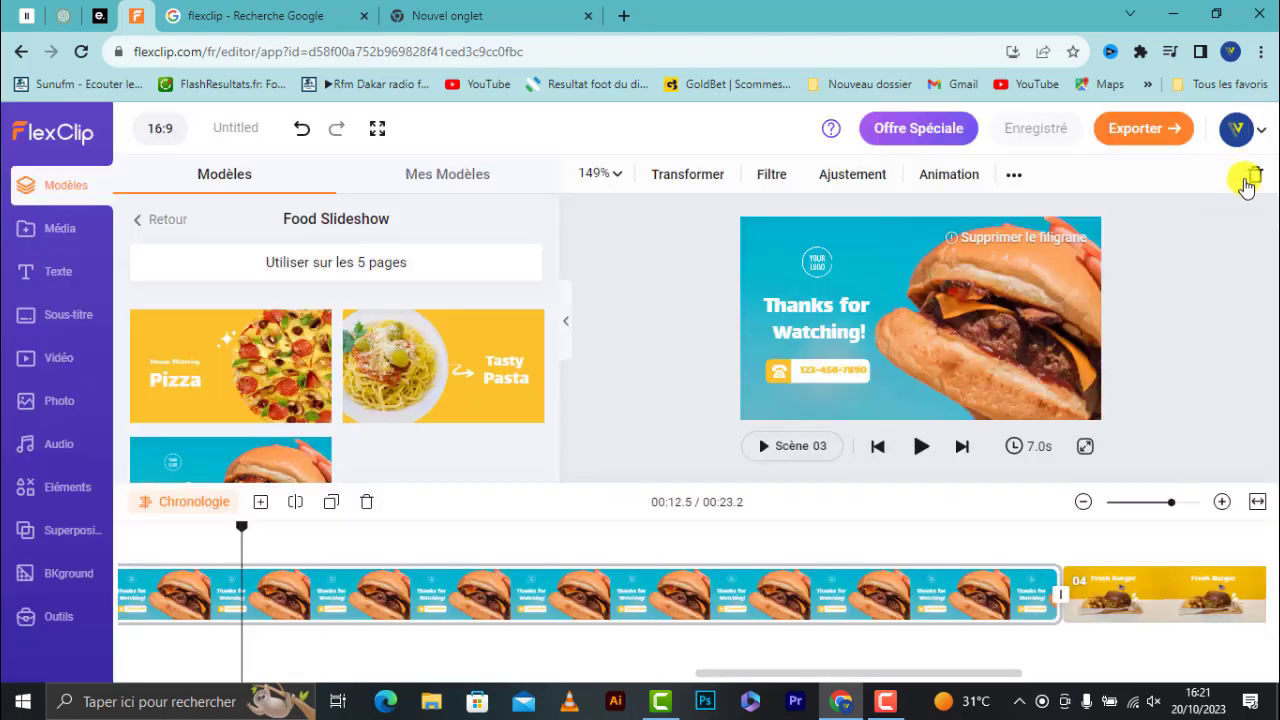
{"action": "left_click", "coordinate": [1100, 129]}
Export the video at 720p with watermark, then glance at the Google tab and return to FlexClip
{"action": "left_click", "coordinate": [1081, 486]}
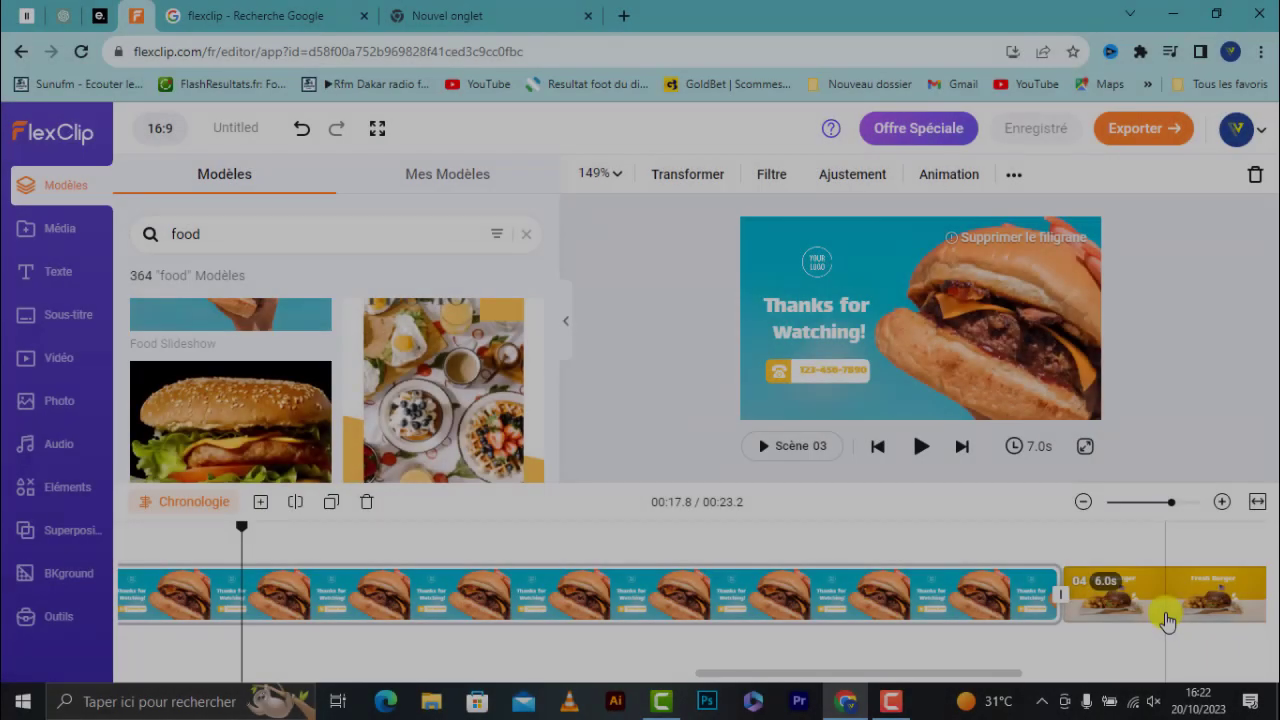
{"action": "scroll", "coordinate": [486, 460], "scroll_direction": "down", "scroll_amount": 3}
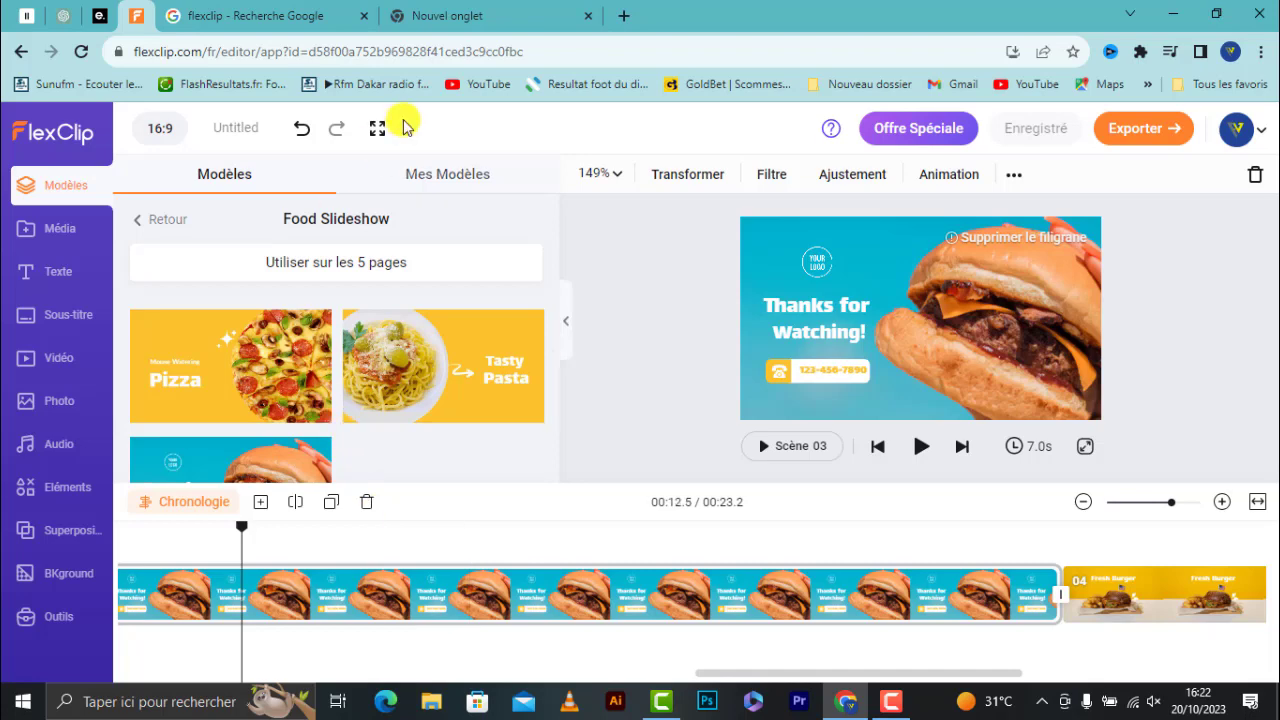
{"action": "left_click", "coordinate": [255, 16]}
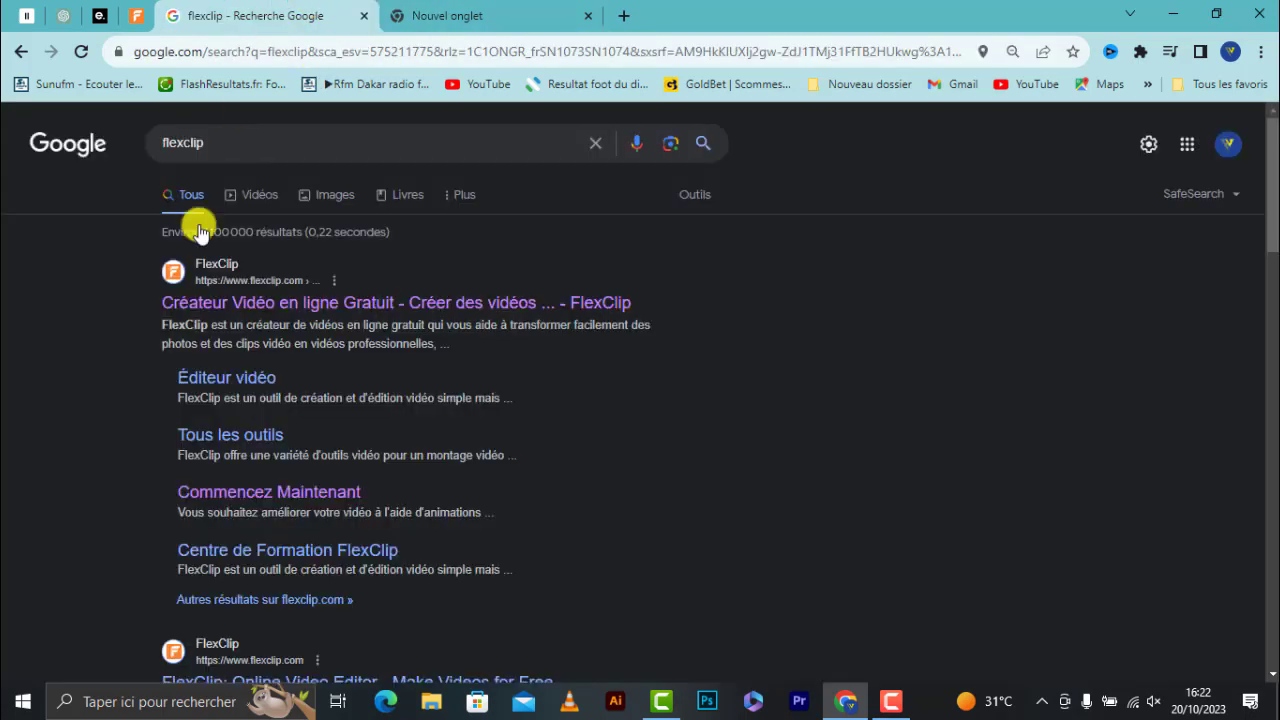
{"action": "left_click", "coordinate": [124, 15]}
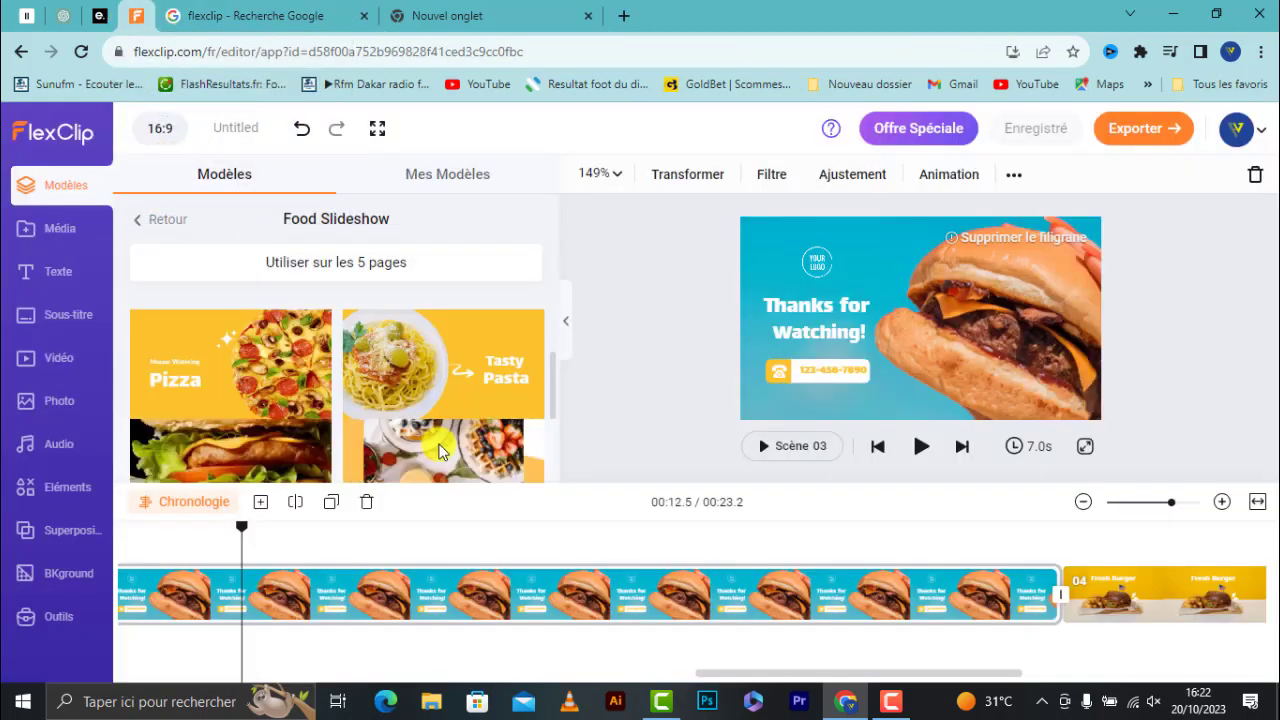